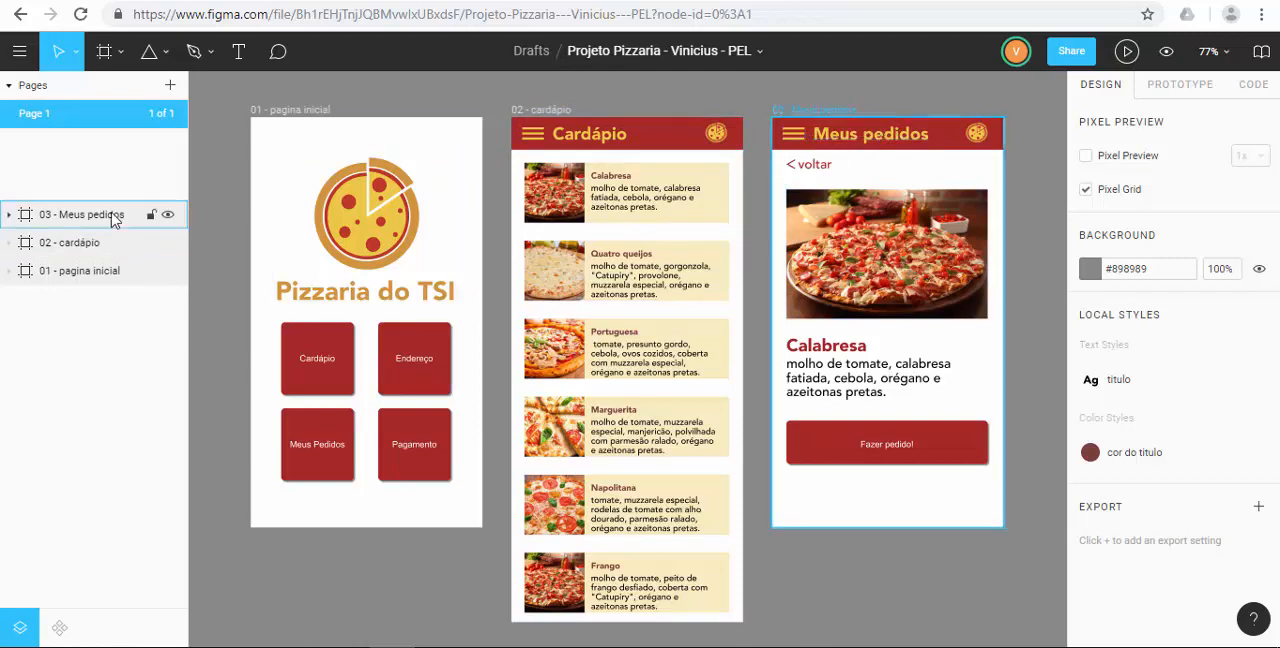
Examine the frames 01 - pagina inicial, 02 - cardápio and 03 - Meus pedidos by selecting them in turn.
{"action": "left_click", "coordinate": [86, 272]}
{"action": "left_click", "coordinate": [92, 246]}
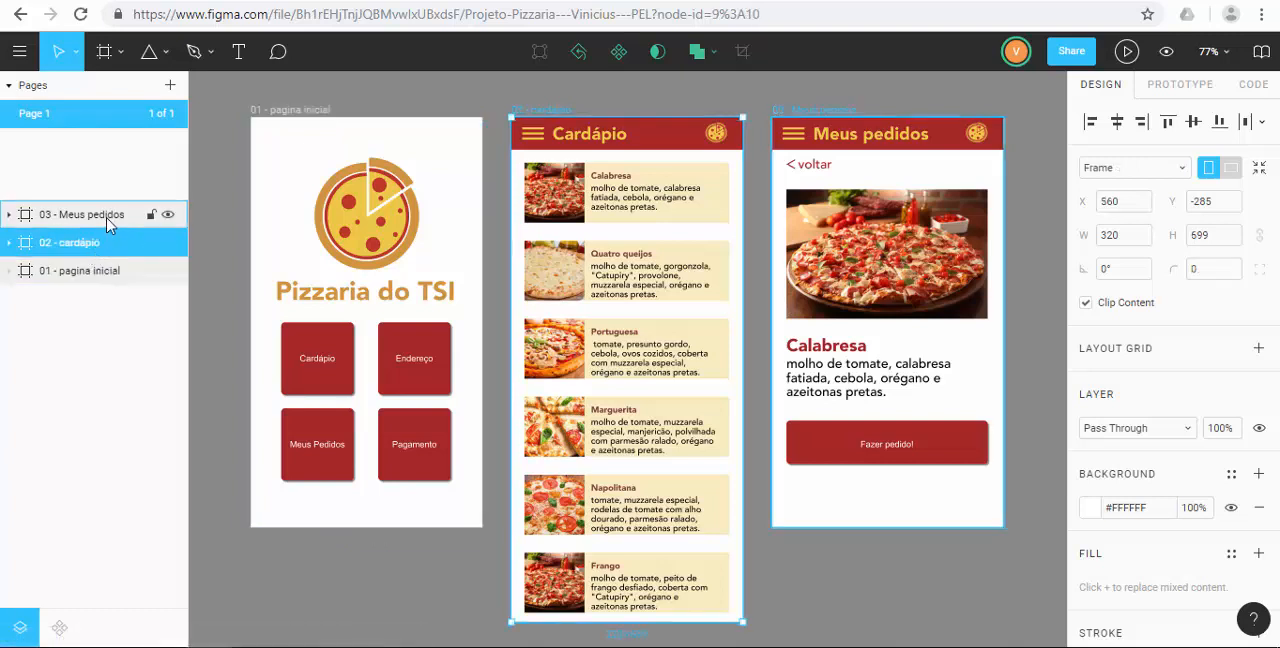
{"action": "left_click", "coordinate": [110, 220]}
{"action": "left_click", "coordinate": [92, 244]}
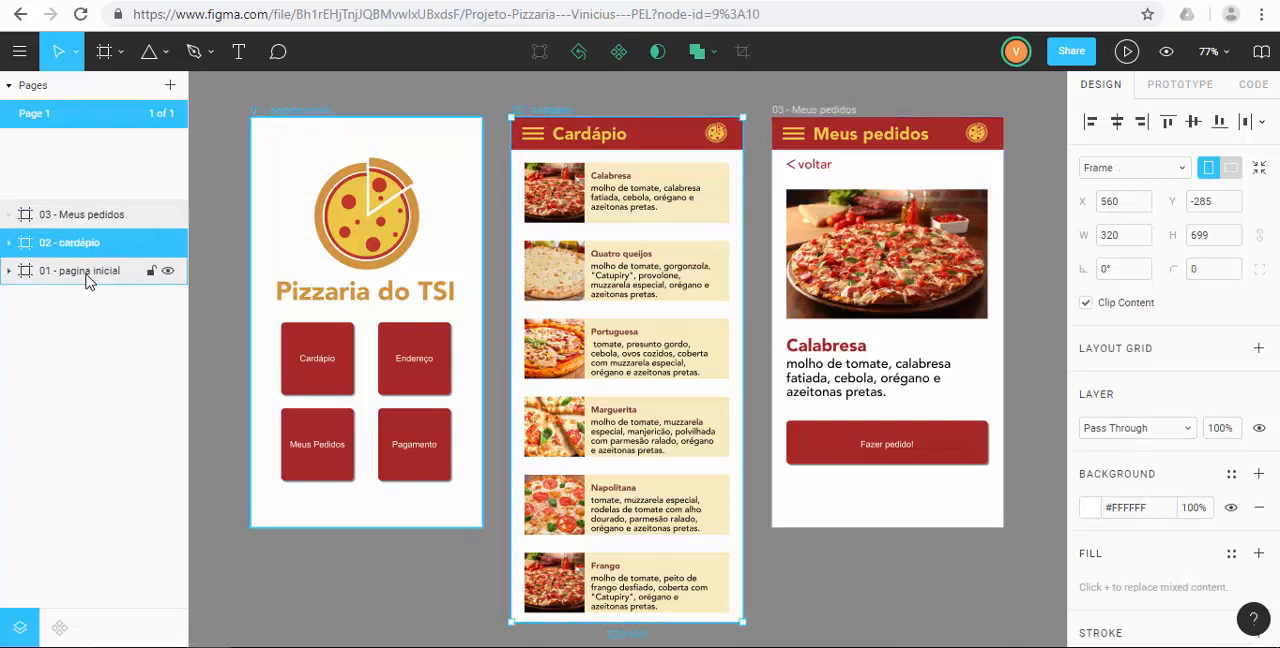
{"action": "left_click", "coordinate": [86, 276]}
{"action": "left_click", "coordinate": [92, 244]}
{"action": "left_click", "coordinate": [104, 216]}
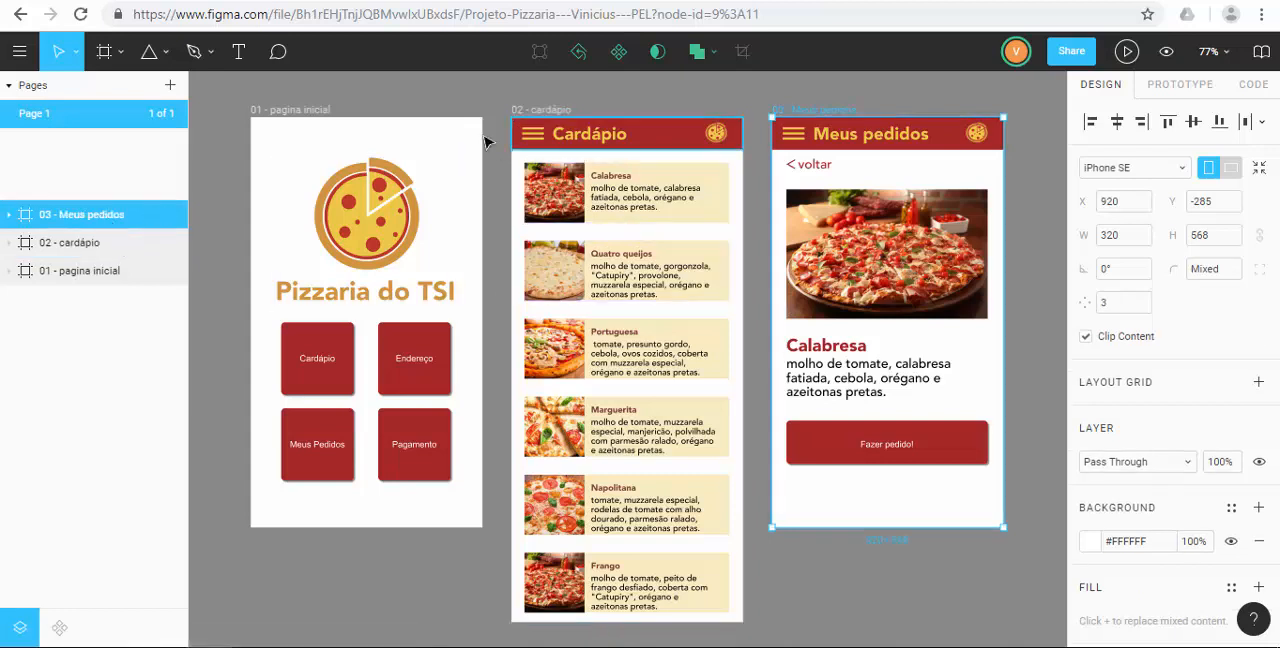
{"action": "left_click", "coordinate": [342, 150]}
{"action": "left_click", "coordinate": [348, 146]}
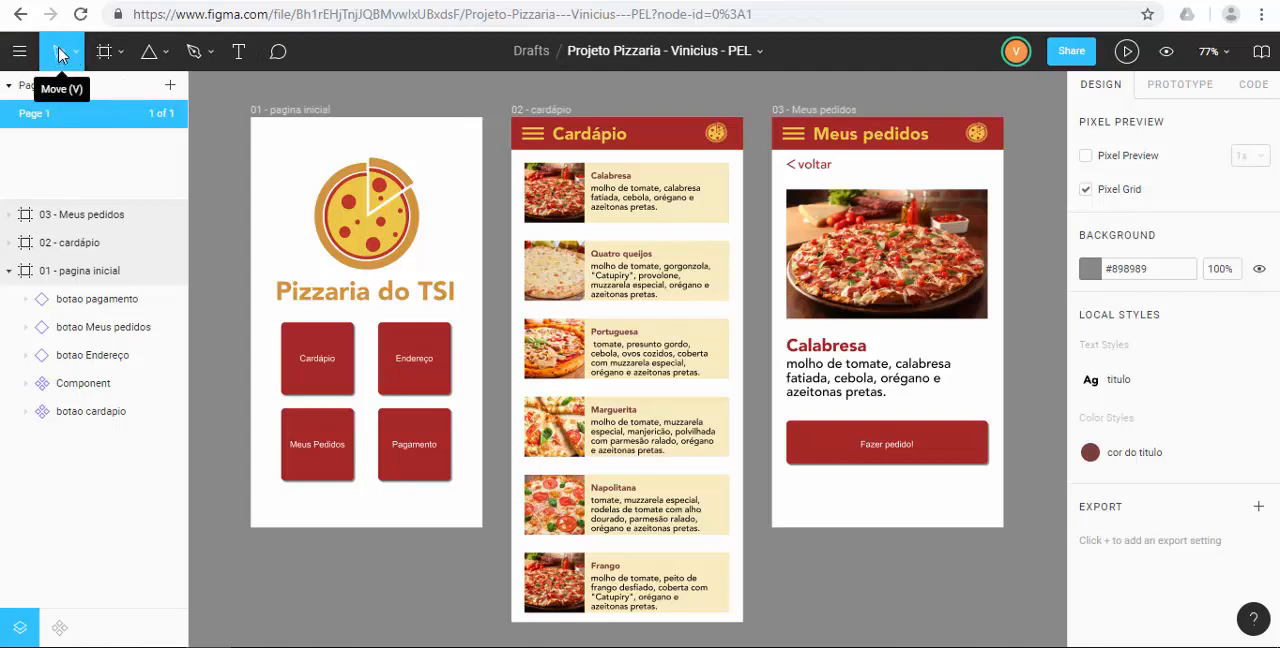
Review the available frame, shape, pen, text and comment tools.
{"action": "left_click", "coordinate": [118, 60]}
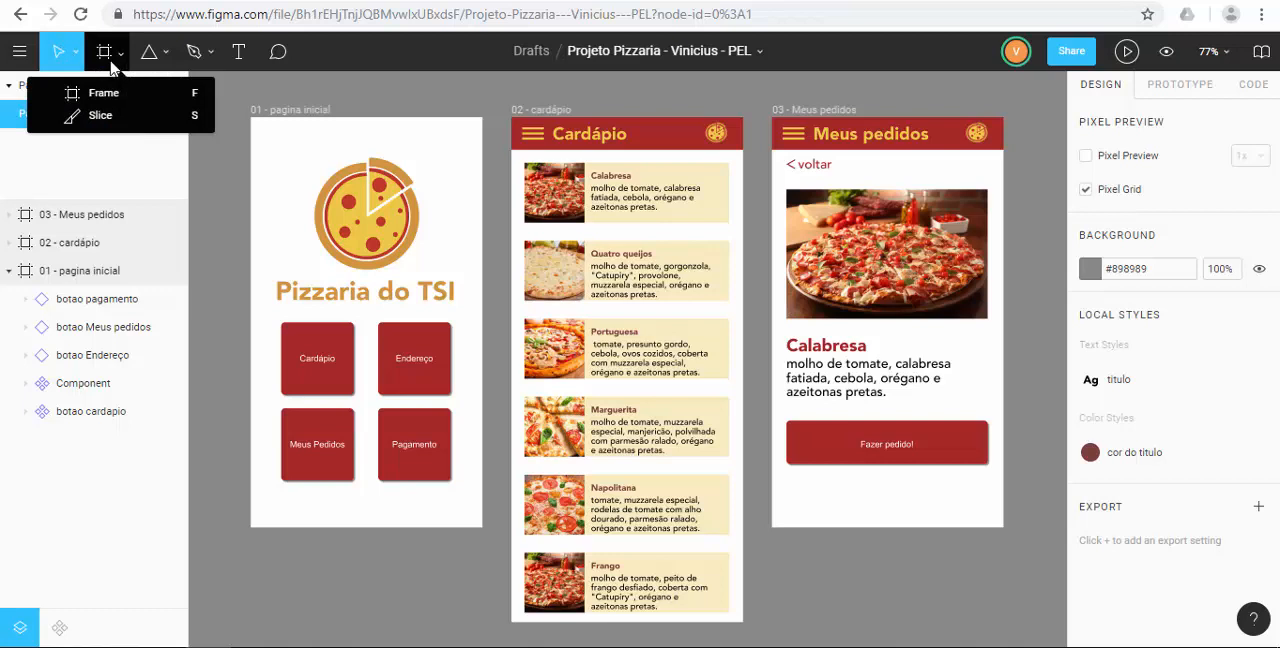
{"action": "left_click", "coordinate": [166, 60]}
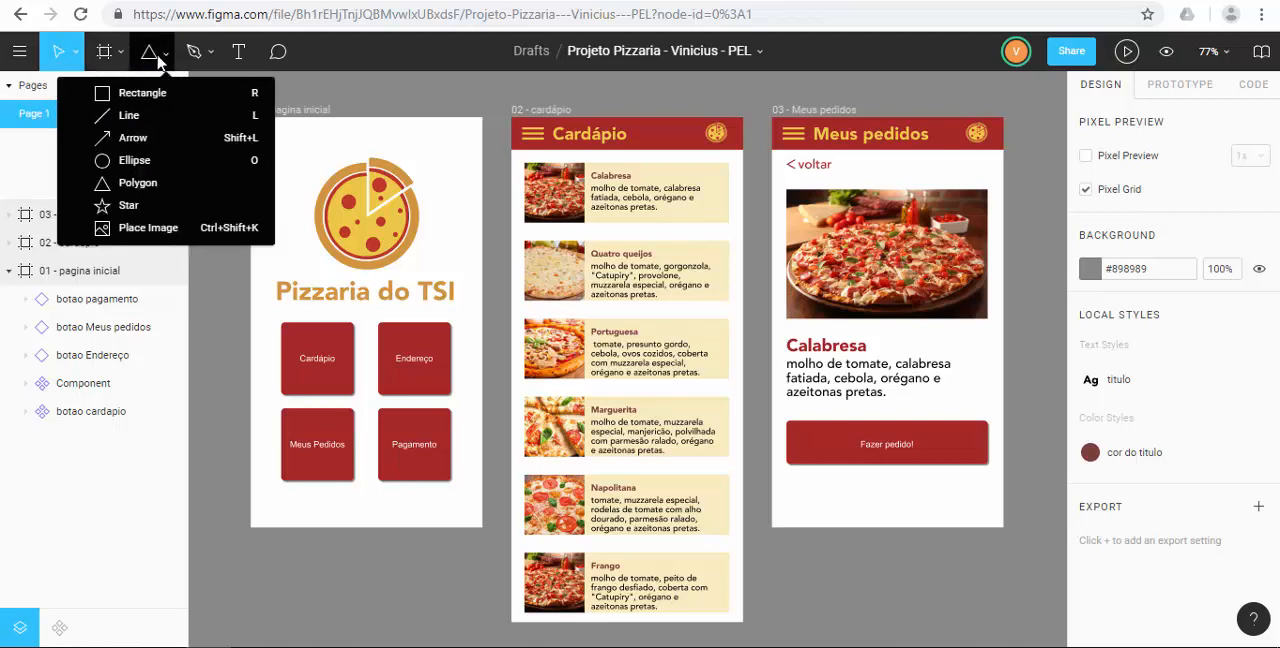
{"action": "left_click", "coordinate": [195, 55]}
{"action": "left_click", "coordinate": [208, 60]}
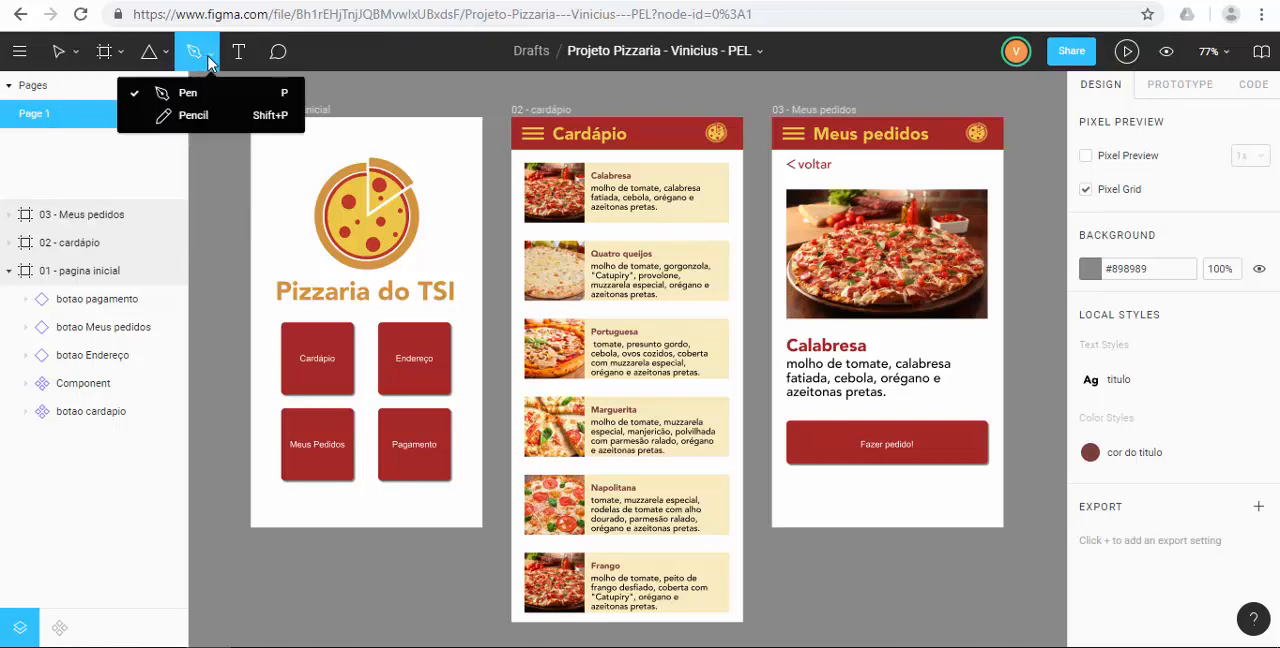
{"action": "left_click", "coordinate": [236, 58]}
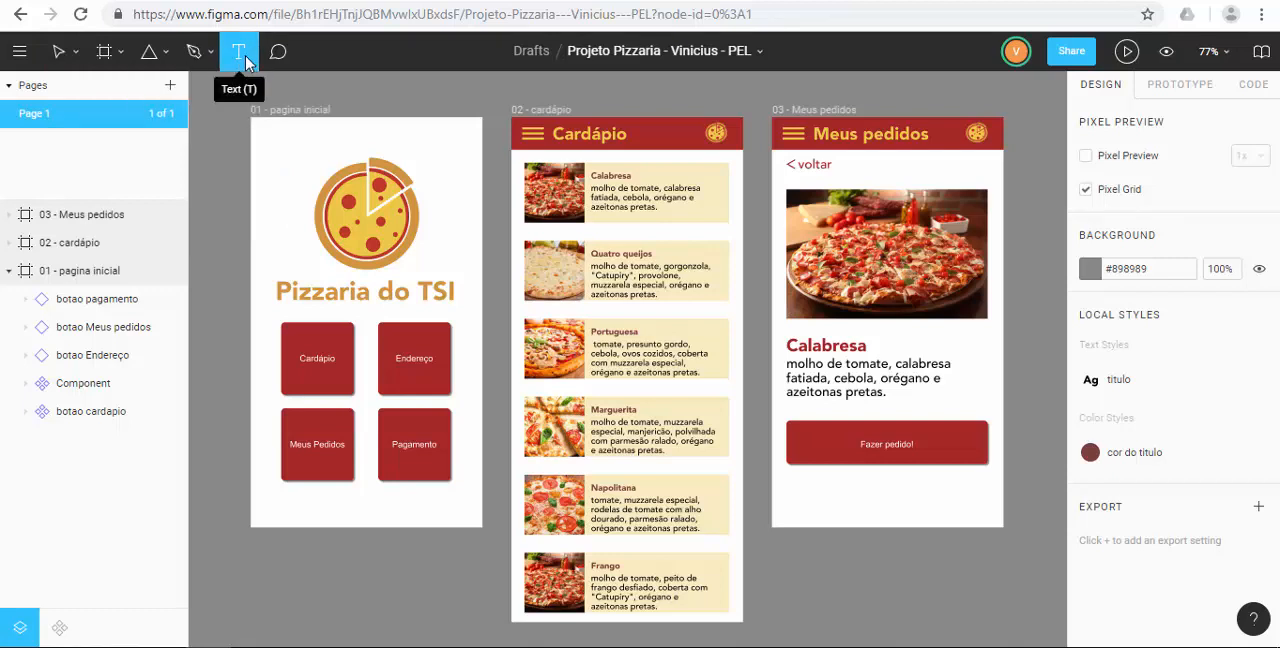
{"action": "left_click", "coordinate": [279, 63]}
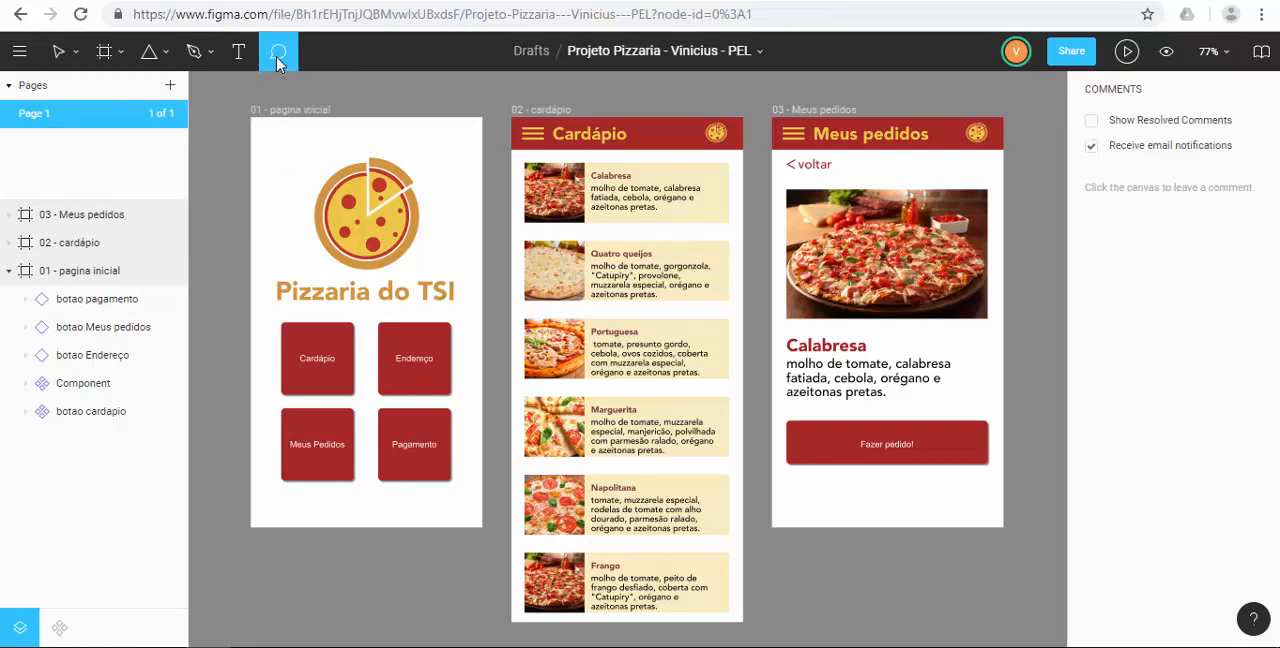
{"action": "left_click", "coordinate": [250, 60]}
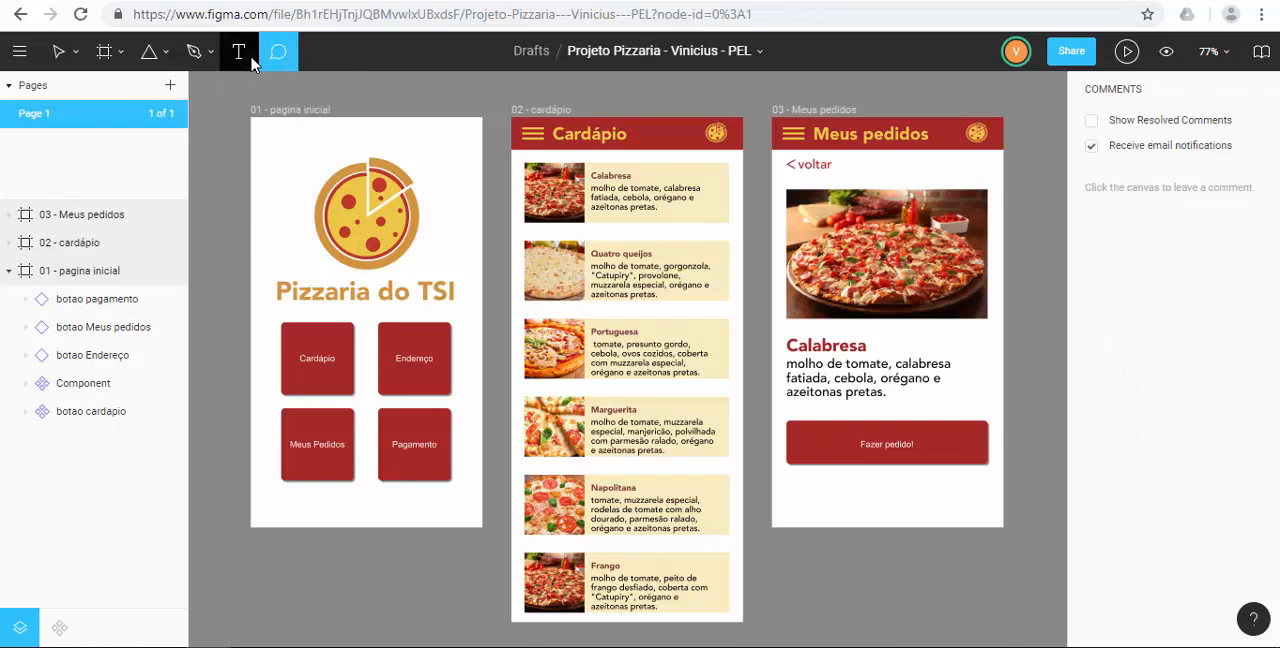
Inspect the 01 - pagina inicial frame and its pagamento, Meus pedidos and Endereço button layers.
{"action": "left_click", "coordinate": [76, 270]}
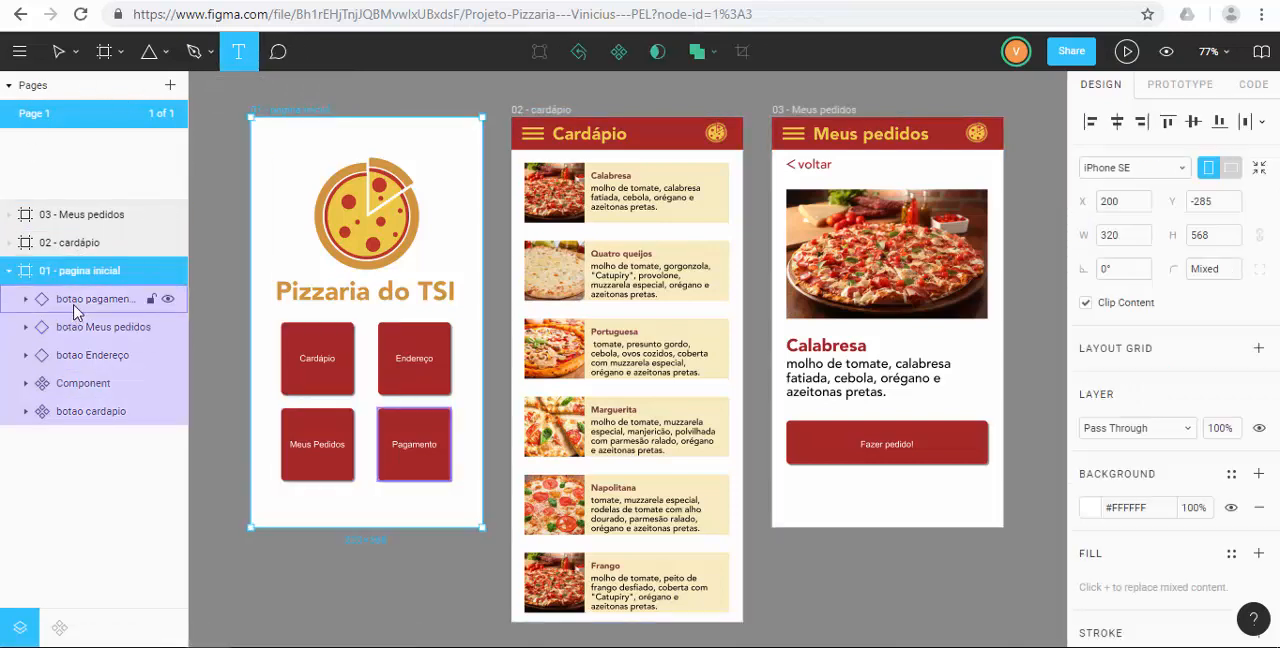
{"action": "left_click", "coordinate": [75, 308]}
{"action": "left_click", "coordinate": [63, 329]}
{"action": "left_click", "coordinate": [63, 356]}
Expand the 02 - cardápio frame's layers, inspect its pizza items such as marguerita, napolitana and 4queijos, and collapse the frame.
{"action": "left_click", "coordinate": [68, 246]}
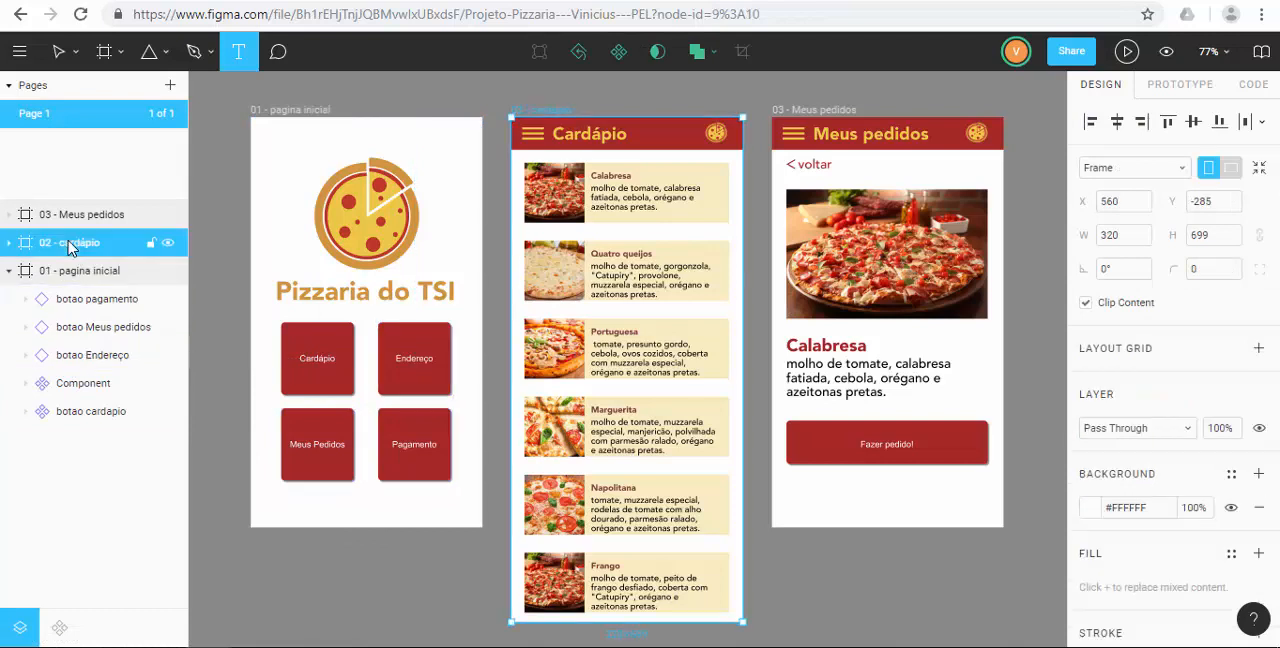
{"action": "left_click", "coordinate": [9, 270]}
{"action": "left_click", "coordinate": [9, 243]}
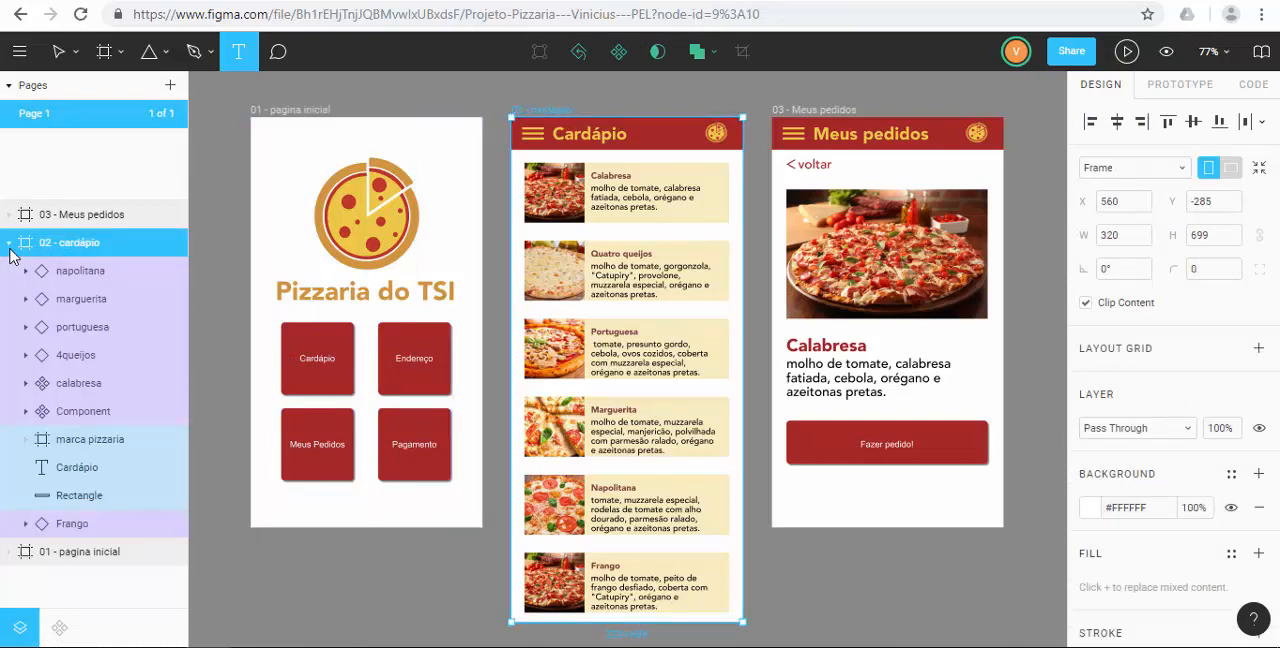
{"action": "left_click", "coordinate": [46, 299]}
{"action": "left_click", "coordinate": [46, 327]}
{"action": "left_click", "coordinate": [47, 355]}
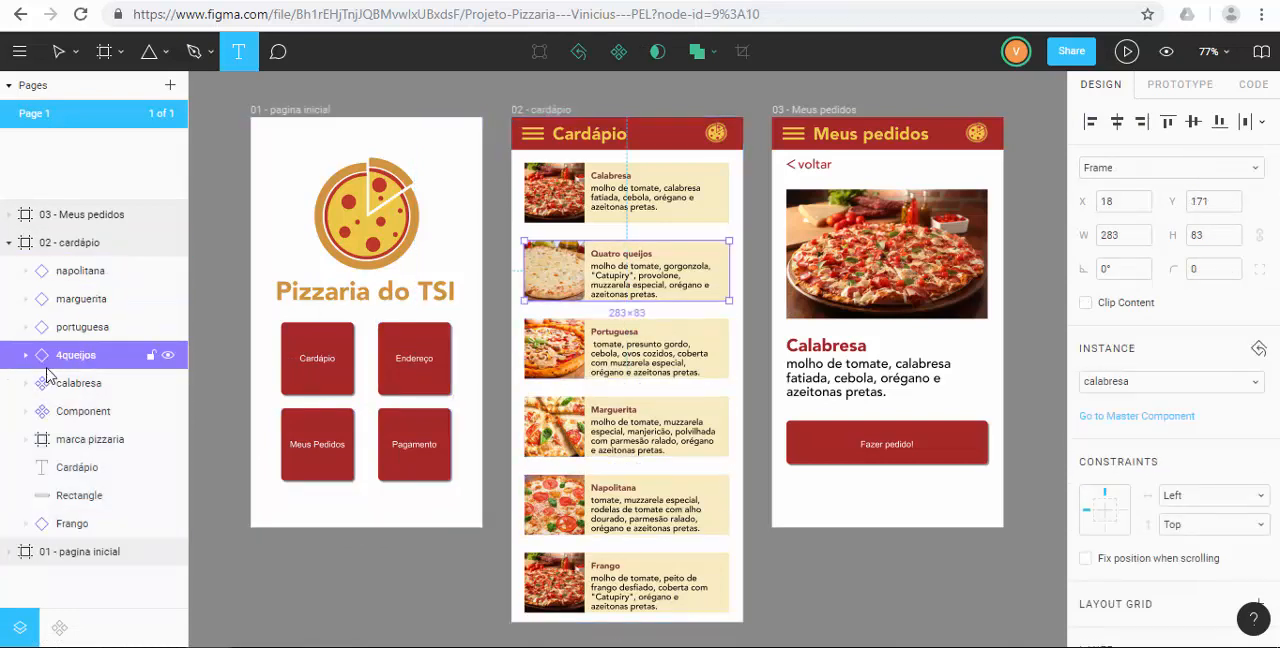
{"action": "left_click", "coordinate": [78, 298]}
{"action": "left_click", "coordinate": [76, 271]}
{"action": "left_click", "coordinate": [82, 355]}
{"action": "left_click", "coordinate": [9, 242]}
Expand the 03 - Meus pedidos frame's layers, inspect its order button, polygons and voltar text, and collapse the frame.
{"action": "left_click", "coordinate": [9, 214]}
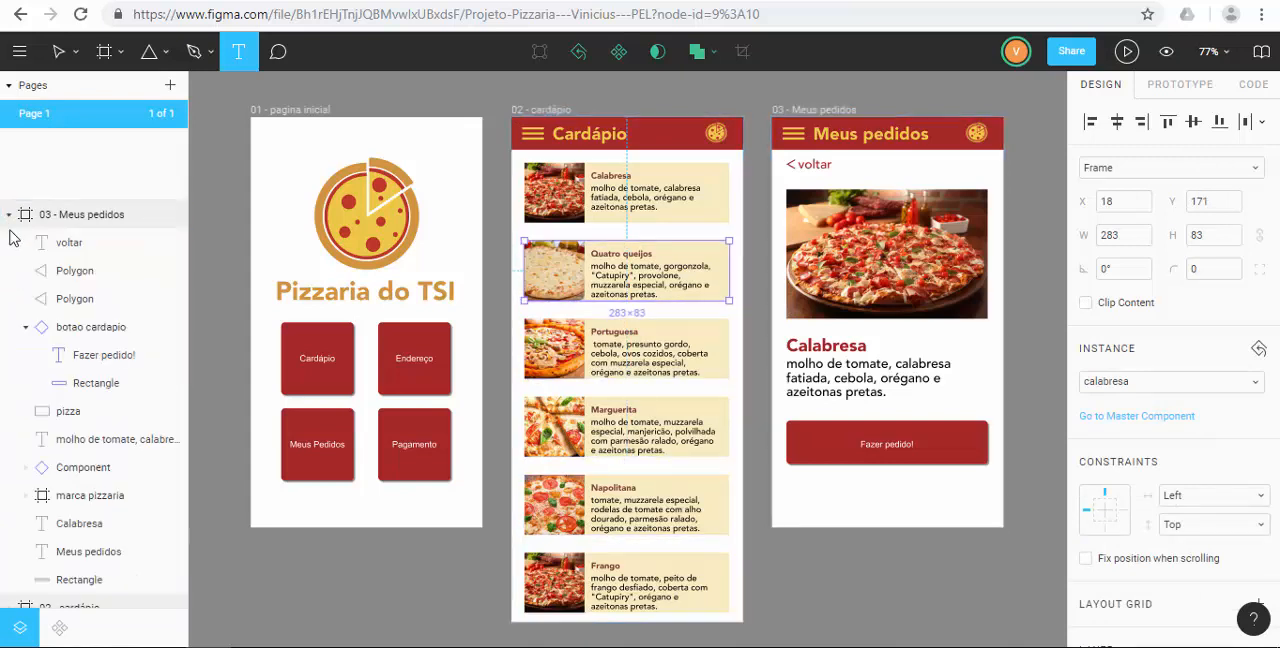
{"action": "left_click", "coordinate": [60, 298]}
{"action": "left_click", "coordinate": [70, 356]}
{"action": "left_click", "coordinate": [70, 376]}
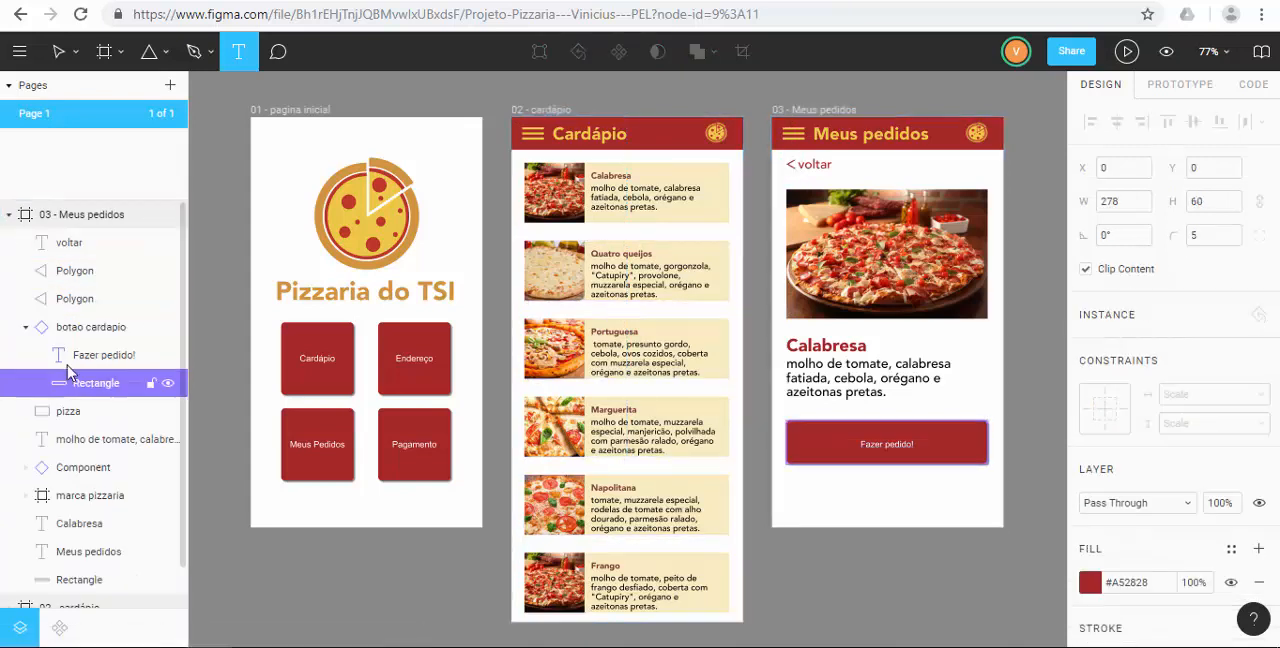
{"action": "left_click", "coordinate": [80, 296]}
{"action": "left_click", "coordinate": [80, 270]}
{"action": "left_click", "coordinate": [82, 243]}
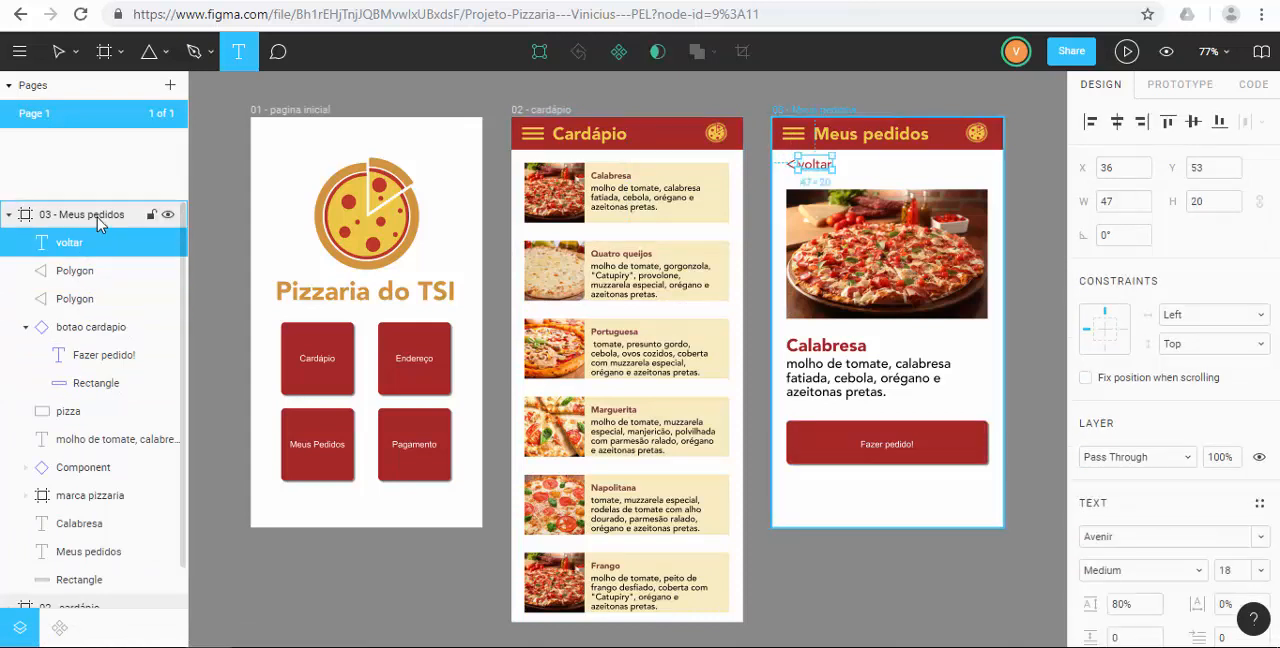
{"action": "left_click", "coordinate": [97, 222]}
{"action": "left_click", "coordinate": [9, 215]}
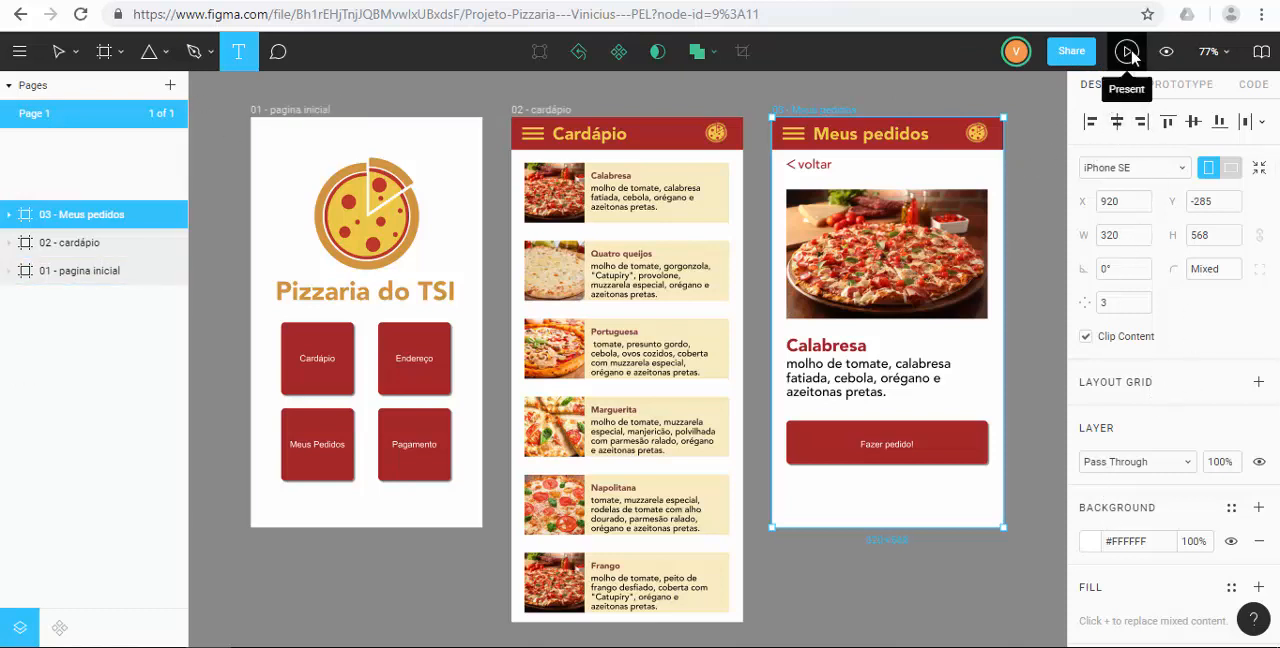
Set the canvas zoom level to 100%.
{"action": "left_click", "coordinate": [1218, 60]}
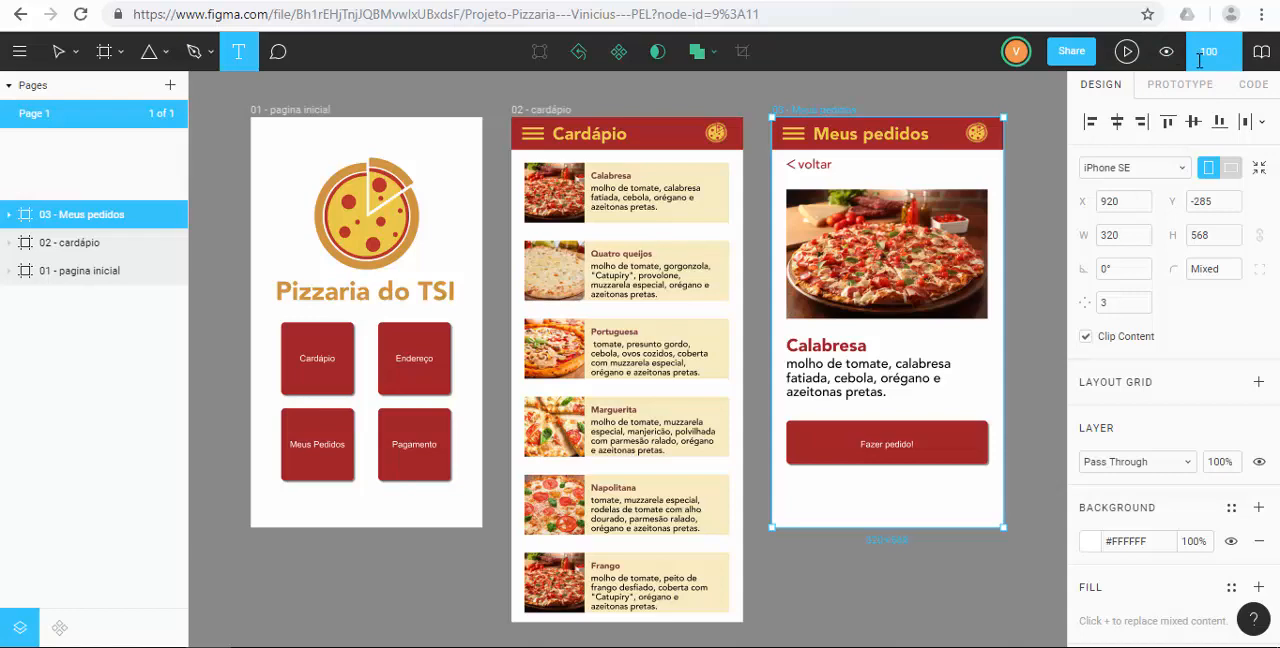
{"action": "key", "text": "Return"}
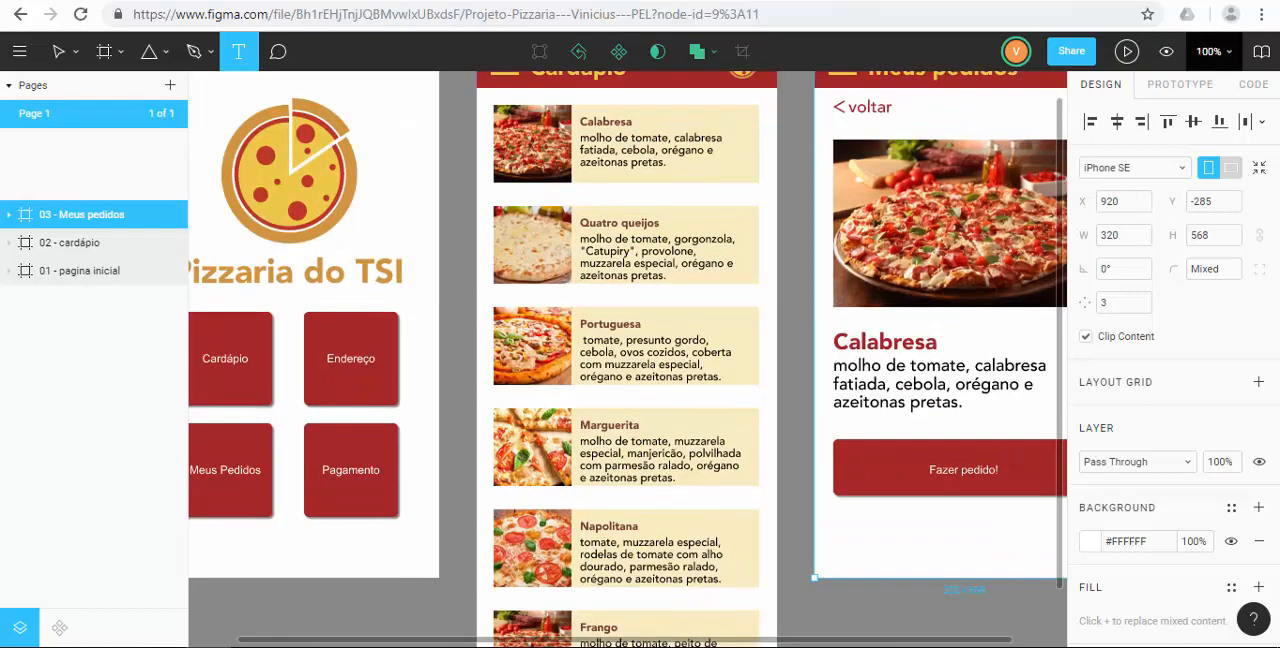
{"action": "left_click", "coordinate": [1212, 58]}
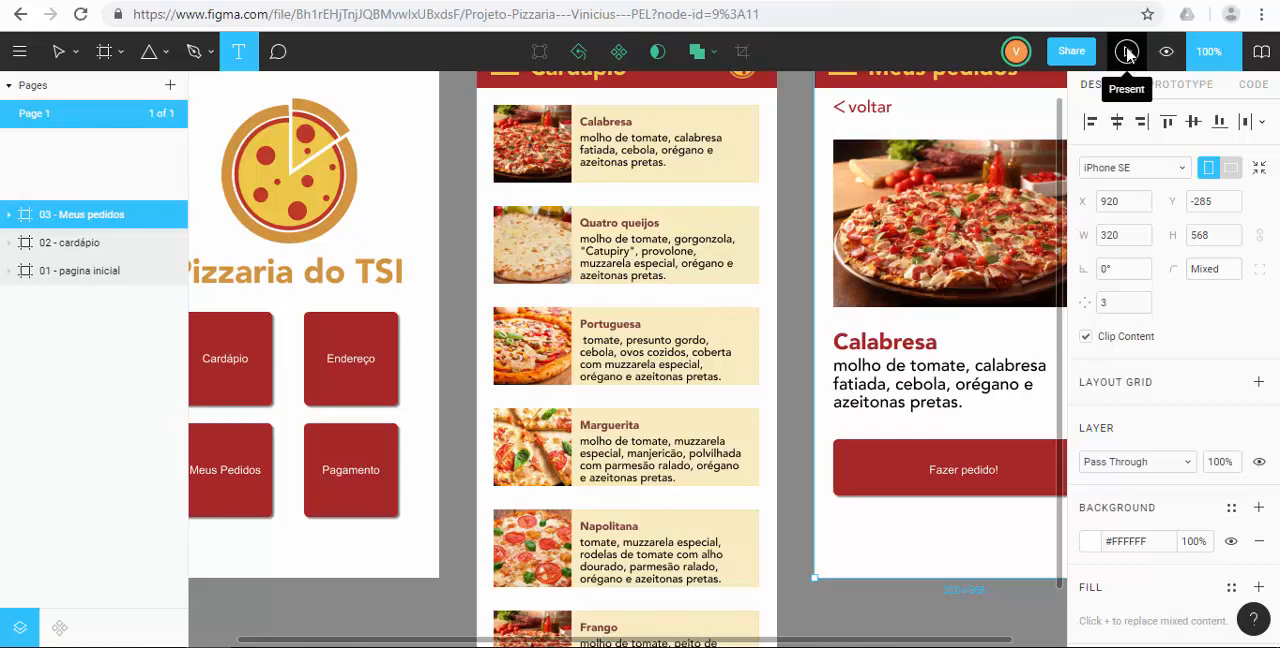
Preview the 03 - Meus pedidos frame in presentation mode and return to the design file.
{"action": "left_click", "coordinate": [1127, 52]}
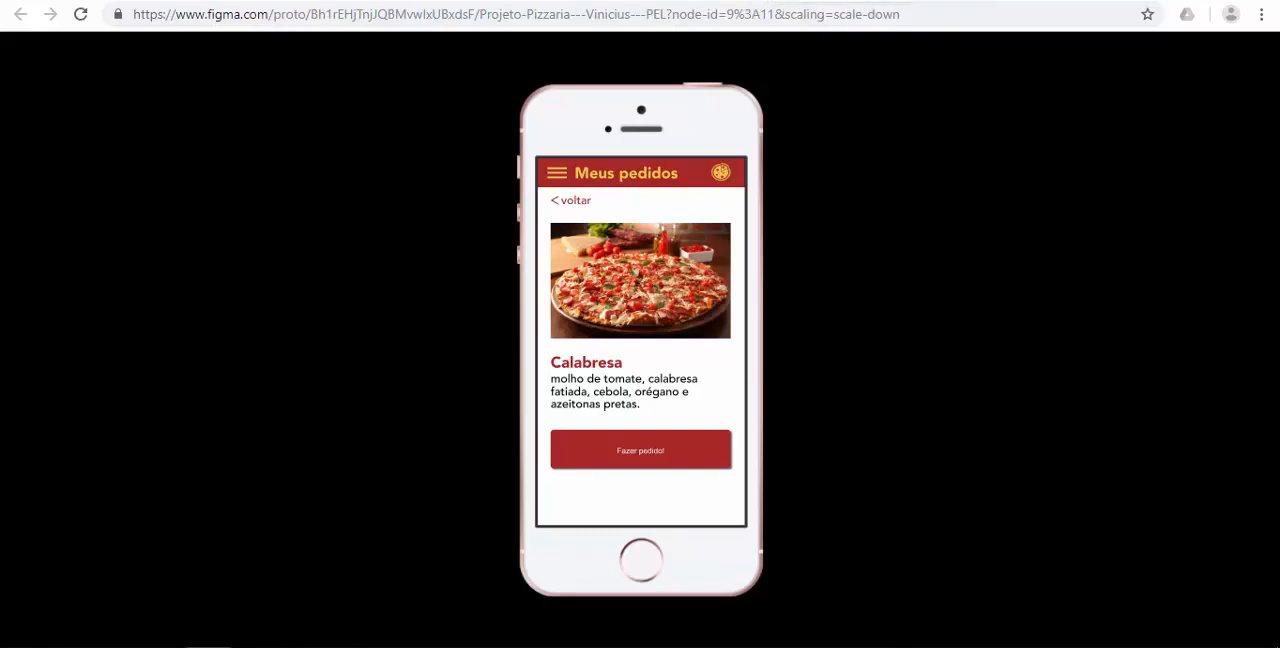
{"action": "left_click", "coordinate": [862, 0]}
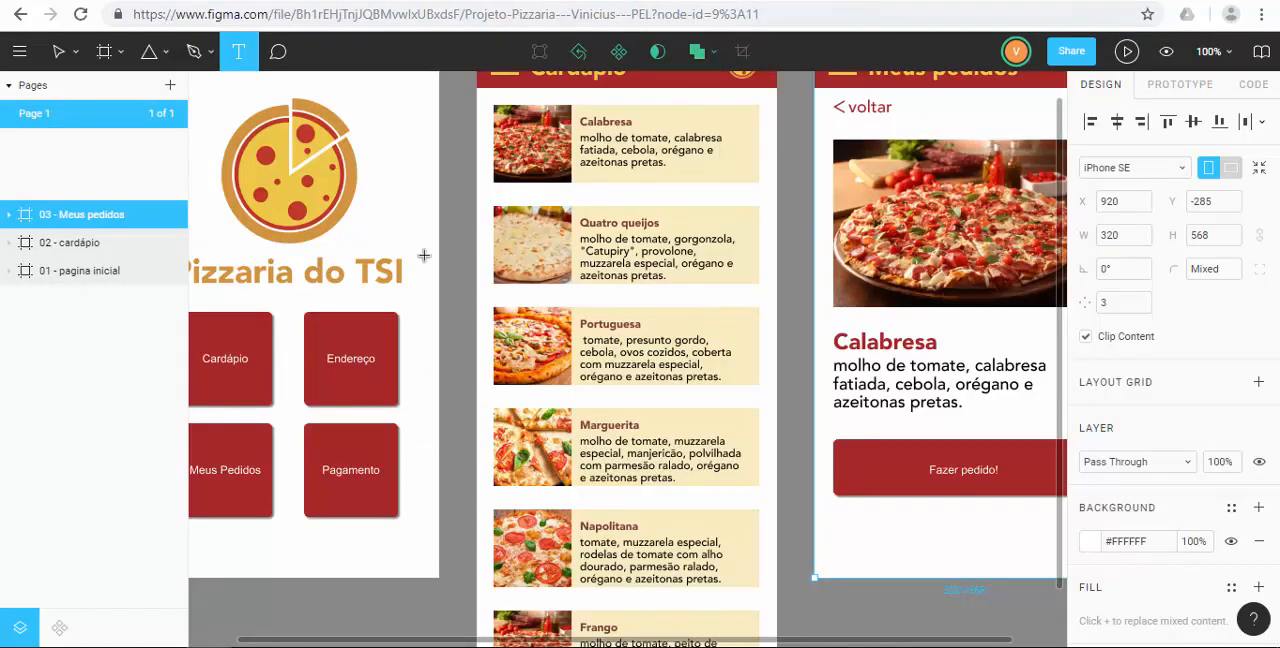
{"action": "scroll", "coordinate": [680, 228], "scroll_direction": "up", "scroll_amount": 1}
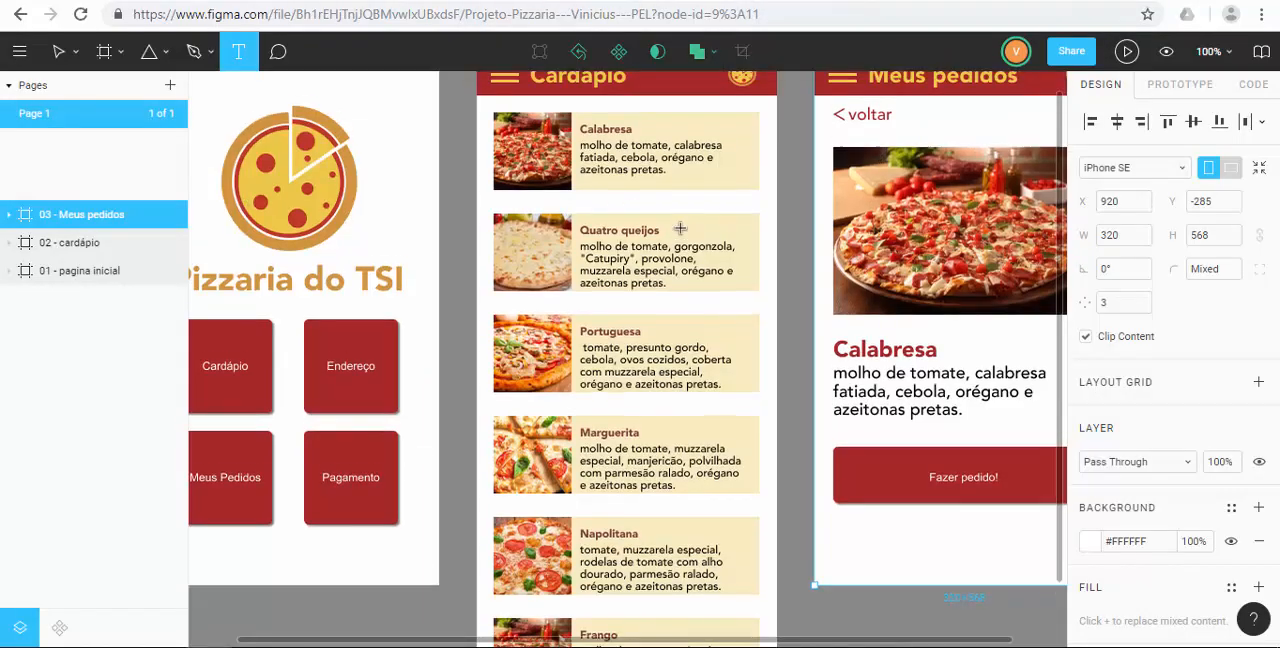
{"action": "scroll", "coordinate": [965, 130], "scroll_direction": "up", "scroll_amount": 2}
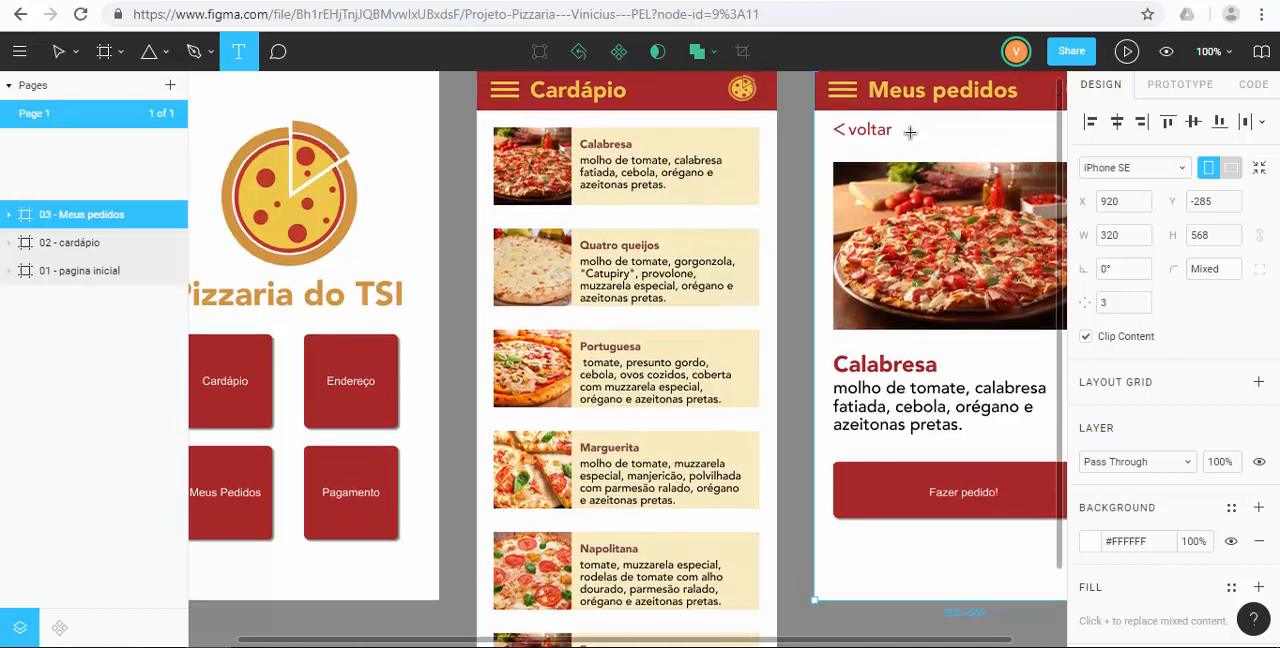
Select the 01 - pagina inicial frame, preview it in presentation mode and return to the design file.
{"action": "left_click", "coordinate": [76, 275]}
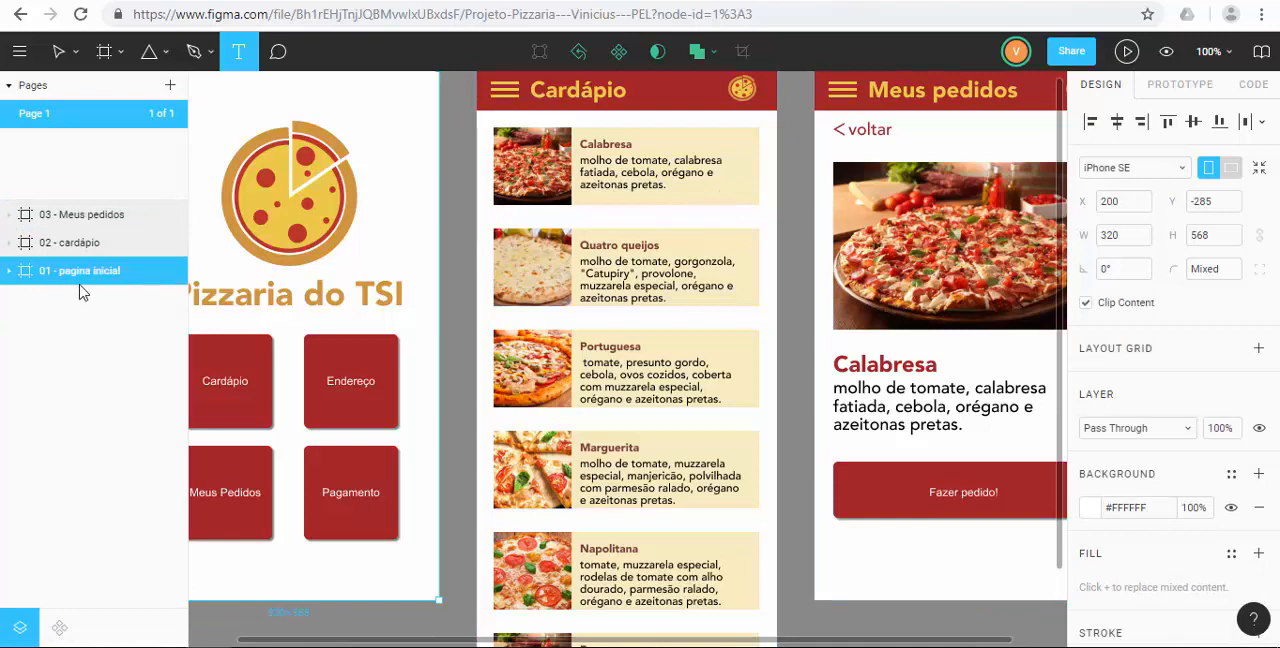
{"action": "left_click", "coordinate": [1127, 51]}
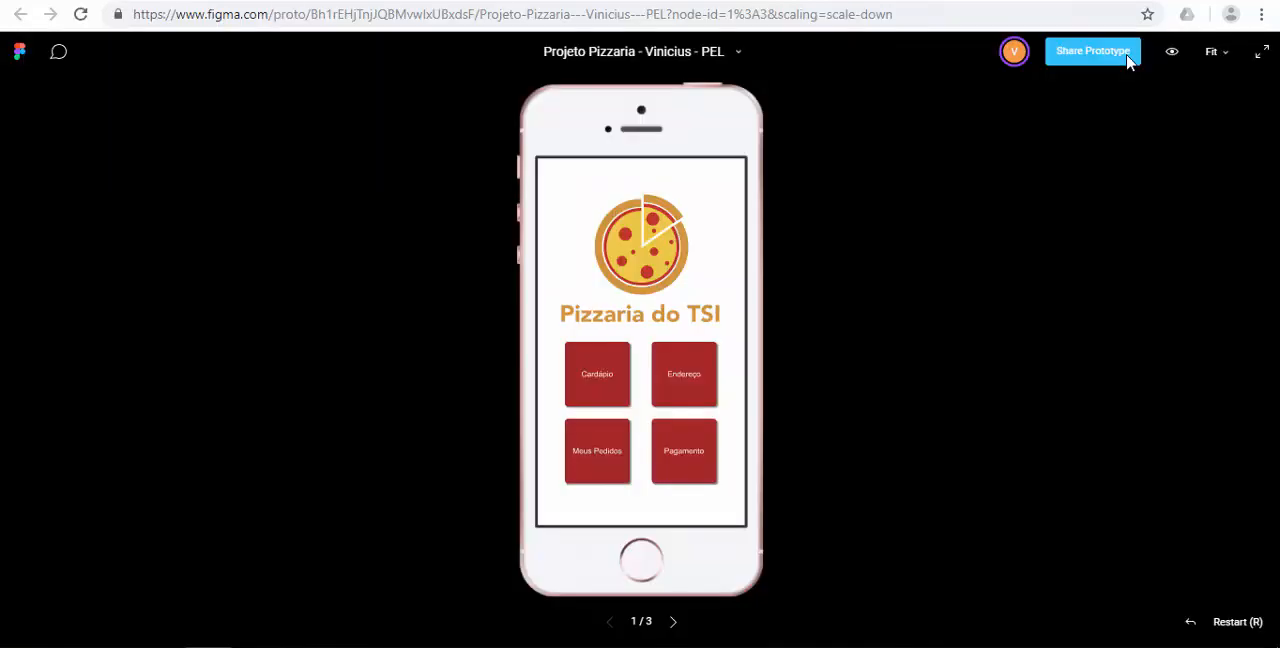
{"action": "left_click", "coordinate": [340, 1]}
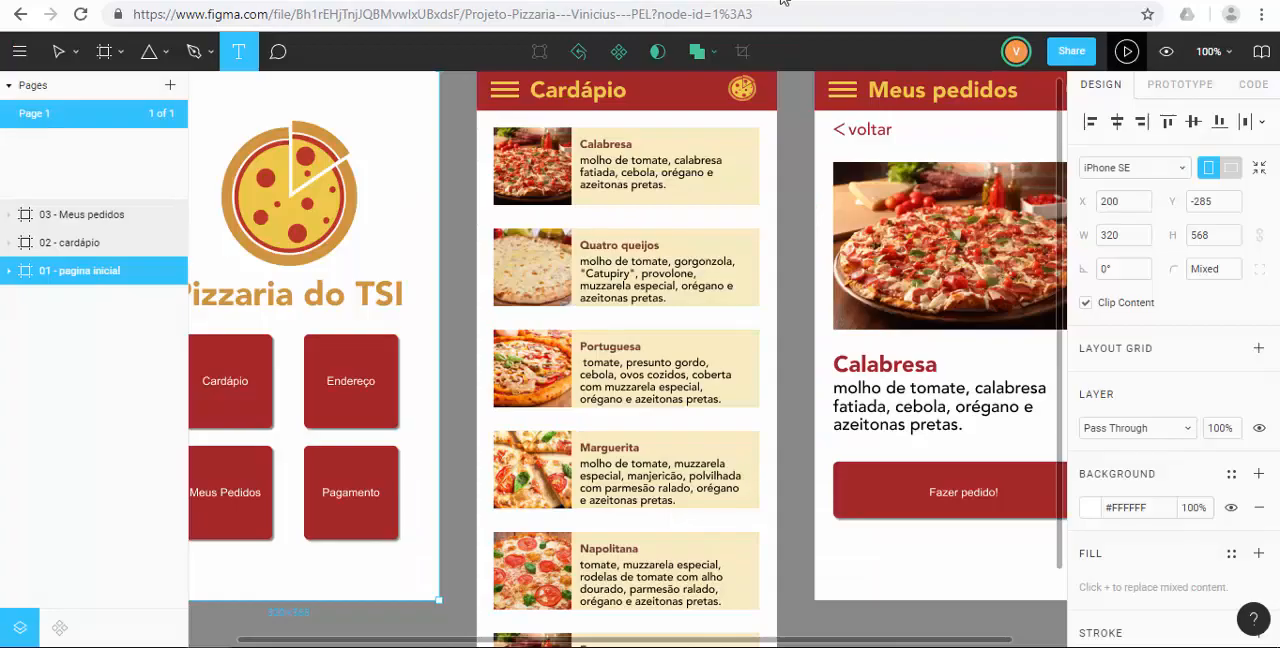
Inspect elements across the three screens, including the Endereço button, Quatro queijos item and Calabresa description, and clear the selection.
{"action": "left_click", "coordinate": [224, 302]}
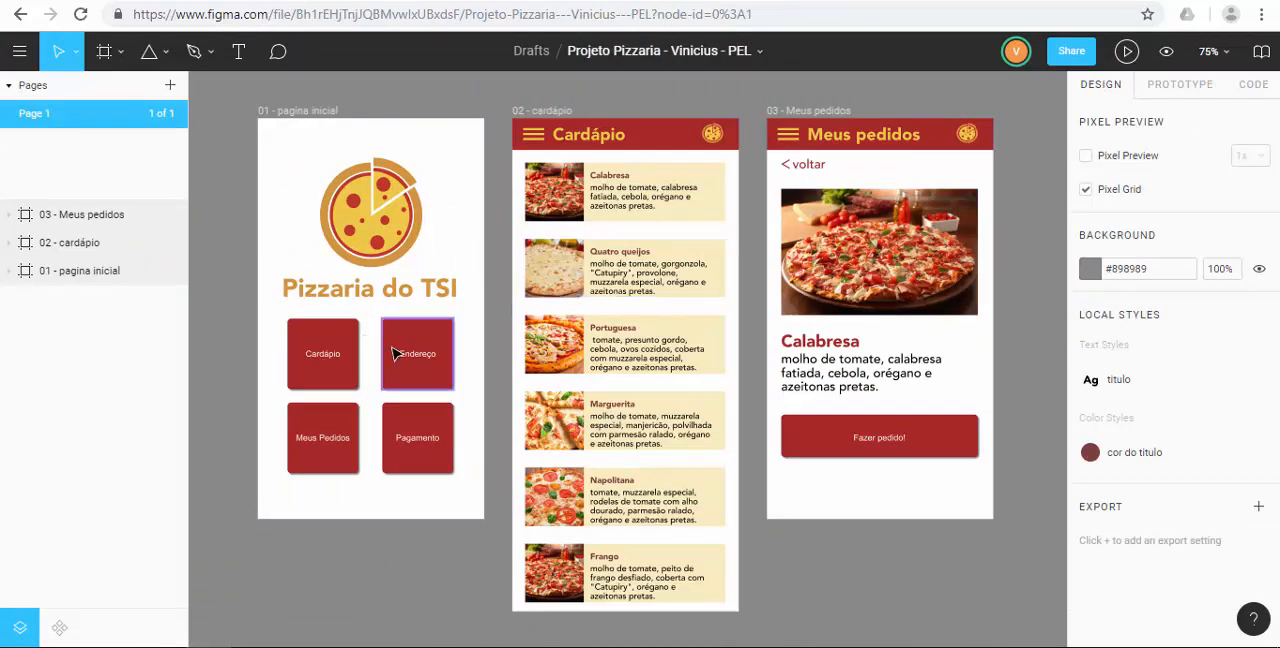
{"action": "left_click", "coordinate": [415, 350]}
{"action": "left_click", "coordinate": [668, 290]}
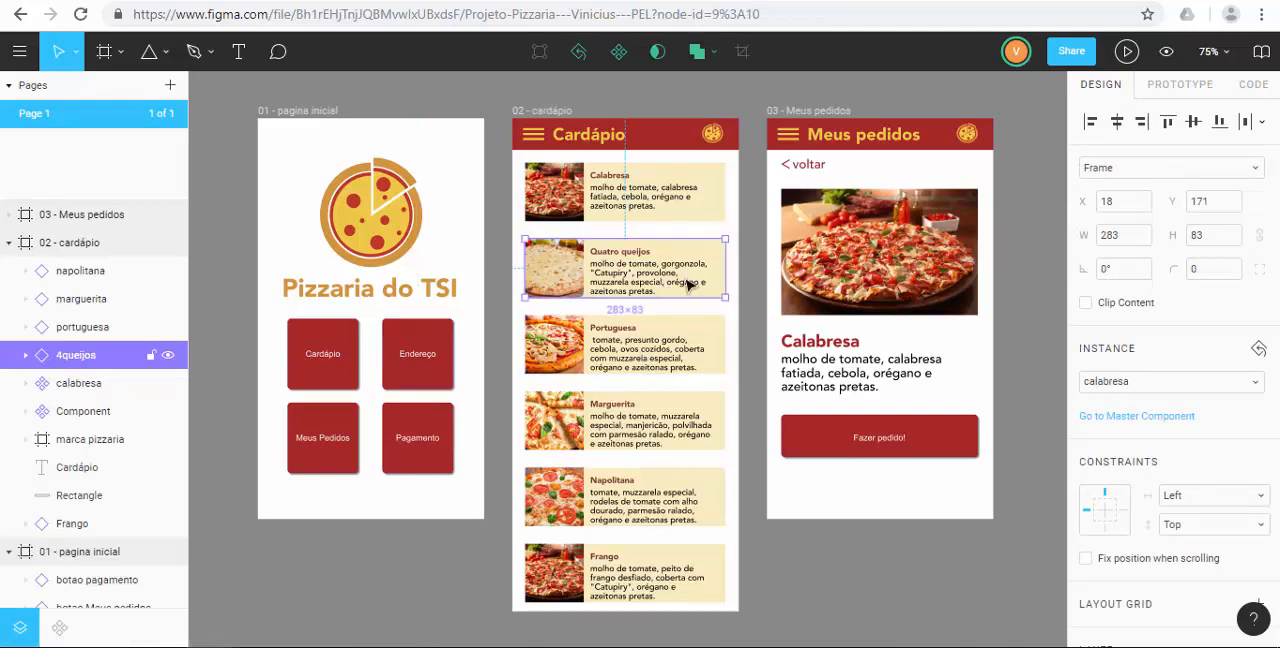
{"action": "left_click", "coordinate": [828, 298]}
{"action": "left_click", "coordinate": [838, 360]}
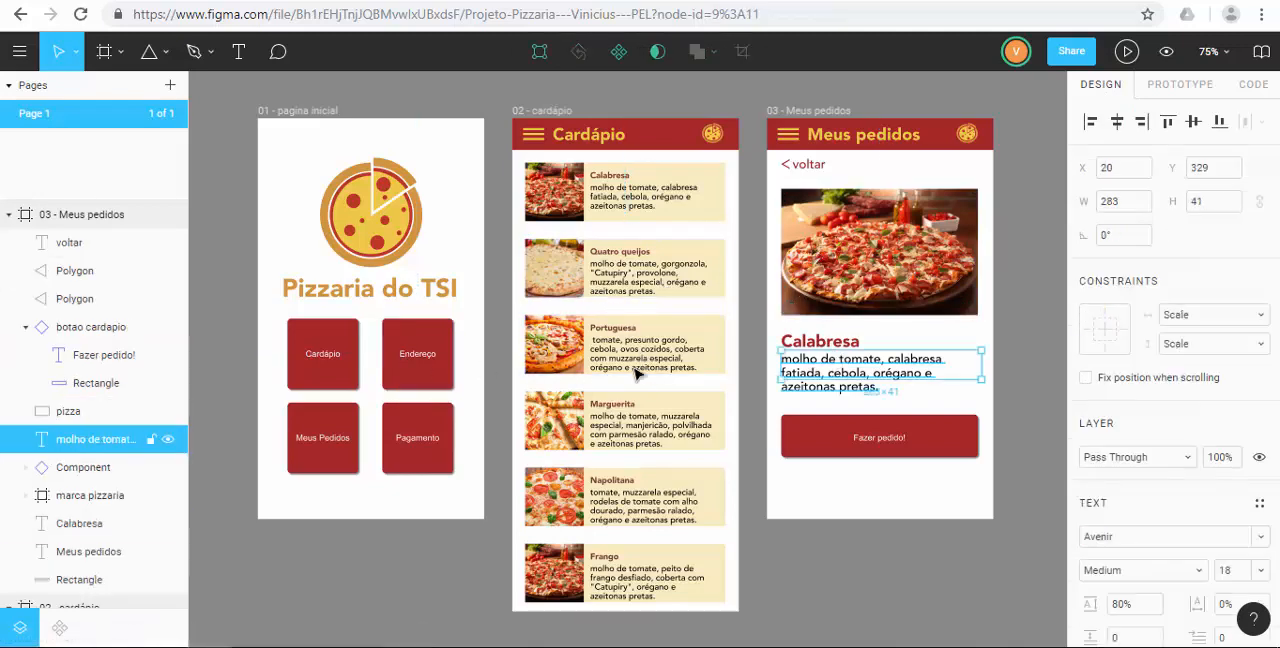
{"action": "left_click", "coordinate": [240, 250]}
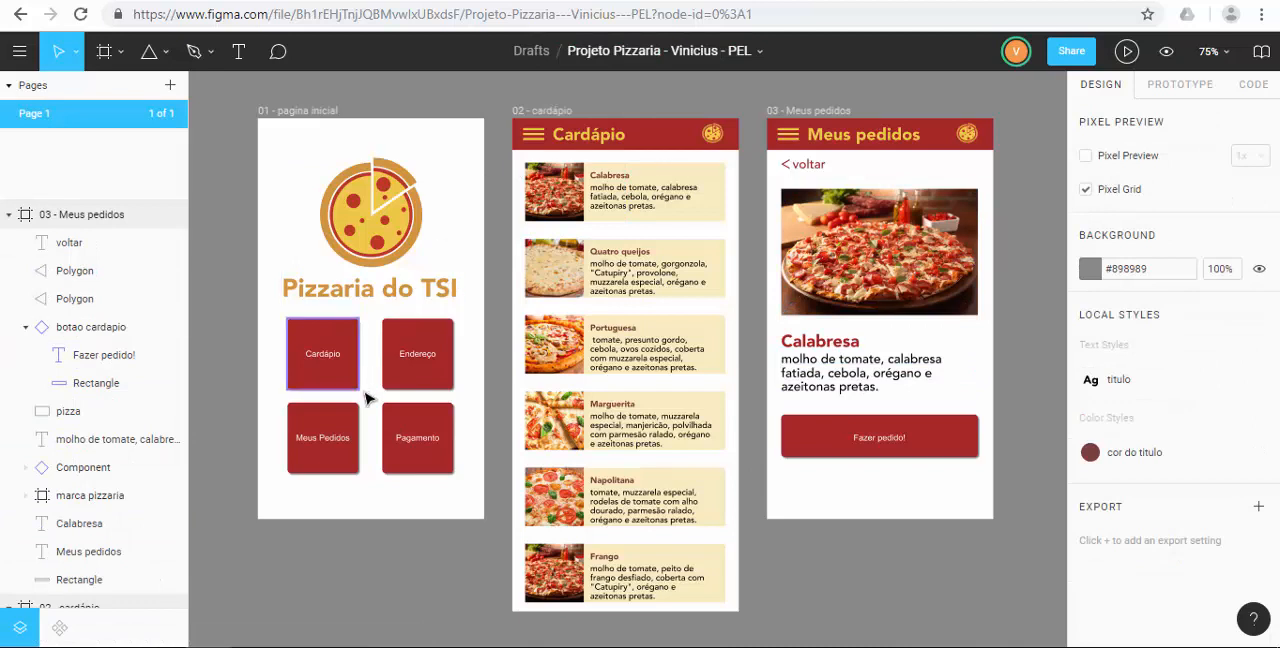
Open the file's prototype settings and choose iPhone SE as the prototype device.
{"action": "left_click", "coordinate": [1172, 89]}
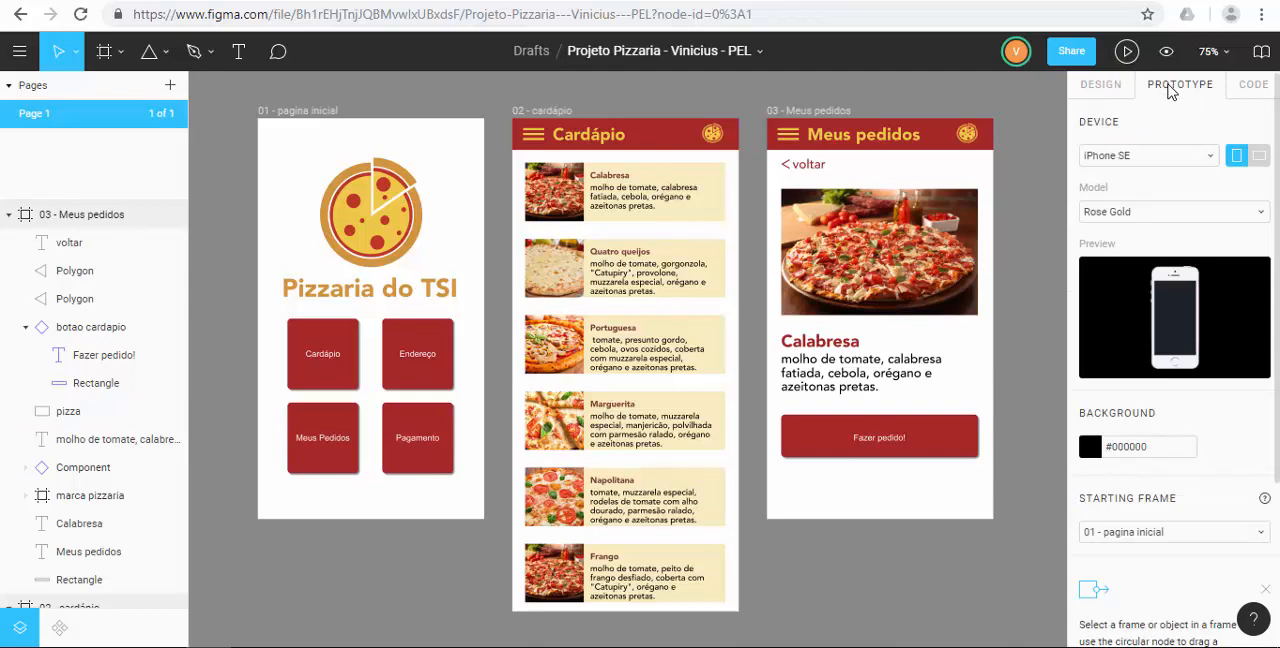
{"action": "left_click", "coordinate": [1122, 163]}
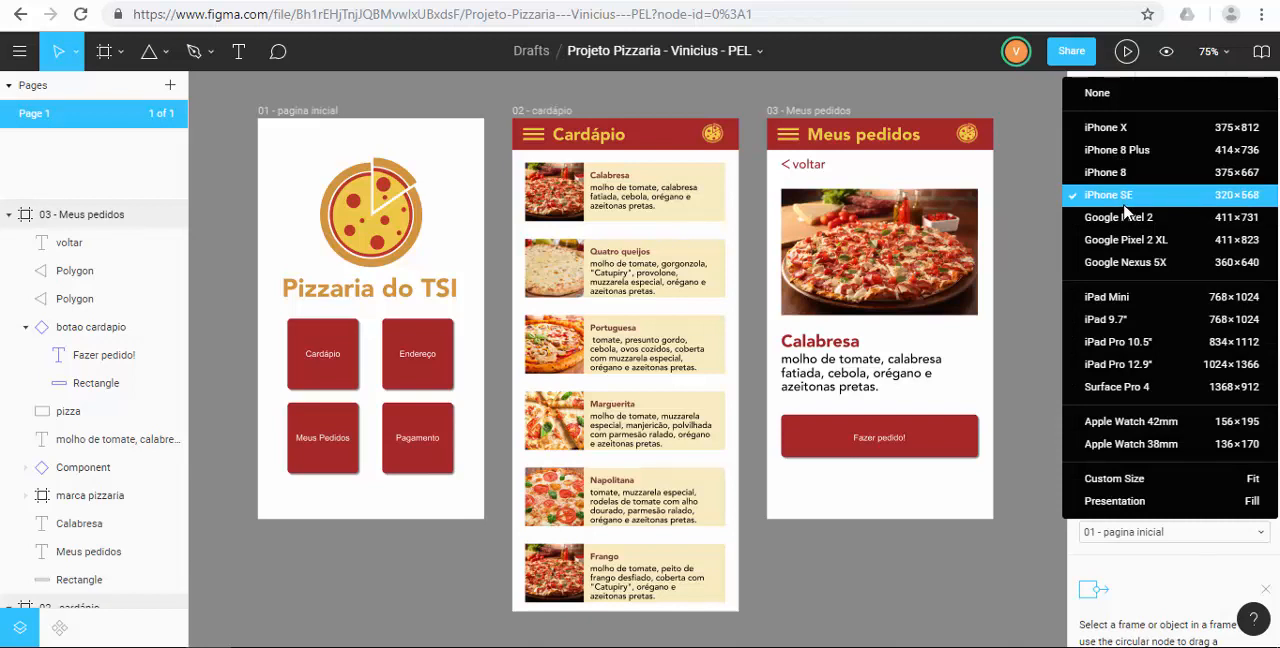
{"action": "left_click", "coordinate": [1123, 203]}
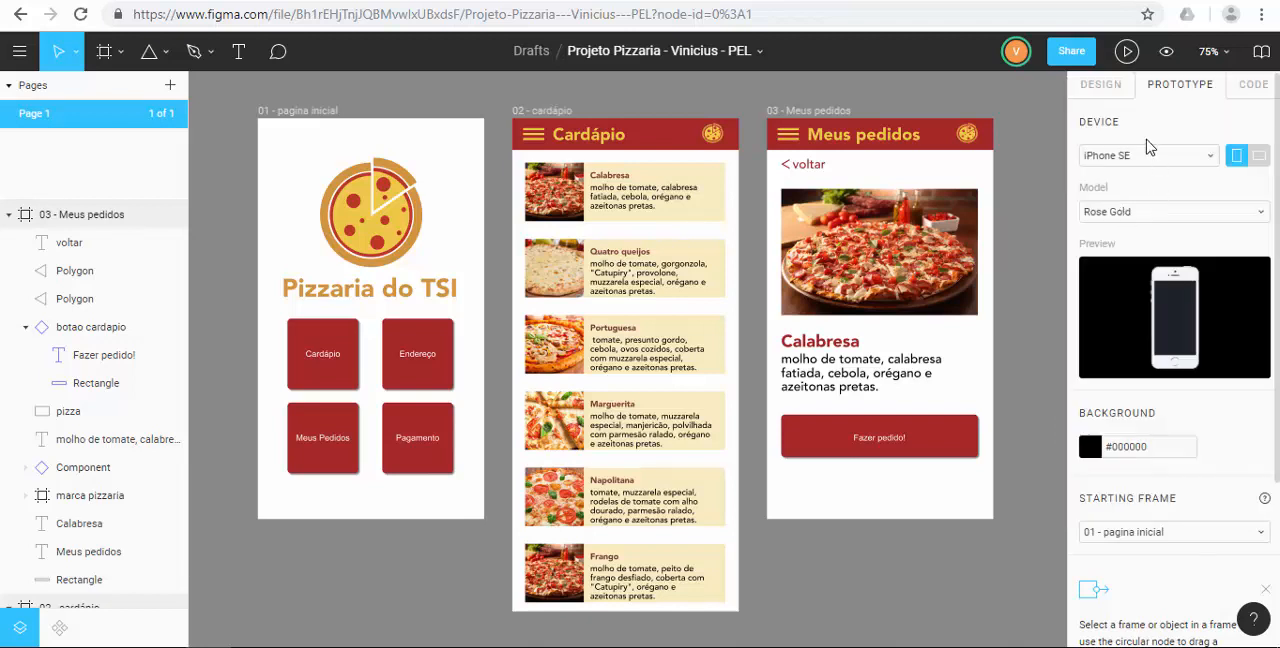
Try the Silver, Space Grey and Gold models for the prototype device and settle on Silver.
{"action": "left_click", "coordinate": [1135, 213]}
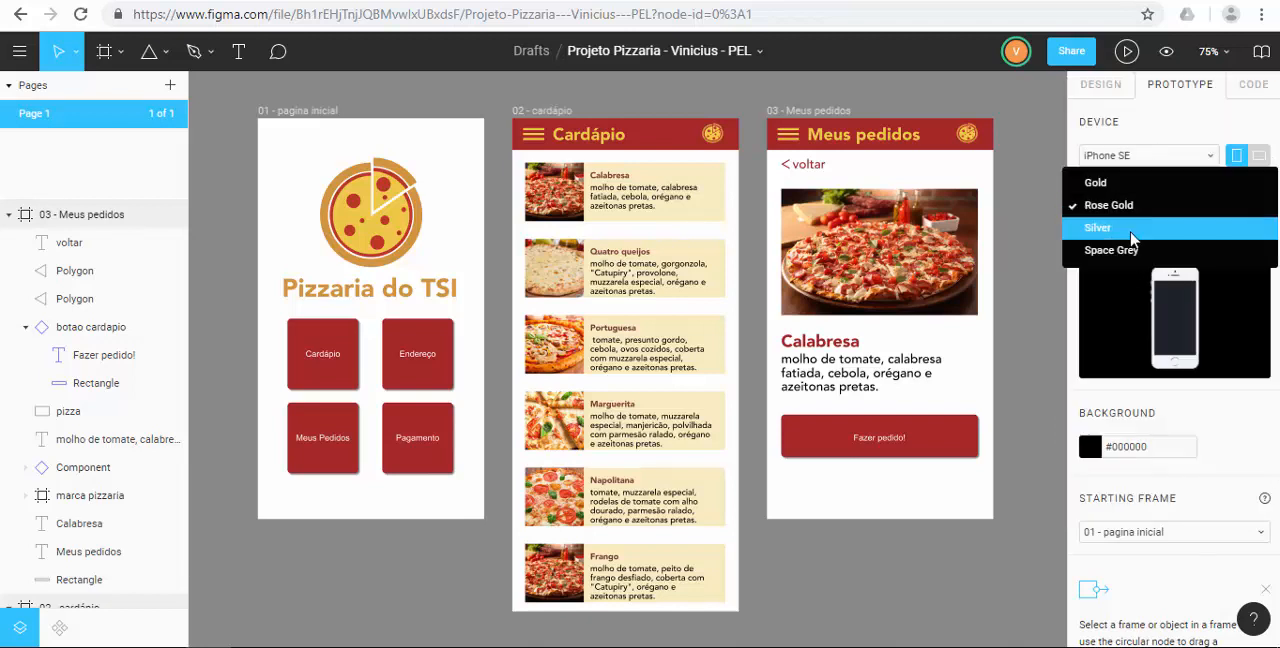
{"action": "left_click", "coordinate": [1131, 235]}
{"action": "left_click", "coordinate": [1134, 222]}
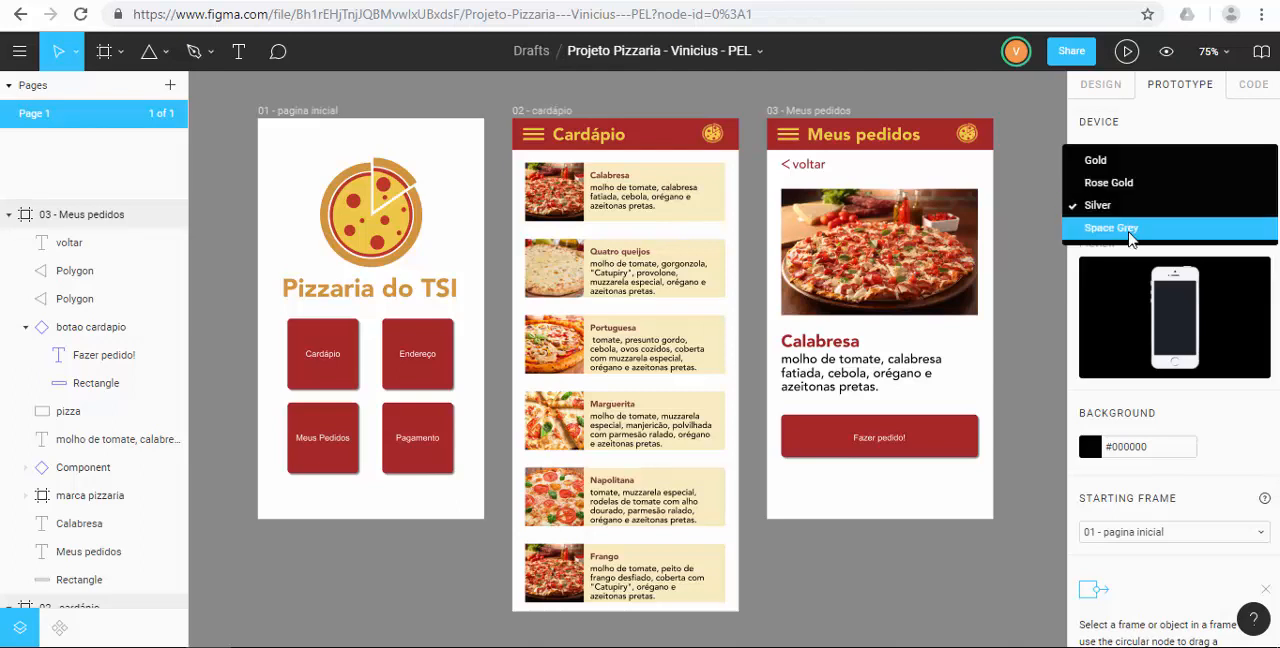
{"action": "left_click", "coordinate": [1131, 230]}
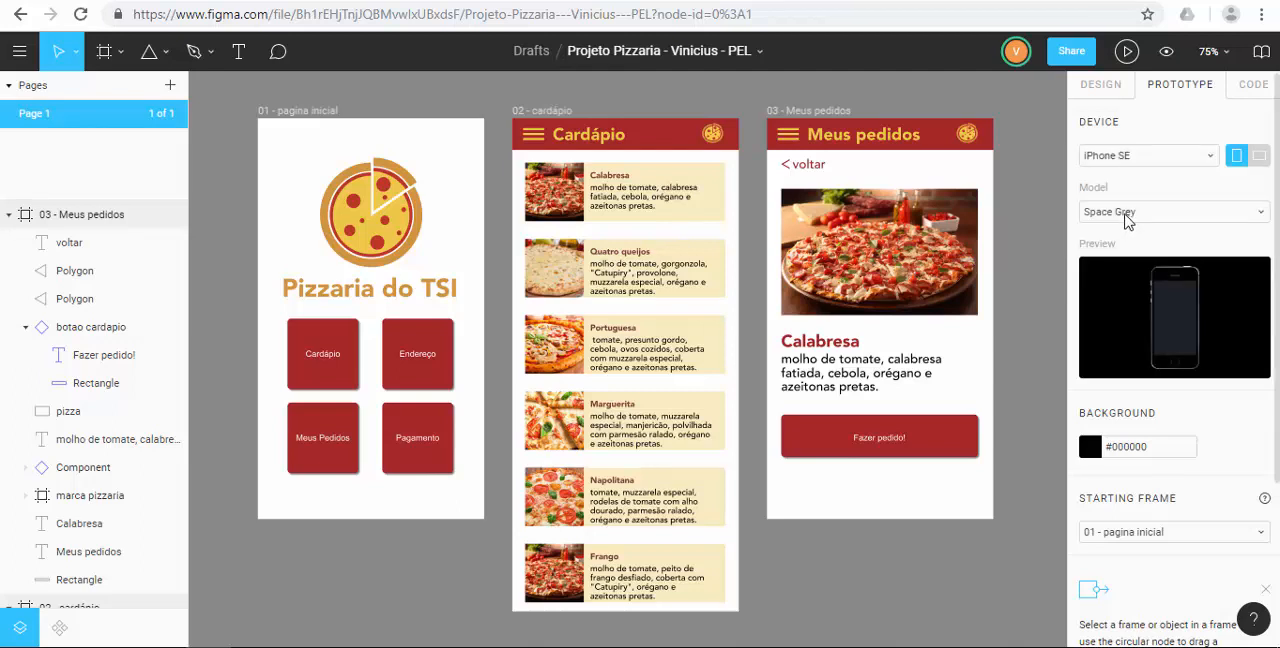
{"action": "left_click", "coordinate": [1124, 213]}
{"action": "left_click", "coordinate": [1118, 133]}
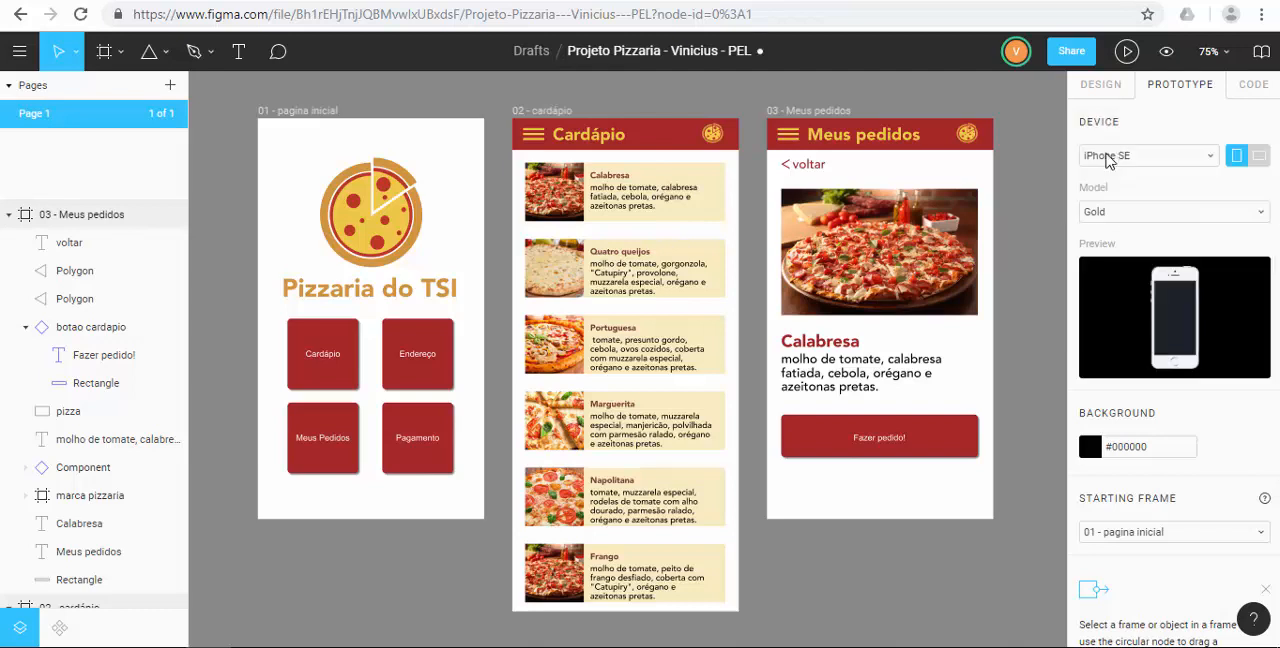
{"action": "left_click", "coordinate": [1131, 212]}
{"action": "left_click", "coordinate": [1134, 278]}
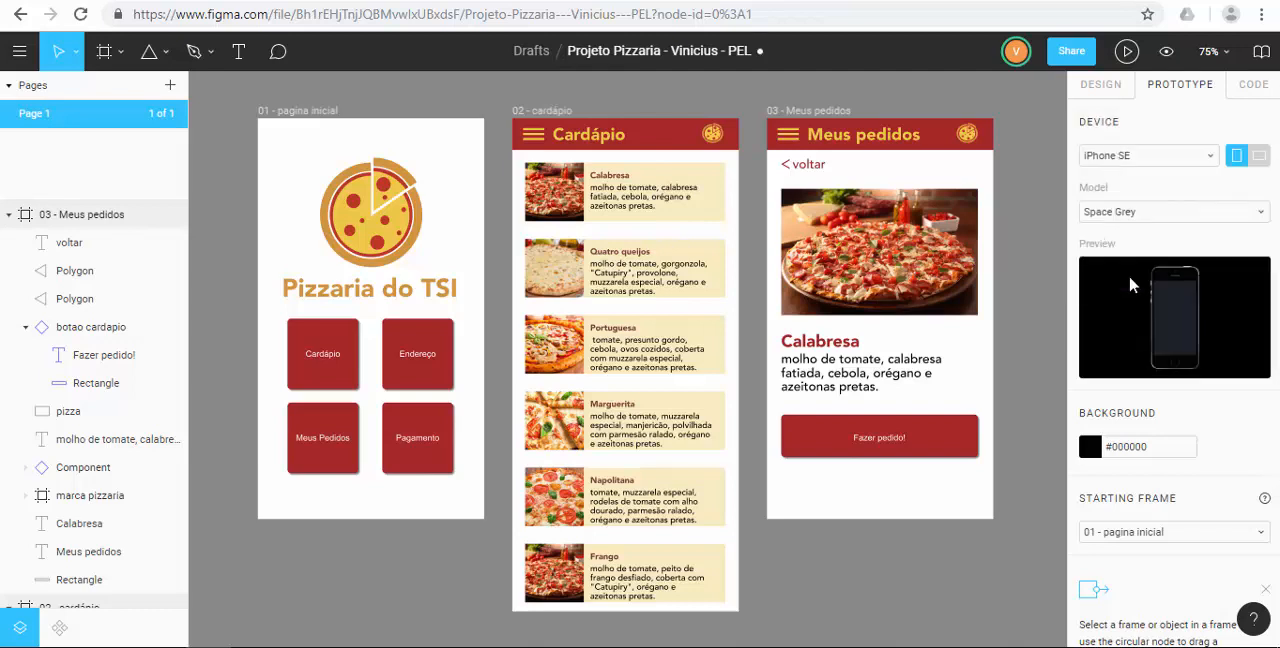
{"action": "left_click", "coordinate": [1130, 213]}
{"action": "left_click", "coordinate": [1130, 185]}
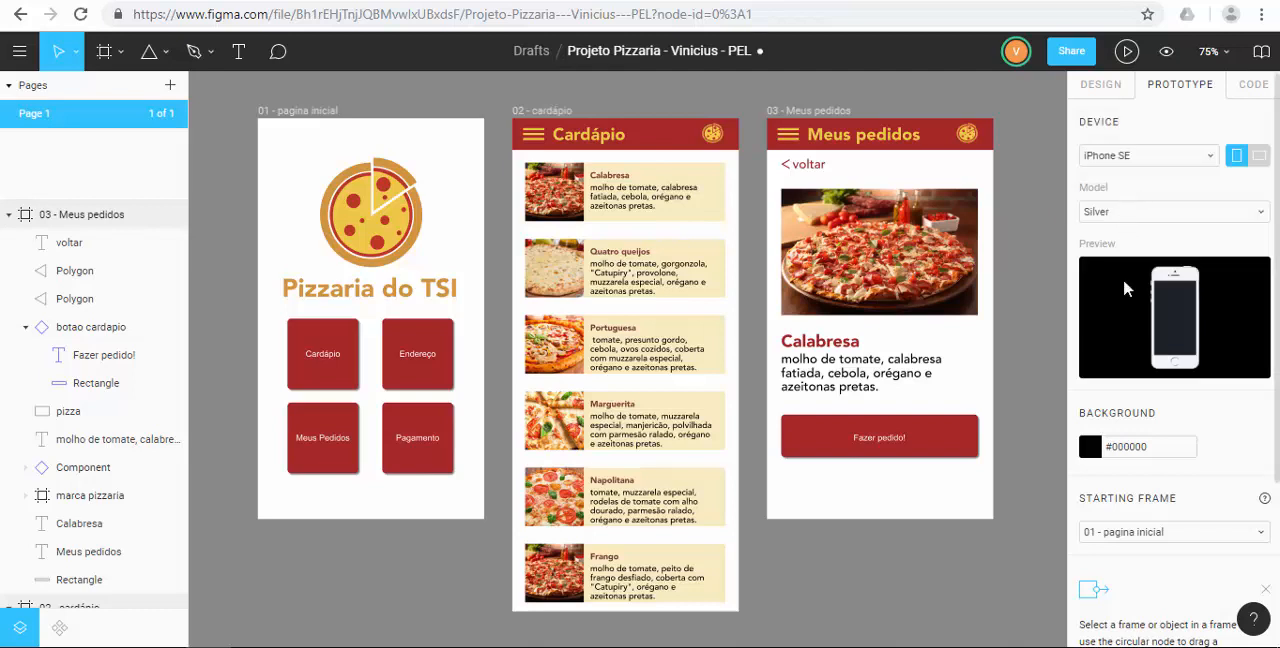
Set the prototype background colour to dark grey #565656.
{"action": "scroll", "coordinate": [1121, 432], "scroll_direction": "down", "scroll_amount": 2}
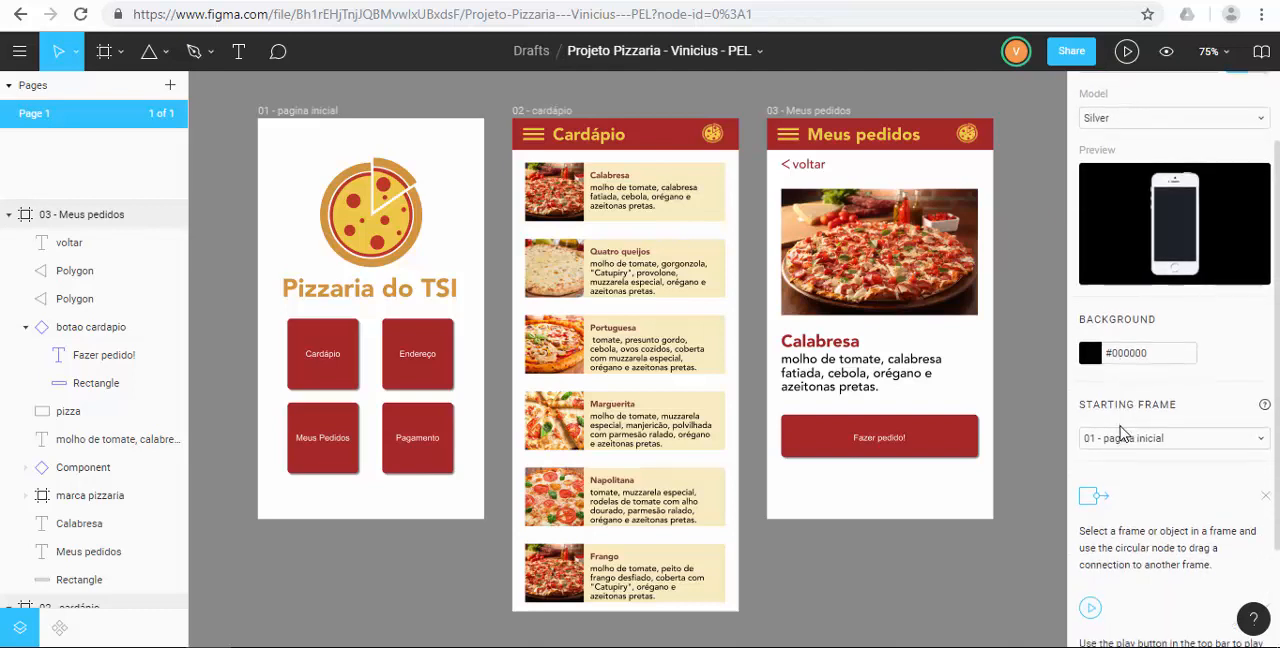
{"action": "left_click", "coordinate": [1092, 355]}
{"action": "left_click_drag", "start_coordinate": [860, 298], "coordinate": [851, 323]}
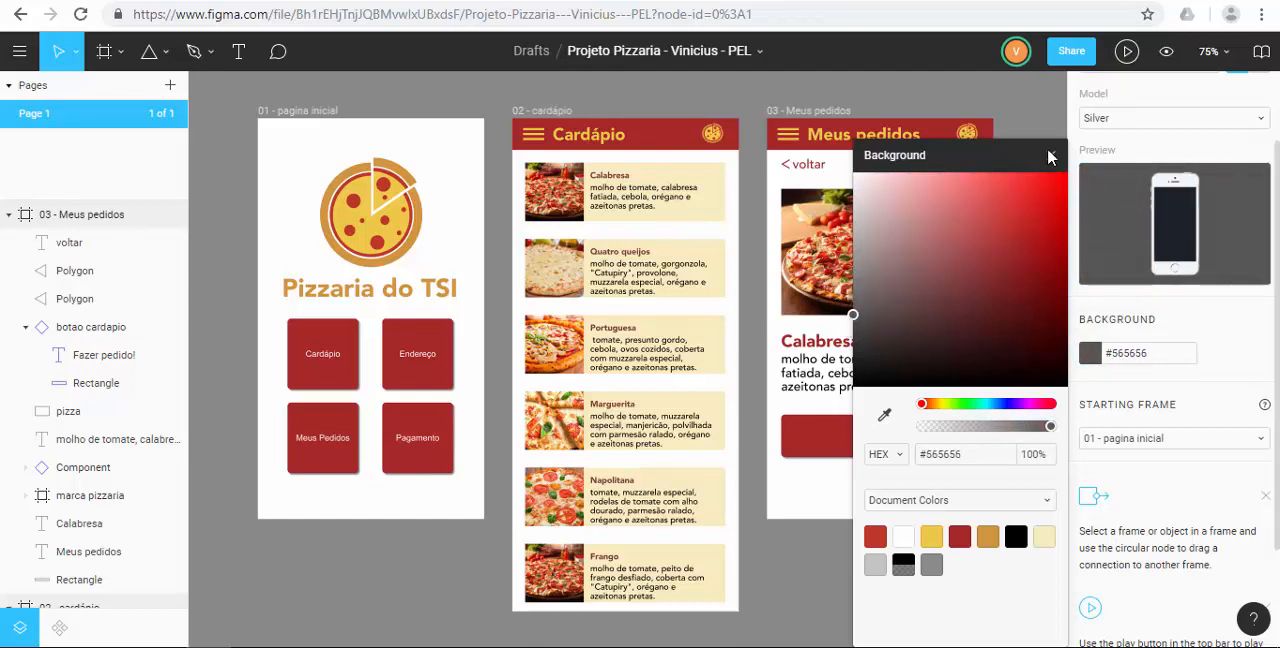
{"action": "left_click", "coordinate": [1050, 158]}
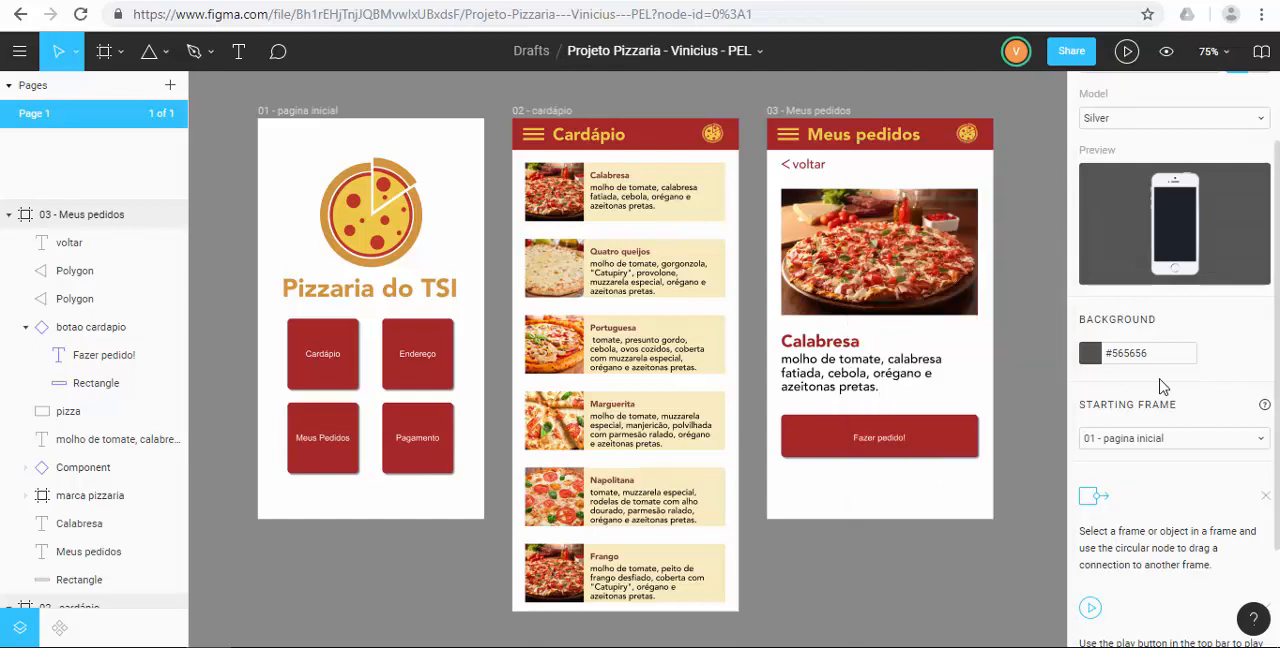
Choose 01 - pagina inicial as the prototype's starting frame.
{"action": "scroll", "coordinate": [1160, 386], "scroll_direction": "down", "scroll_amount": 2}
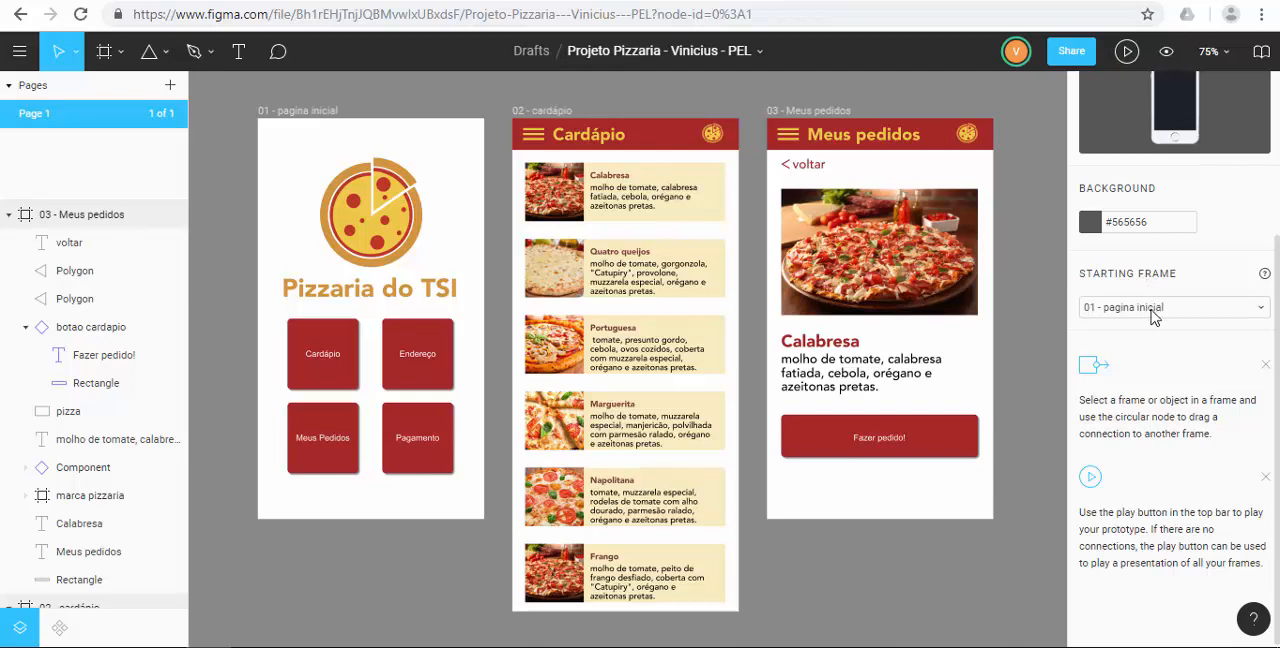
{"action": "left_click", "coordinate": [1155, 308]}
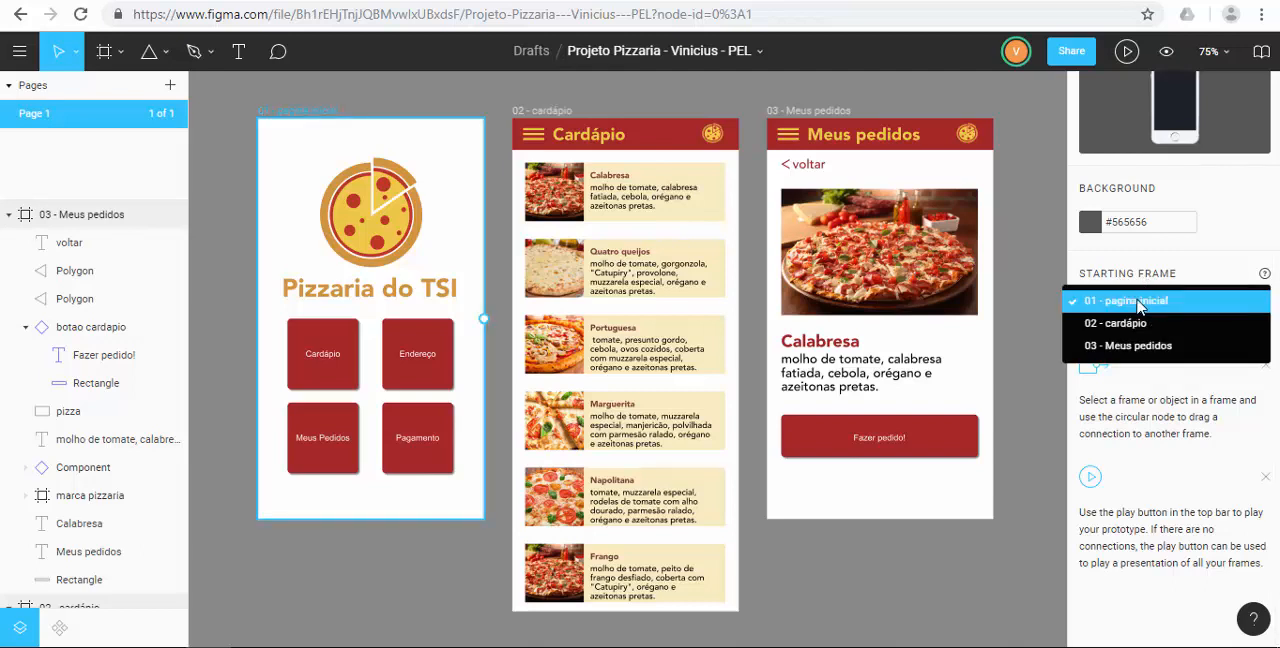
{"action": "left_click", "coordinate": [1138, 306]}
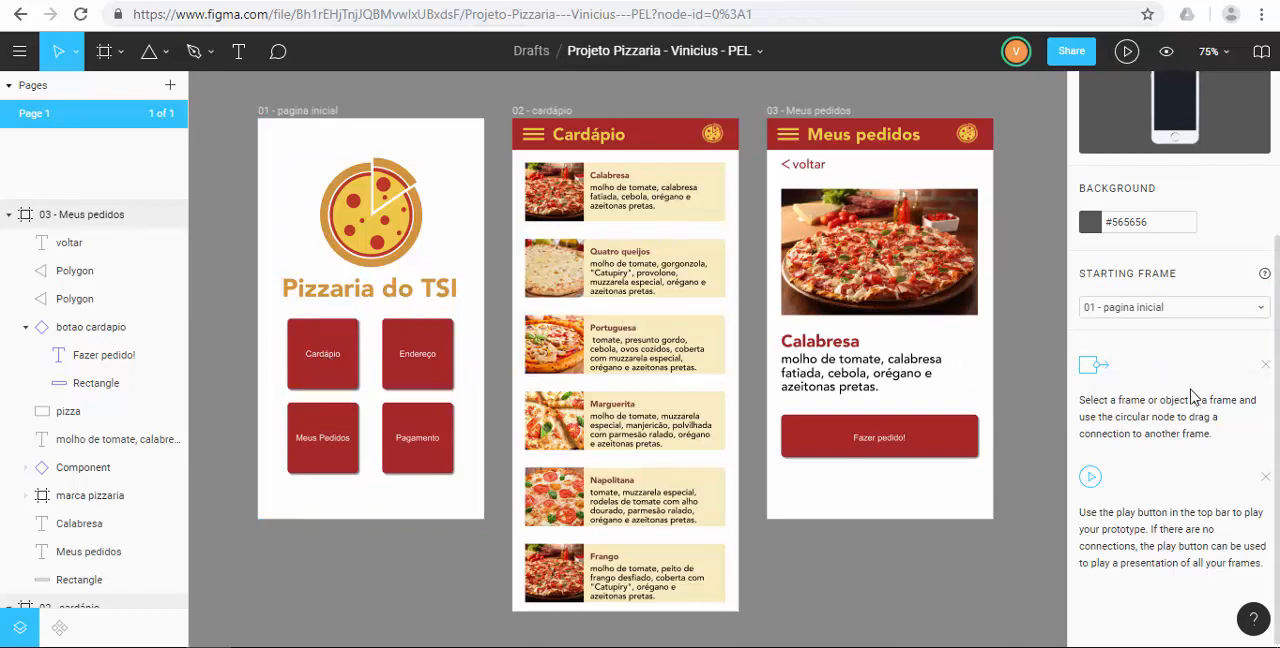
Connect the Cardápio button on 01 - pagina inicial to the 02 - cardápio frame with an On Tap interaction.
{"action": "scroll", "coordinate": [1166, 395], "scroll_direction": "up", "scroll_amount": 3}
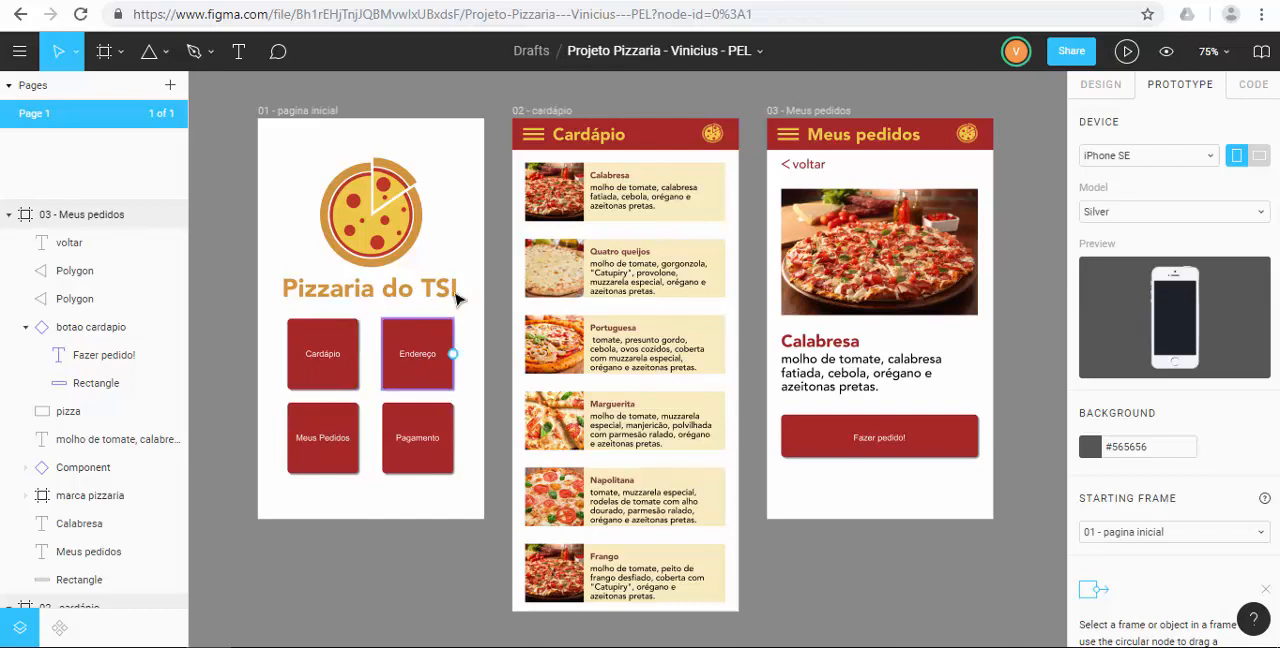
{"action": "left_click", "coordinate": [327, 381]}
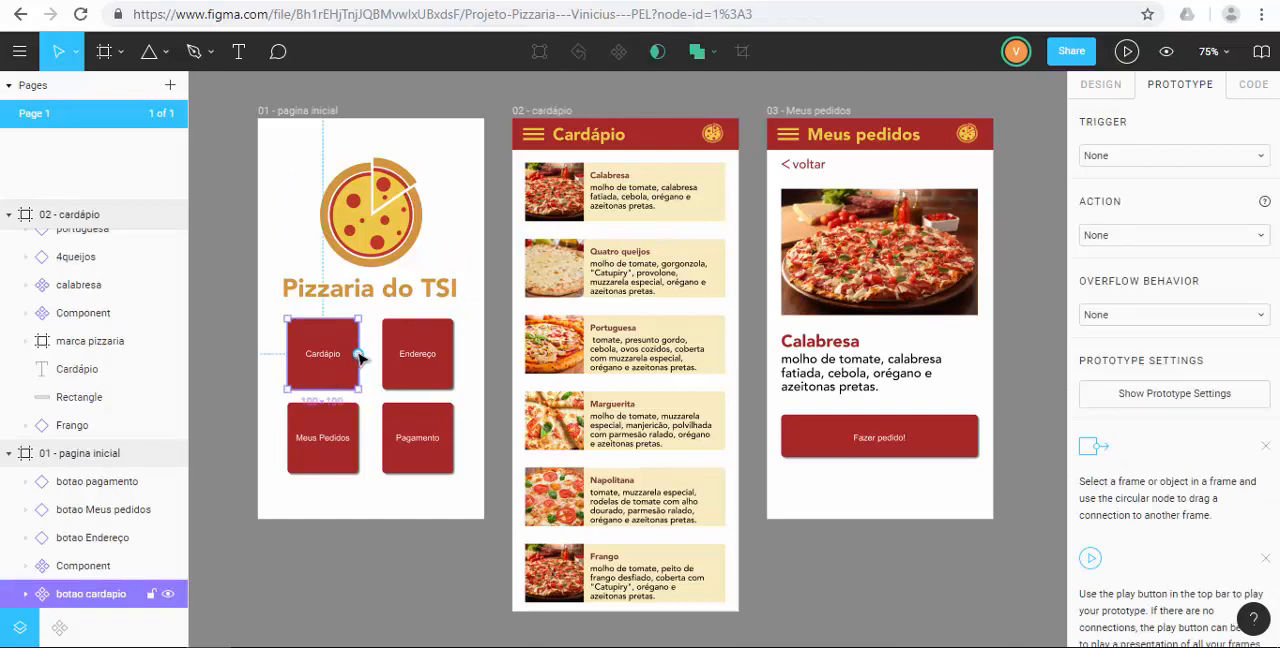
{"action": "left_click_drag", "start_coordinate": [358, 355], "coordinate": [528, 148]}
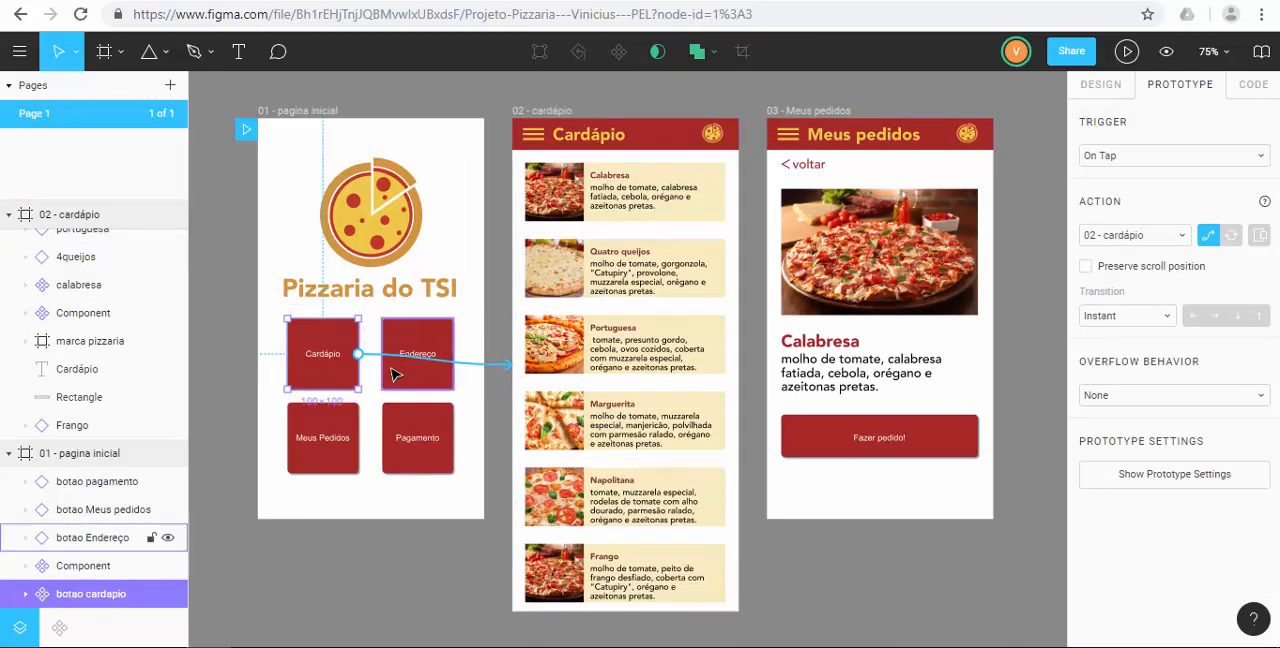
Connect the header pizza logos on 02 - cardápio and 03 - Meus pedidos to 01 - pagina inicial, and clear the selection.
{"action": "left_click", "coordinate": [713, 140]}
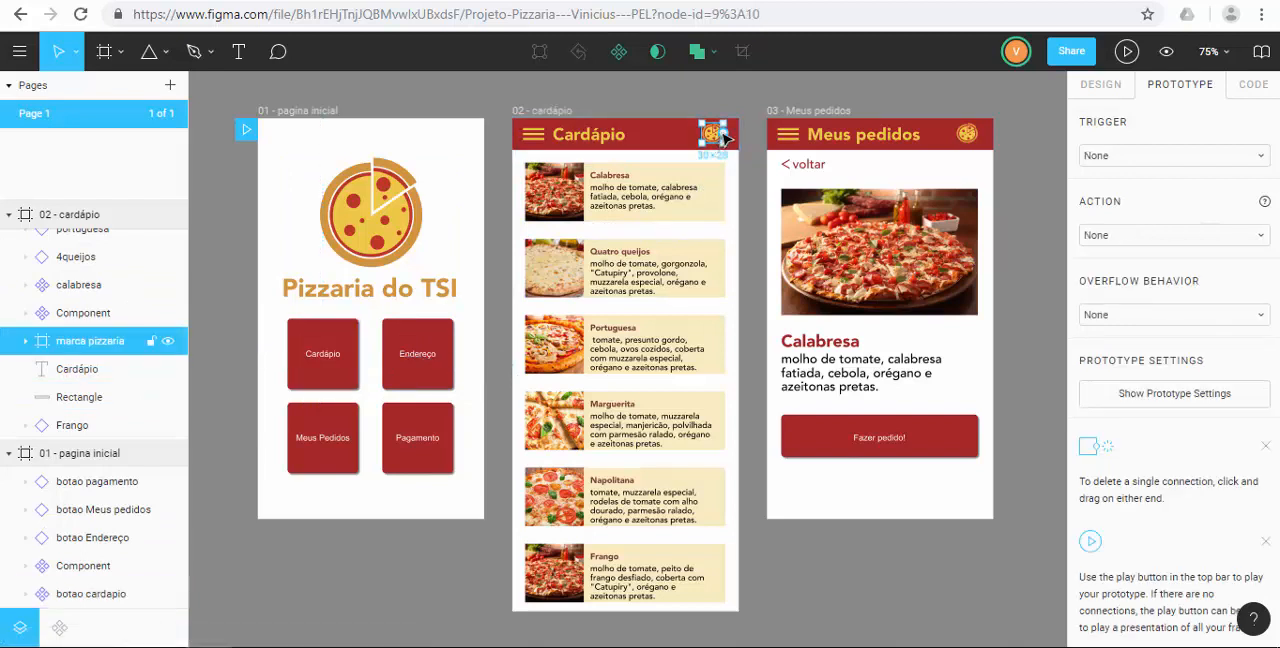
{"action": "left_click_drag", "start_coordinate": [726, 139], "coordinate": [375, 150]}
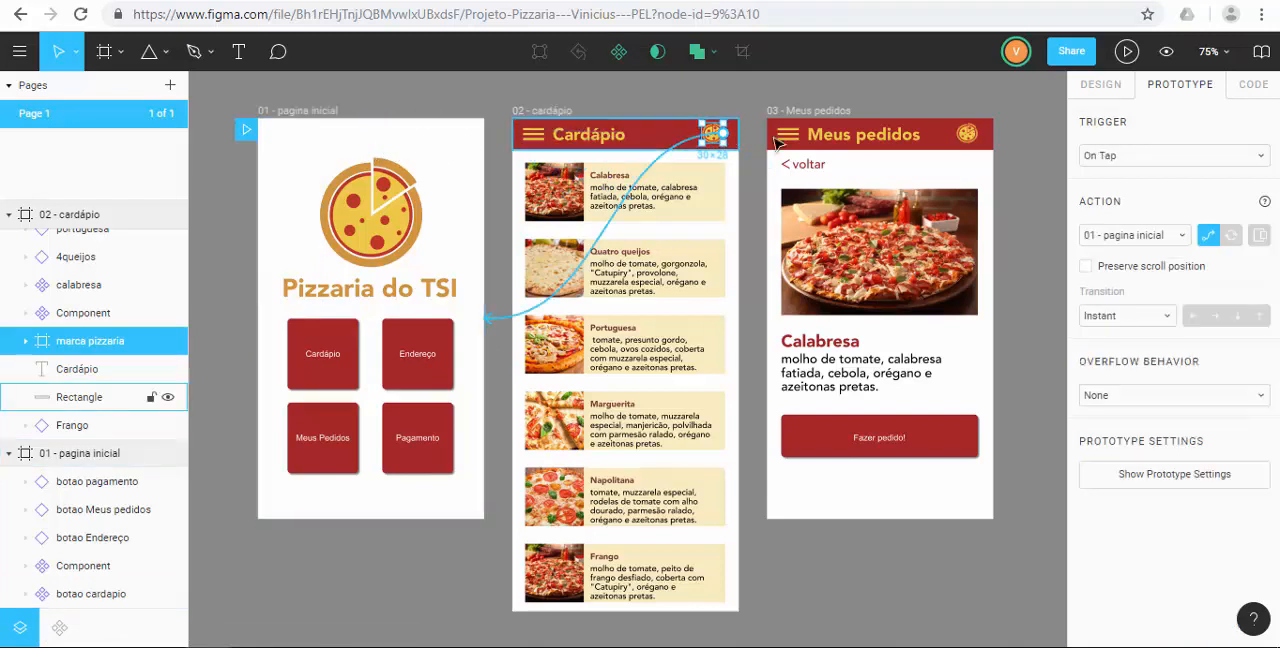
{"action": "left_click", "coordinate": [964, 136]}
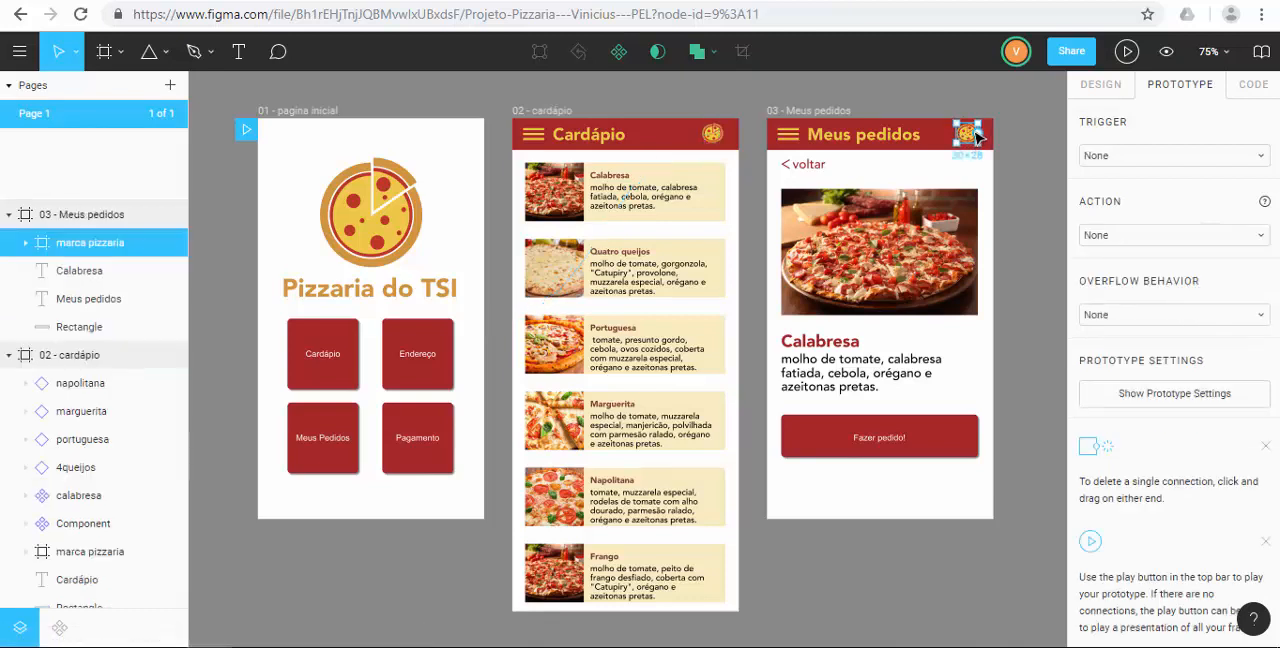
{"action": "left_click_drag", "start_coordinate": [978, 136], "coordinate": [459, 172]}
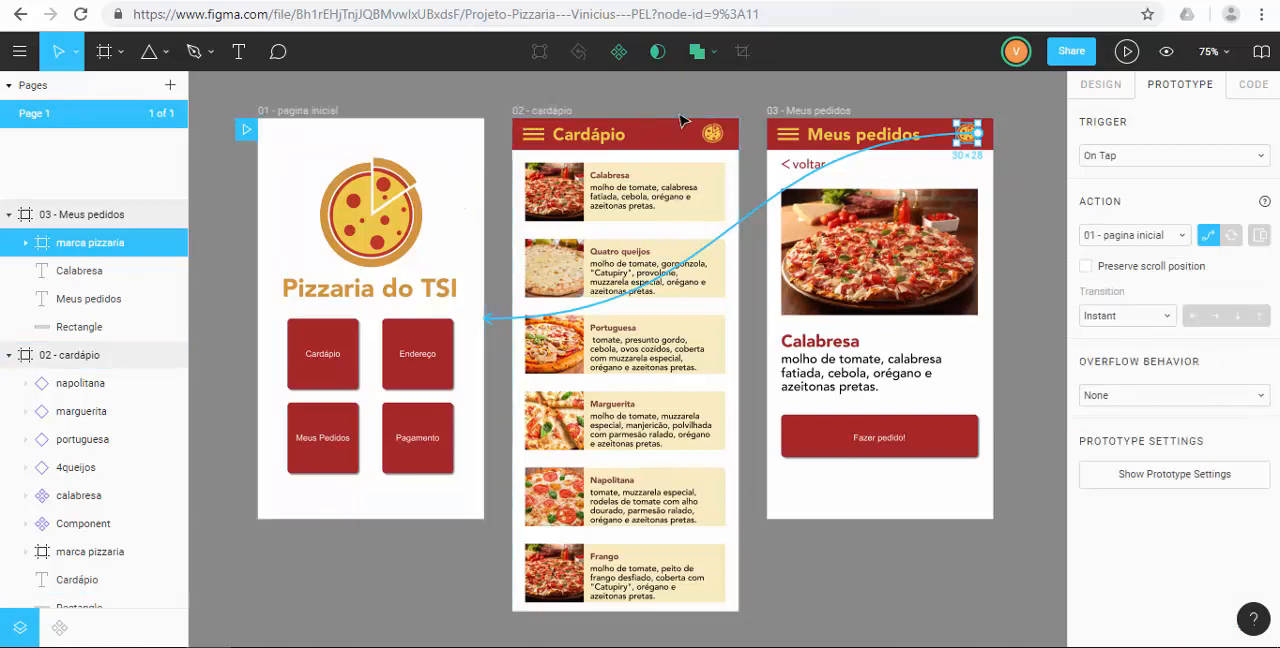
{"action": "left_click", "coordinate": [735, 108]}
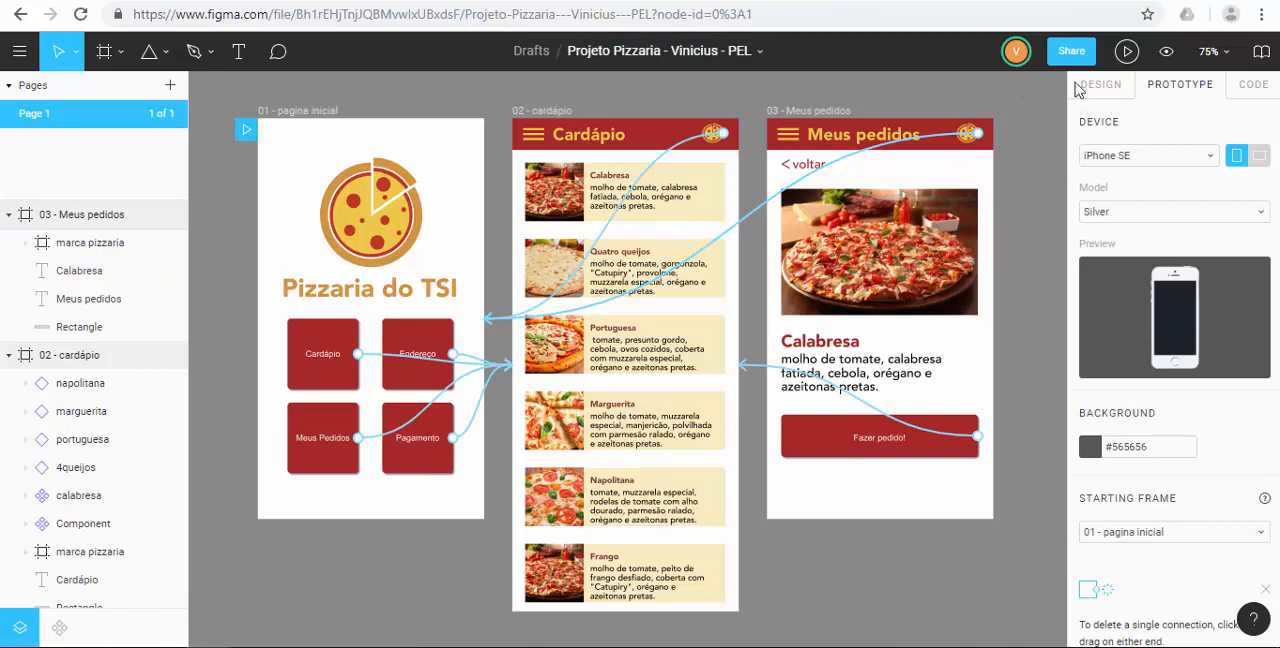
Present the prototype and test the Cardápio button and the header logo link back to the home page.
{"action": "left_click", "coordinate": [1125, 52]}
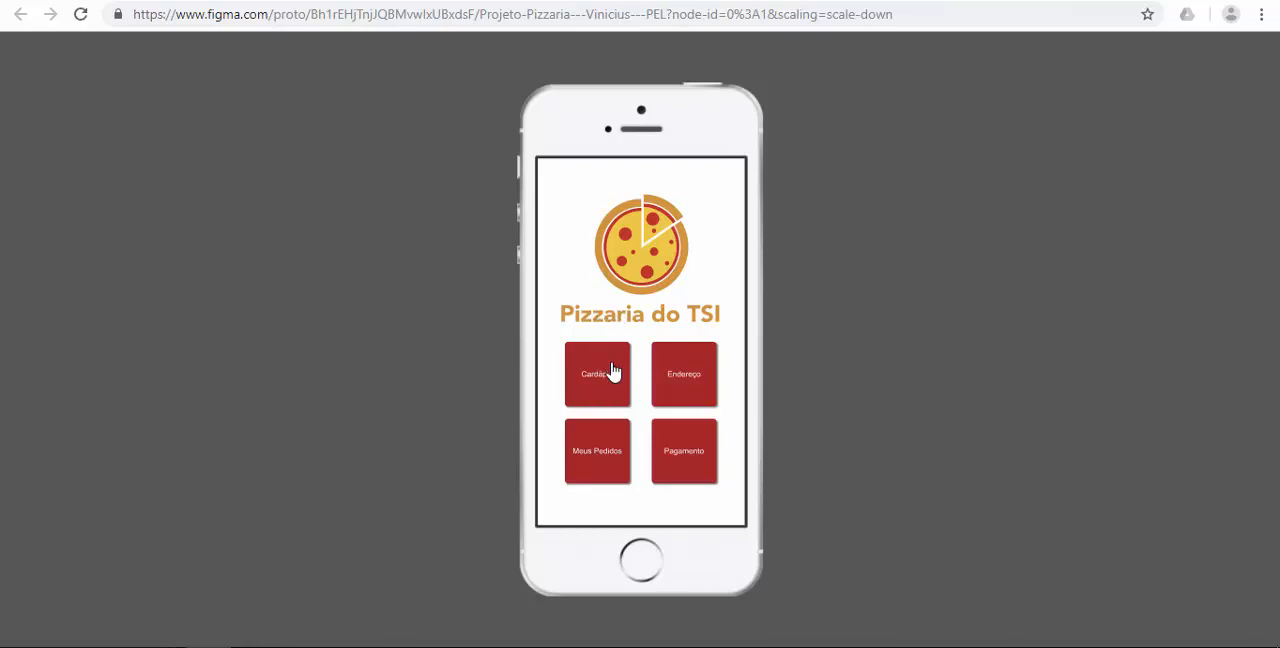
{"action": "left_click", "coordinate": [613, 372]}
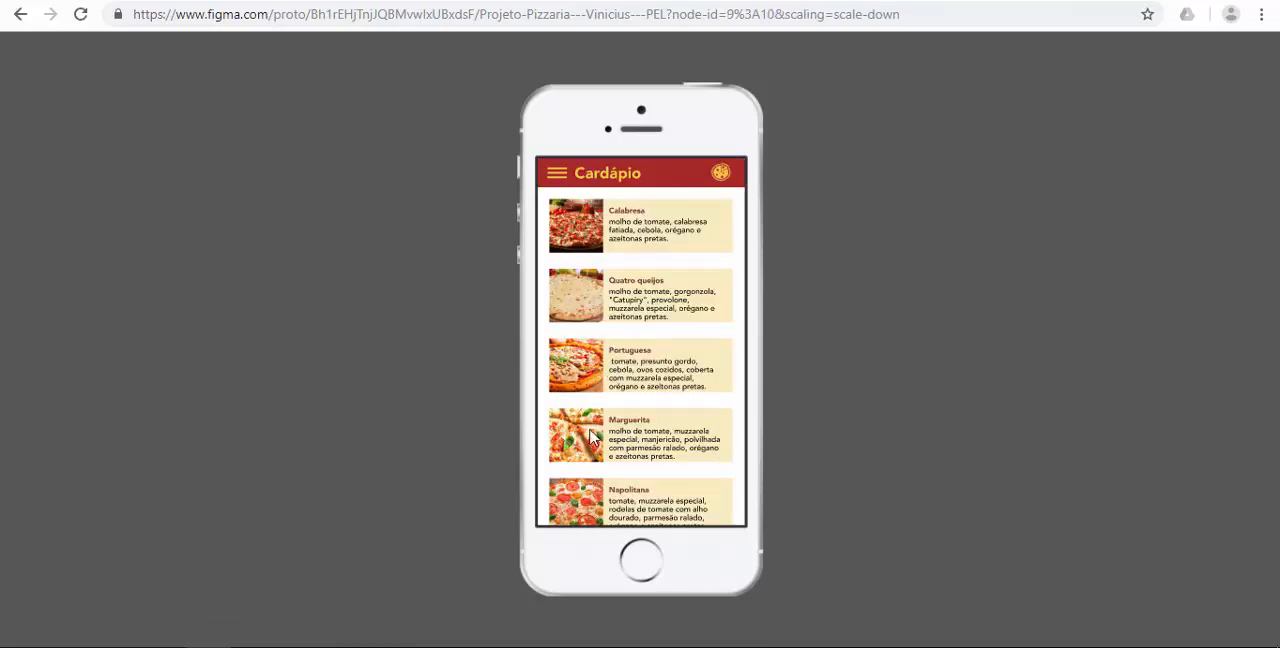
{"action": "left_click", "coordinate": [721, 181]}
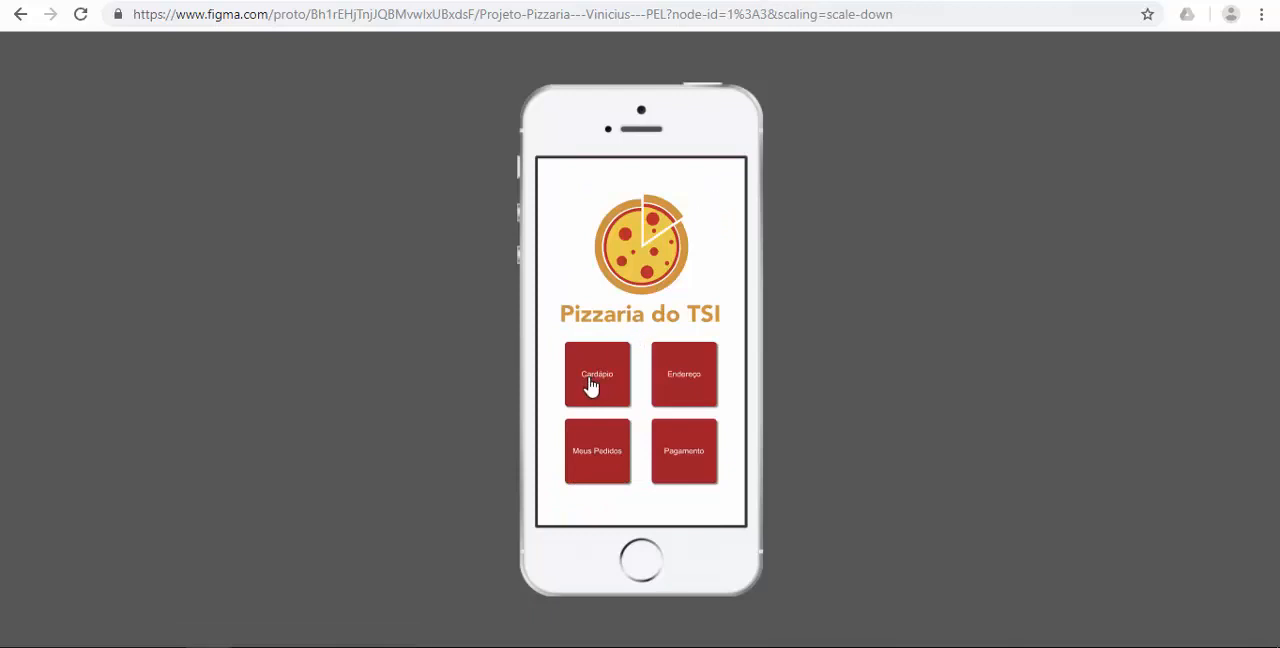
Return to the design file and connect the Calabresa item on 02 - cardápio to the 03 - Meus pedidos frame.
{"action": "left_click", "coordinate": [786, 1]}
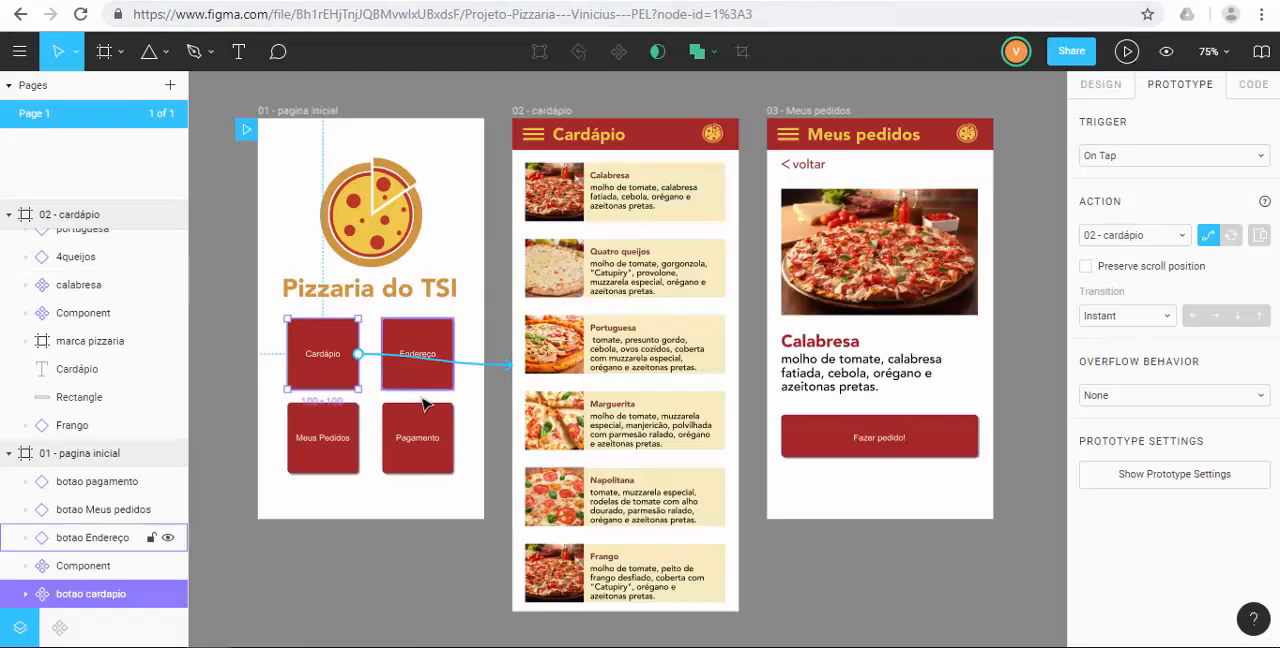
{"action": "left_click", "coordinate": [655, 201]}
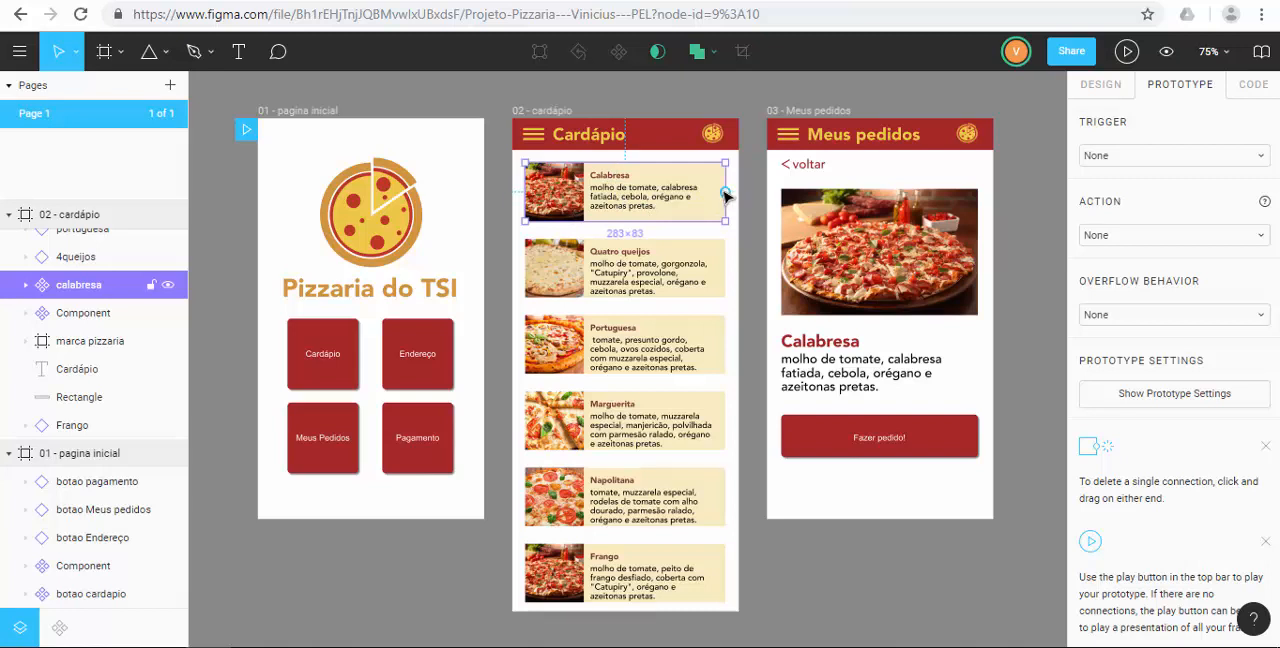
{"action": "left_click_drag", "start_coordinate": [726, 194], "coordinate": [778, 206]}
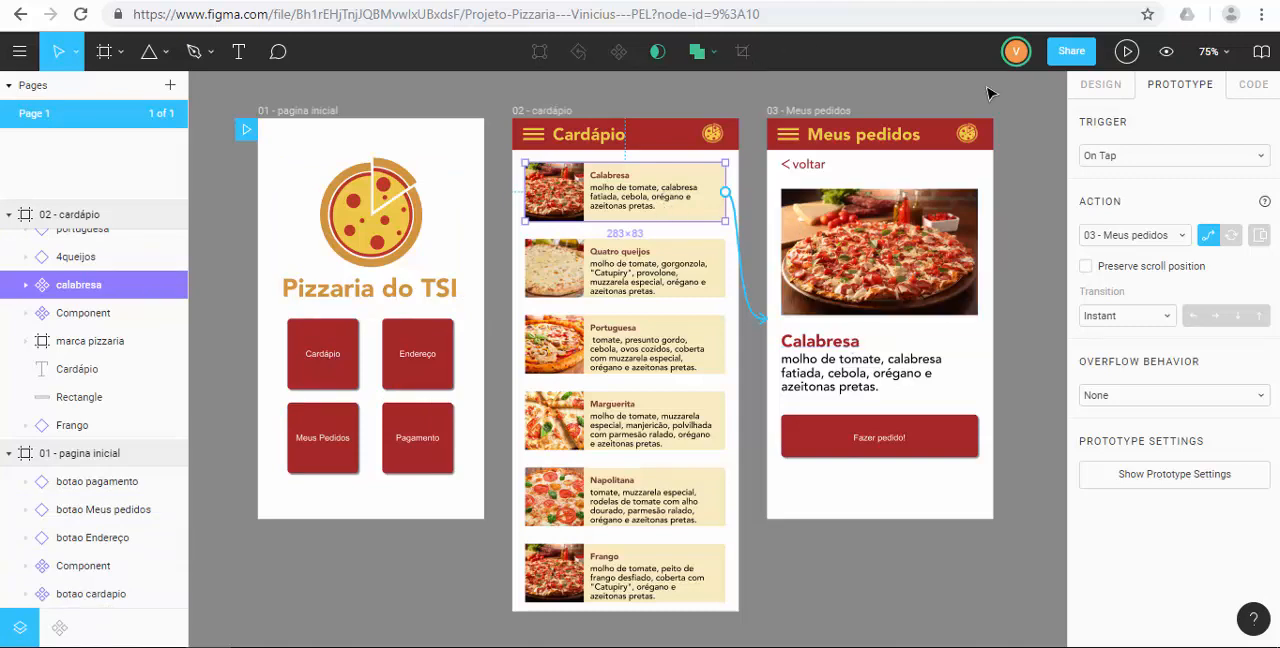
Present the prototype, test the path from the home page through Cardápio to the Calabresa item, and return to the design file.
{"action": "left_click", "coordinate": [1127, 53]}
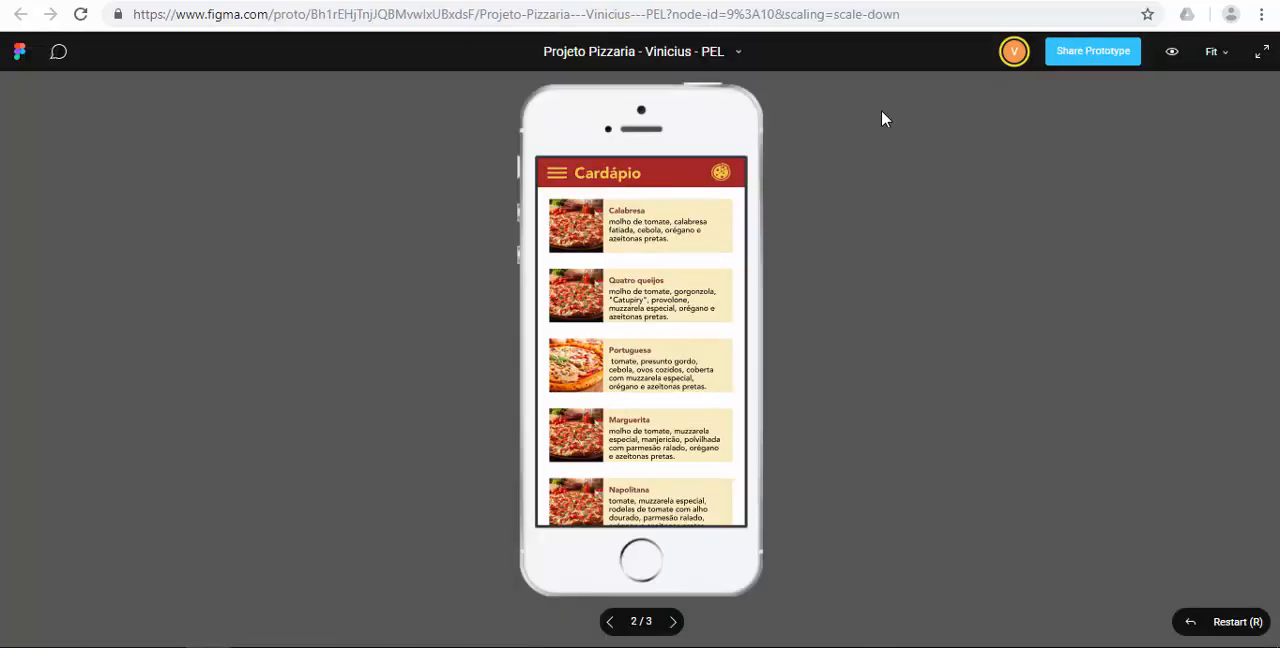
{"action": "left_click", "coordinate": [722, 173]}
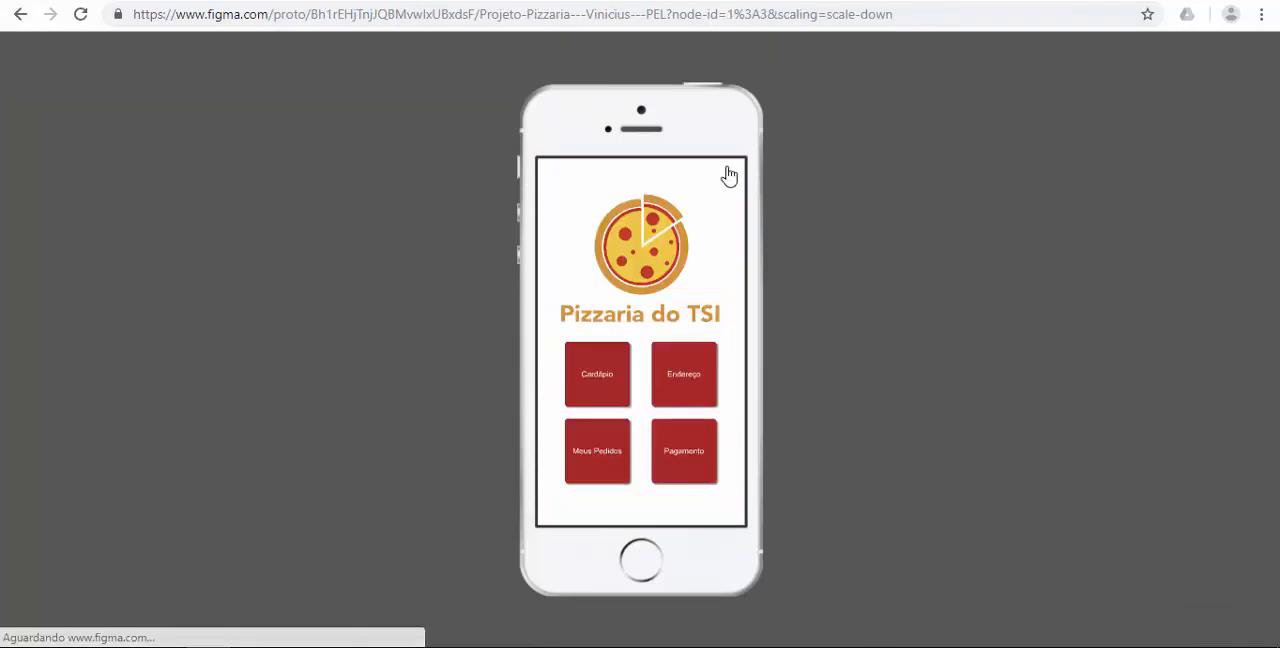
{"action": "left_click", "coordinate": [605, 373]}
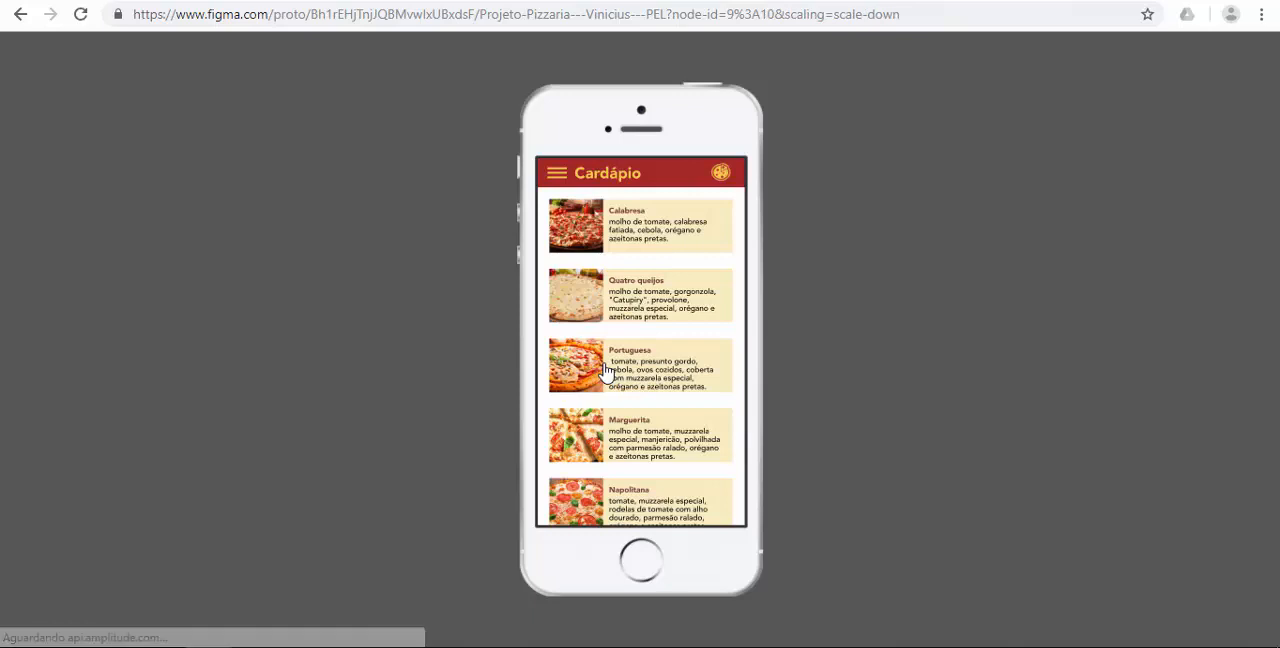
{"action": "left_click", "coordinate": [650, 231]}
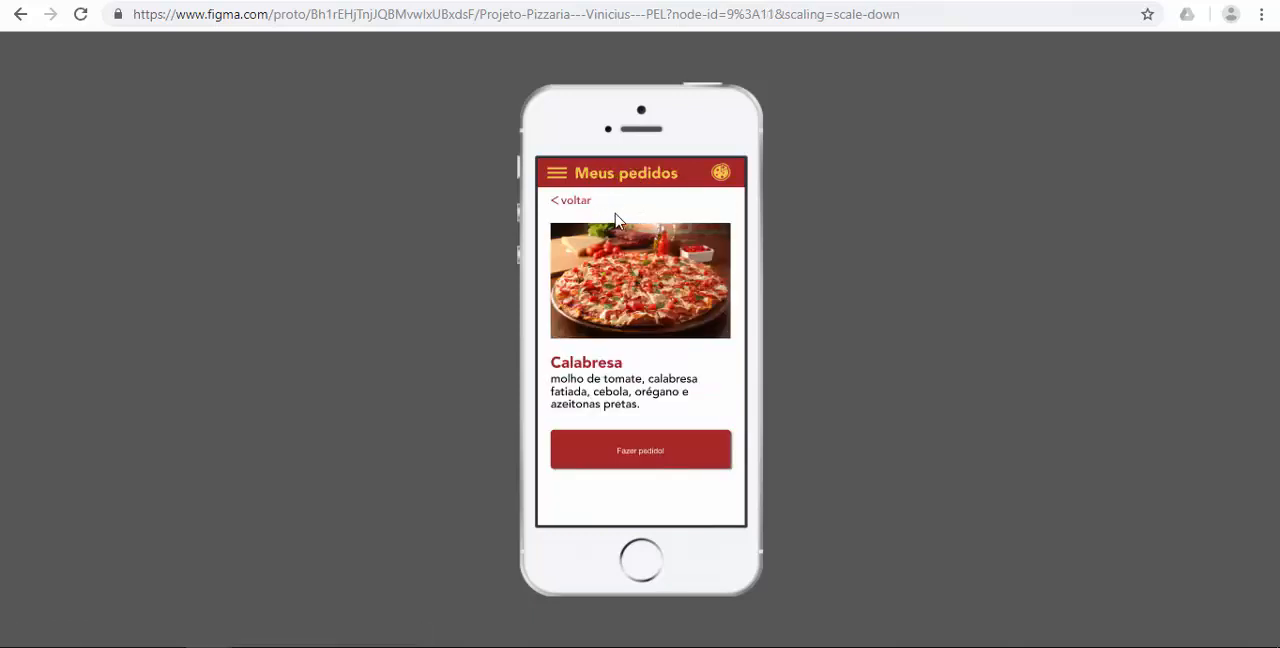
{"action": "key", "text": "ctrl+Tab"}
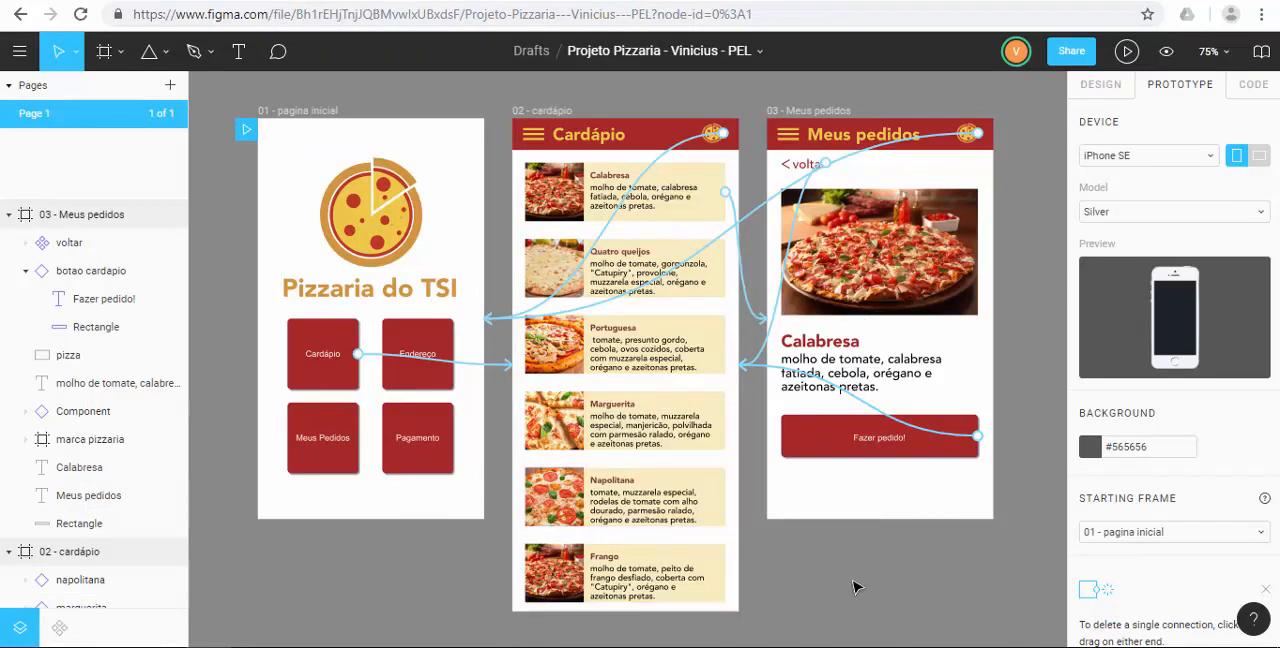
Present the prototype from the home page, open Calabresa through Cardápio, and test the voltar link.
{"action": "left_click", "coordinate": [1127, 51]}
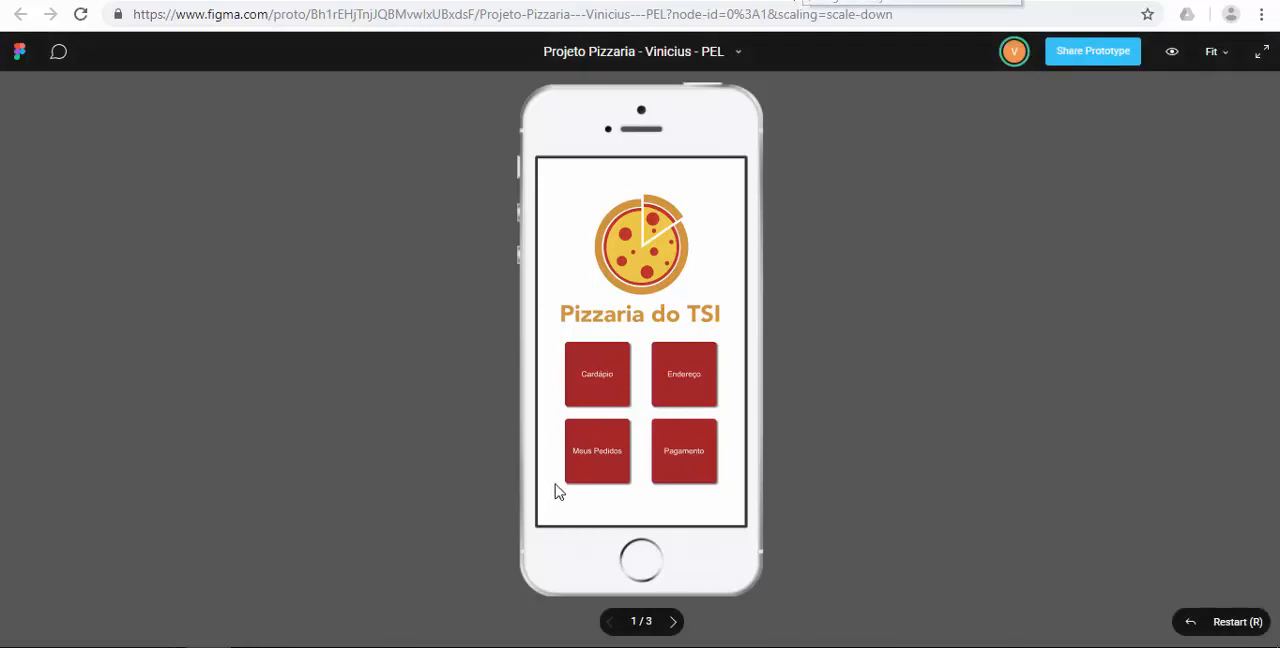
{"action": "left_click", "coordinate": [610, 392]}
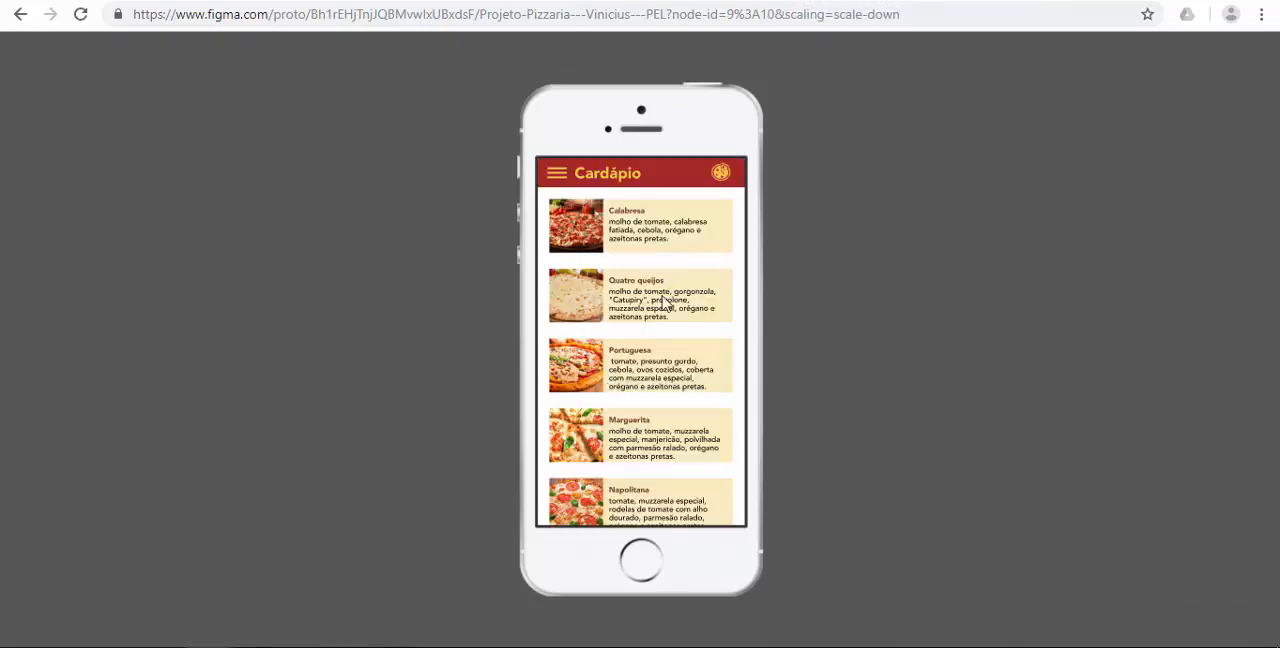
{"action": "left_click", "coordinate": [672, 218]}
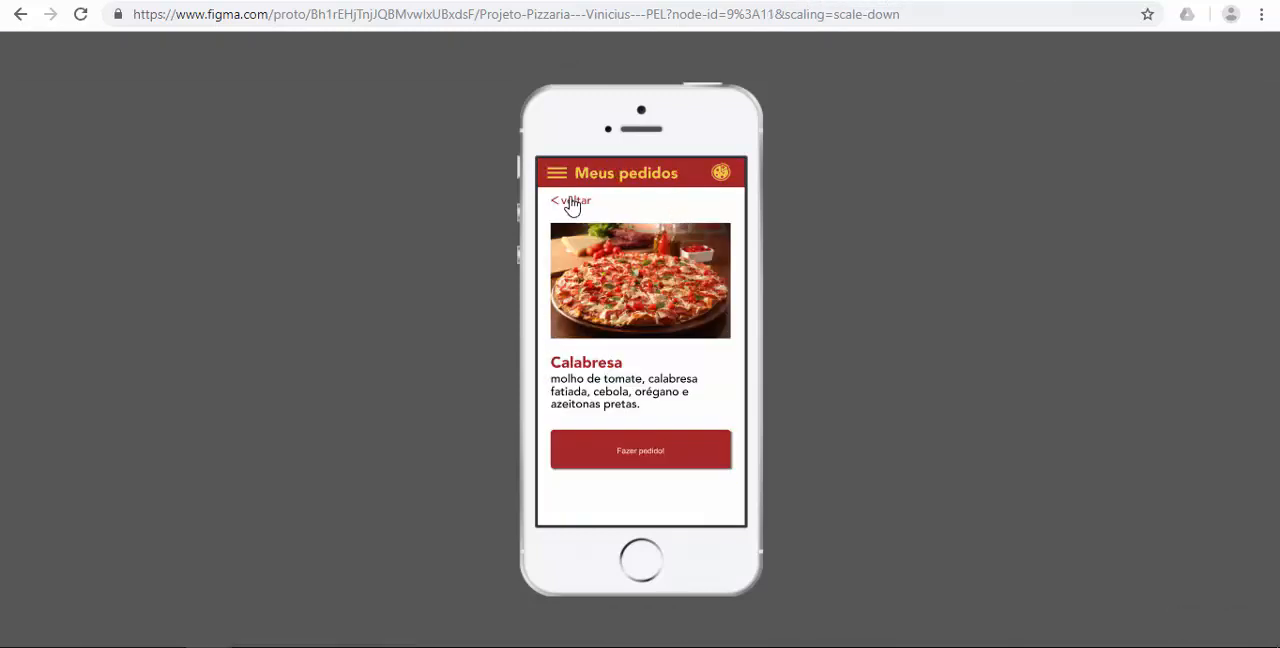
{"action": "left_click", "coordinate": [571, 203]}
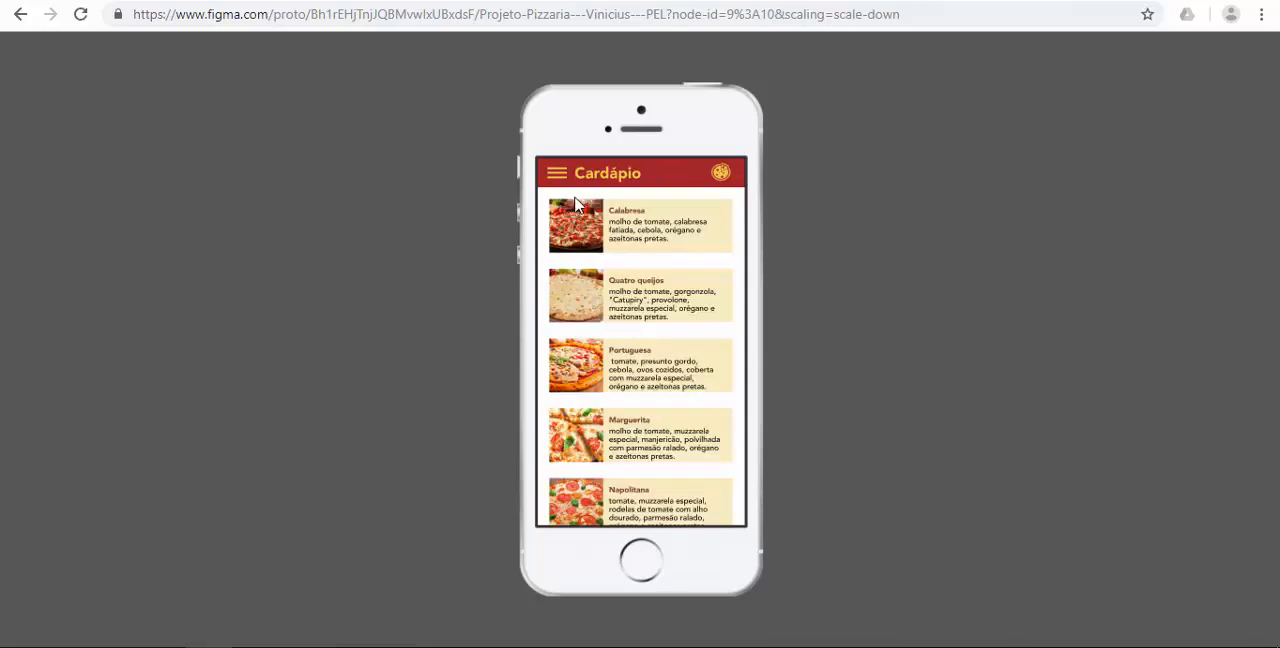
Test the header logo link, return to the design file and connect the home page's Meus Pedidos button to the 03 - Meus pedidos frame.
{"action": "left_click", "coordinate": [720, 174]}
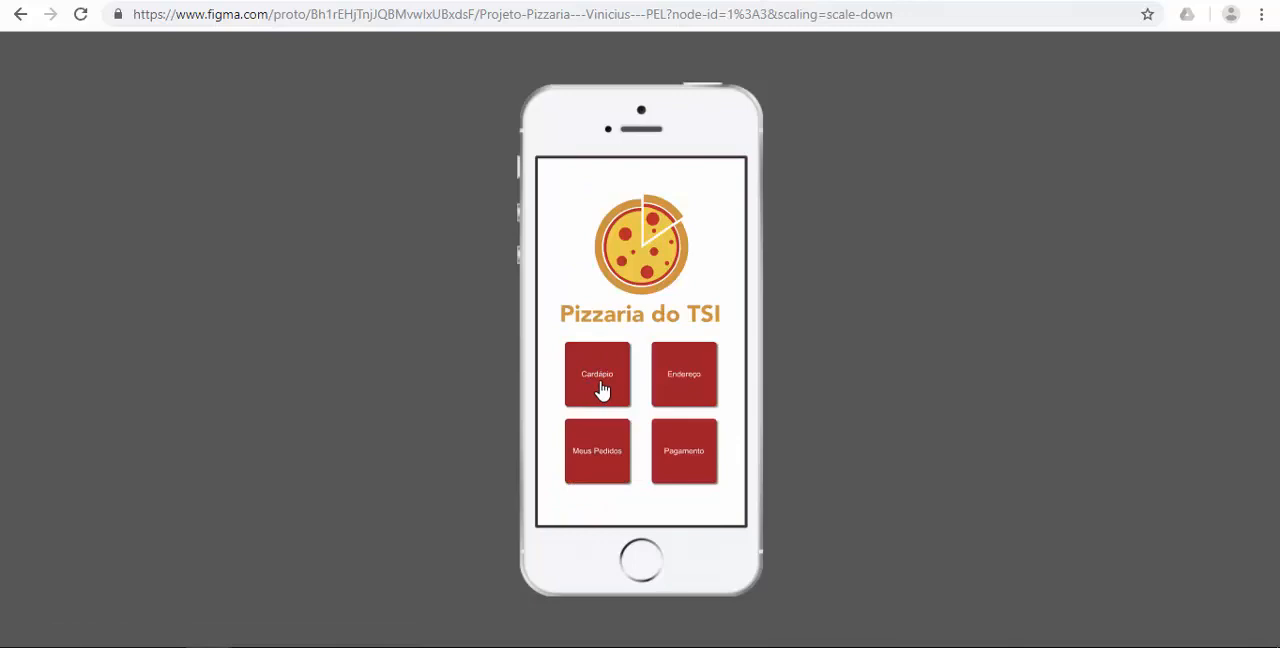
{"action": "left_click", "coordinate": [340, 1]}
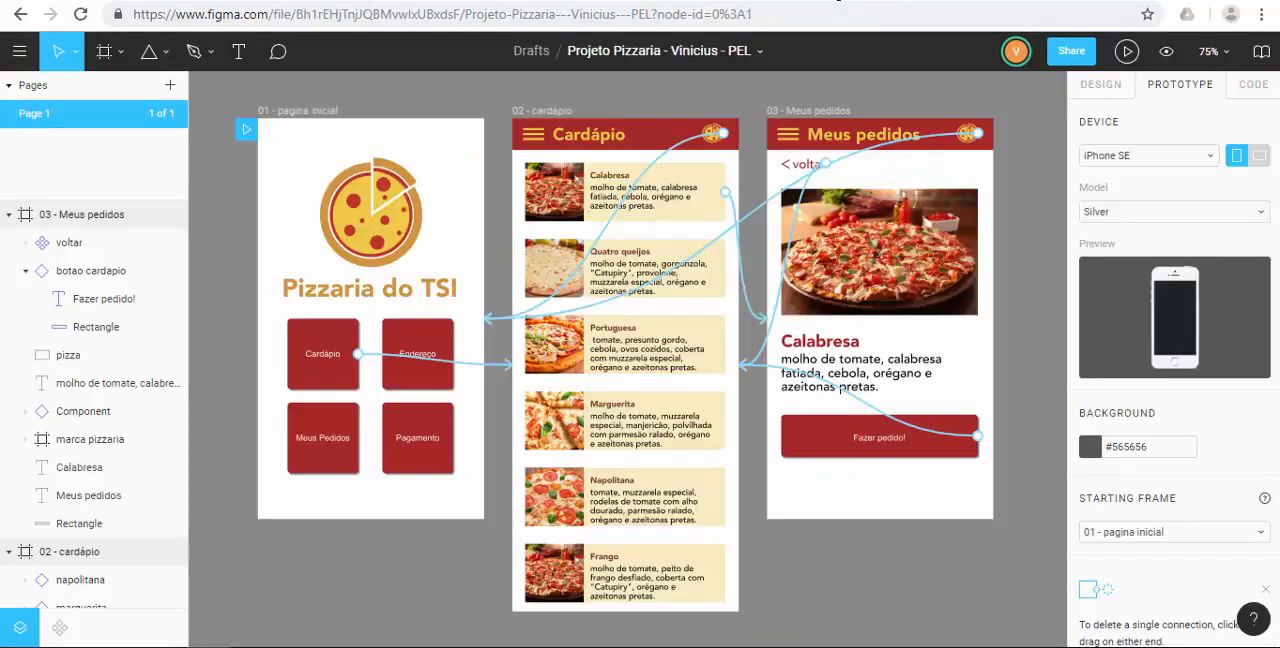
{"action": "left_click", "coordinate": [345, 438]}
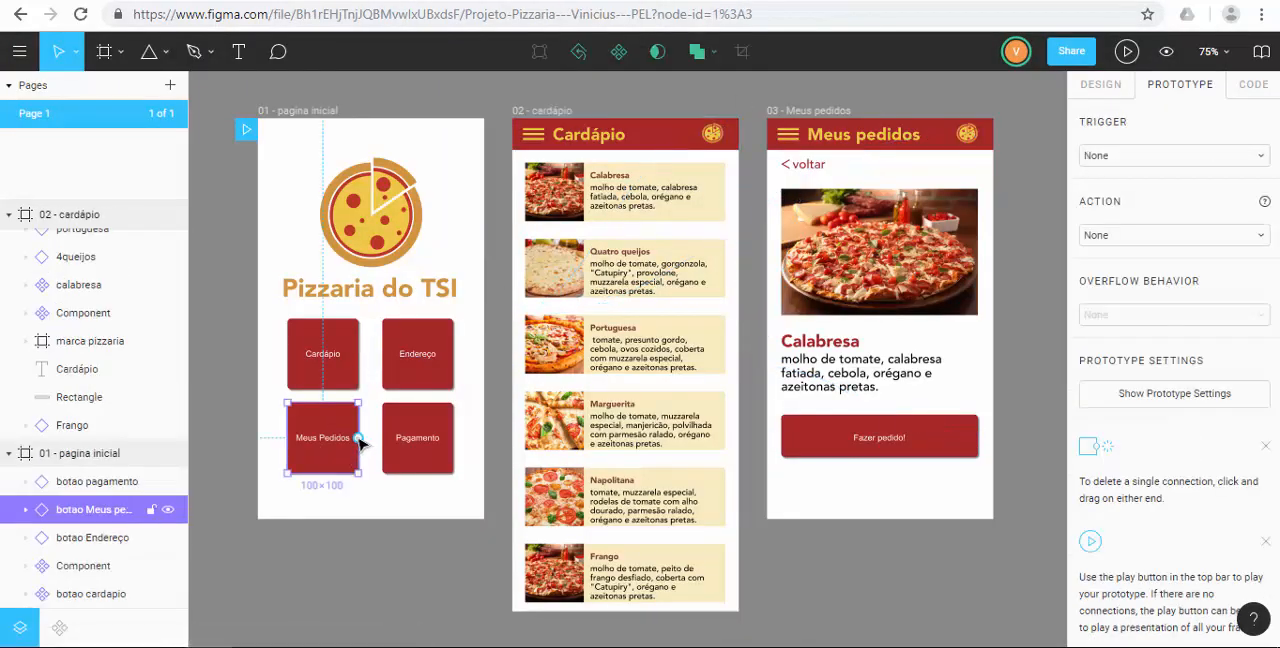
{"action": "left_click_drag", "start_coordinate": [360, 440], "coordinate": [772, 265]}
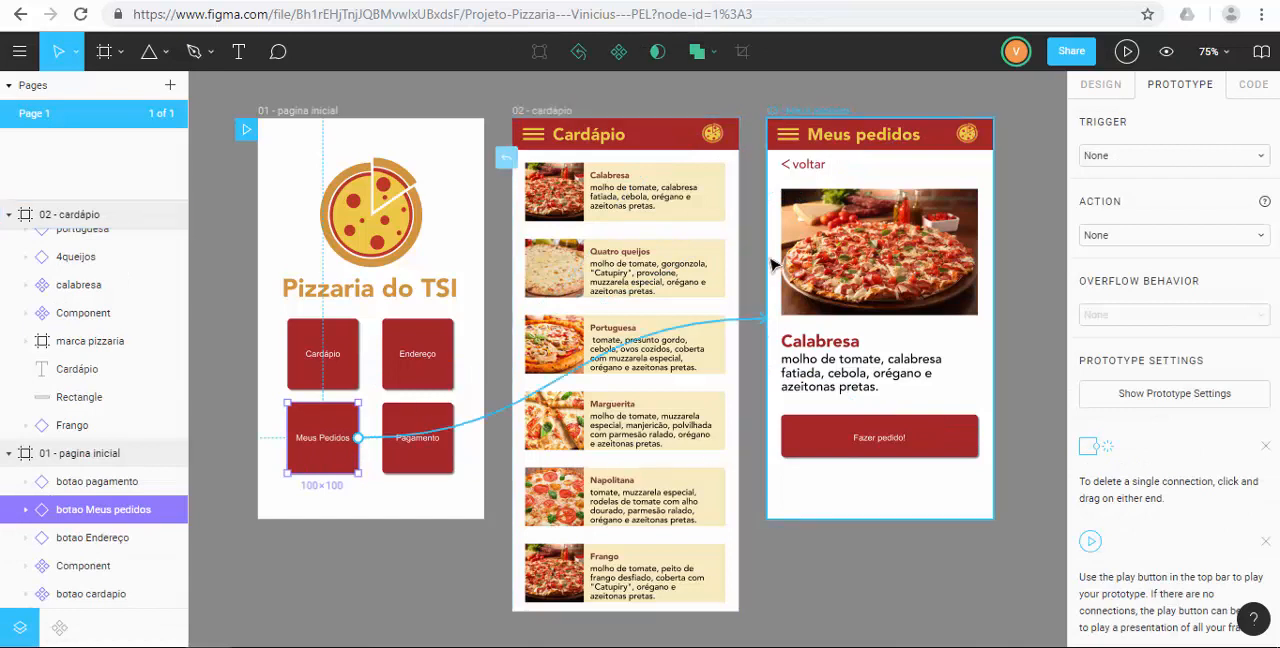
{"action": "left_click", "coordinate": [393, 550]}
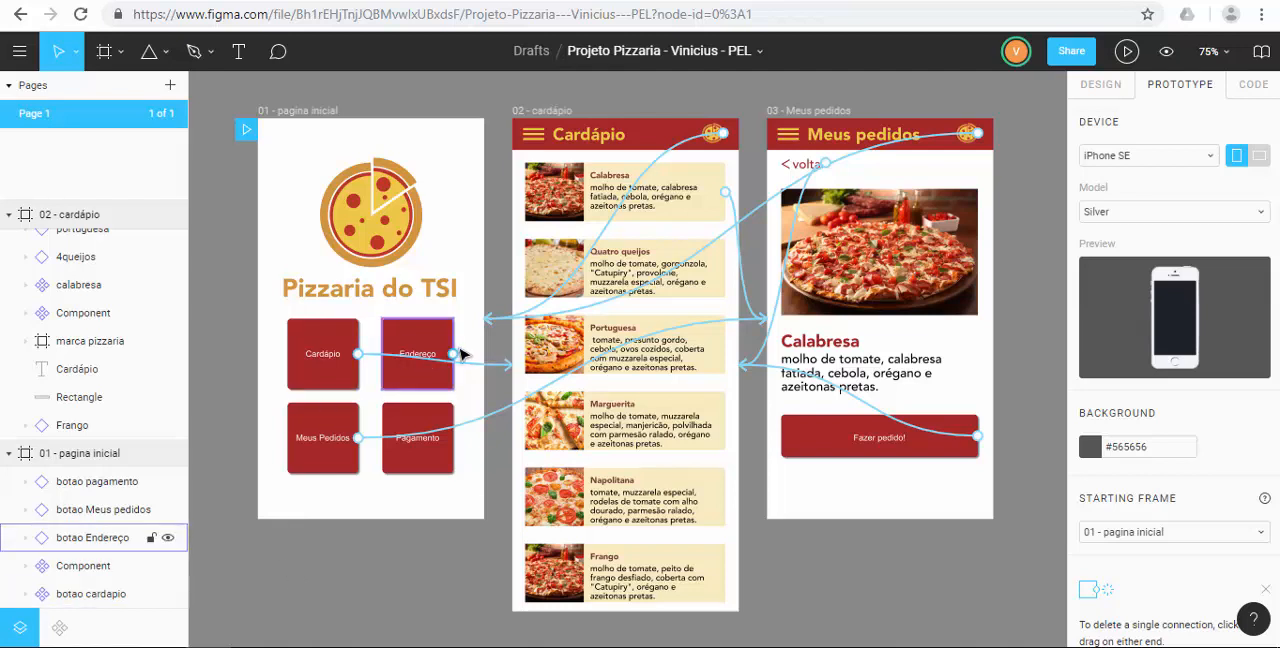
Examine the available trigger options for the Cardápio button's connection to the 02 - cardápio frame.
{"action": "left_click", "coordinate": [485, 369]}
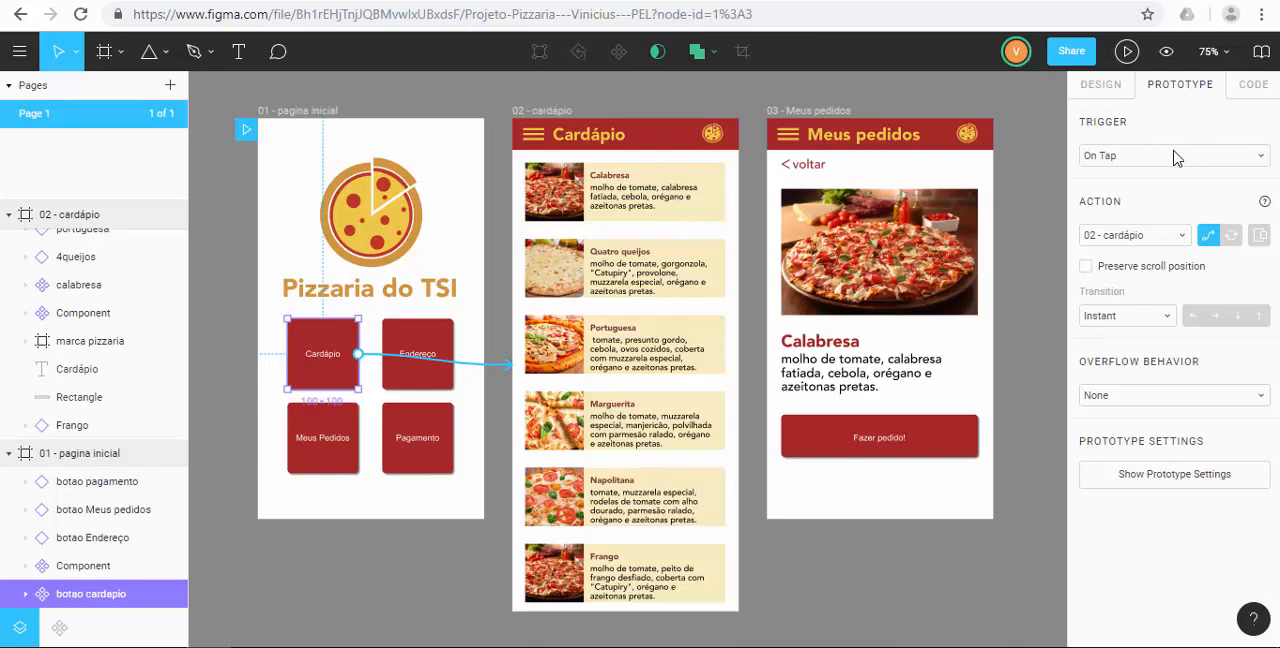
{"action": "left_click", "coordinate": [1112, 158]}
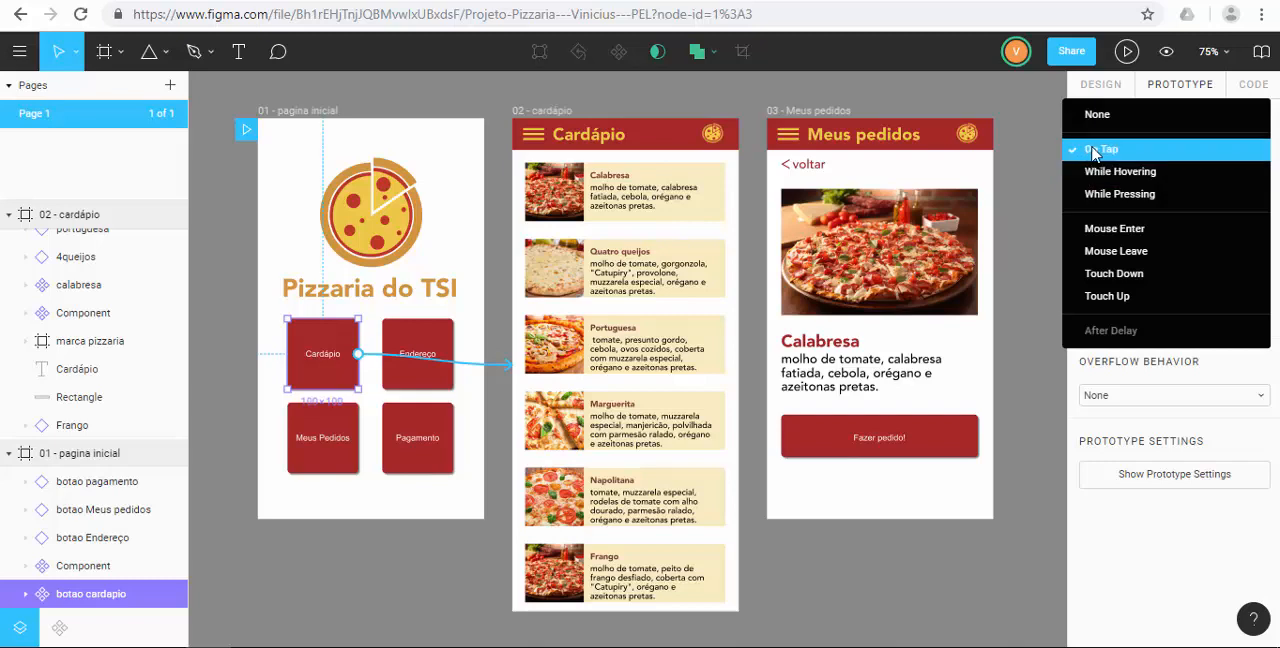
{"action": "left_click", "coordinate": [1050, 152]}
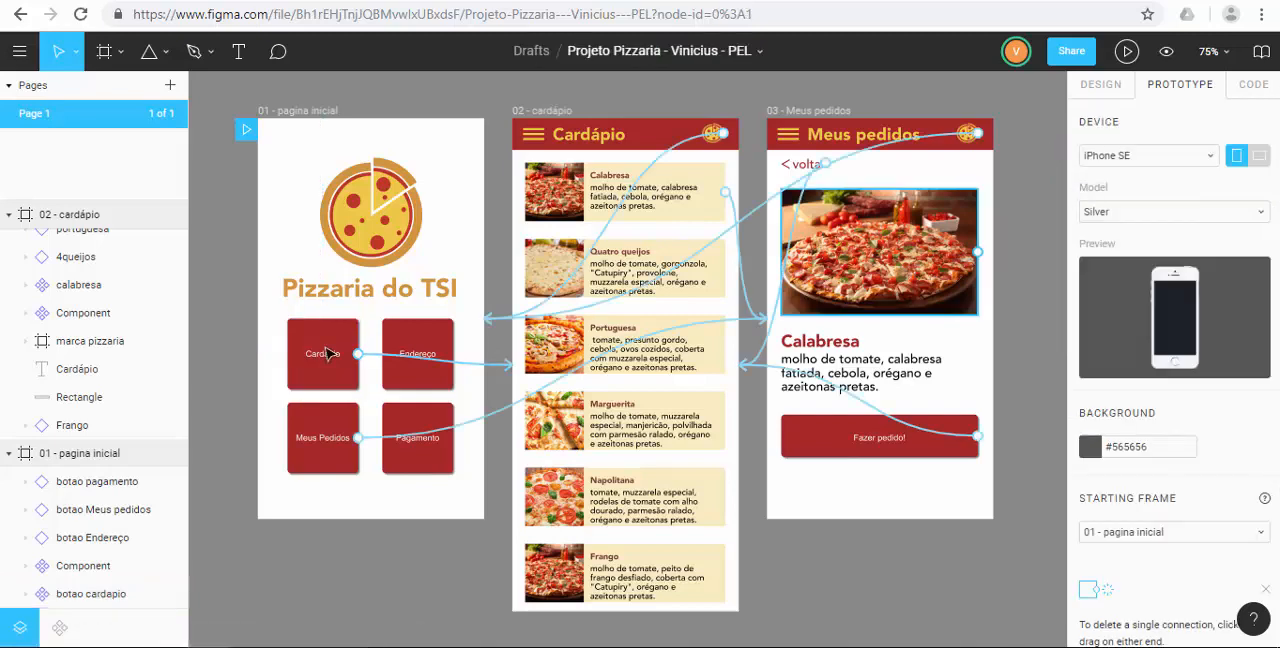
Set the Cardápio connection's transition to Dissolve and test it from the home page in presentation mode.
{"action": "left_click", "coordinate": [481, 366]}
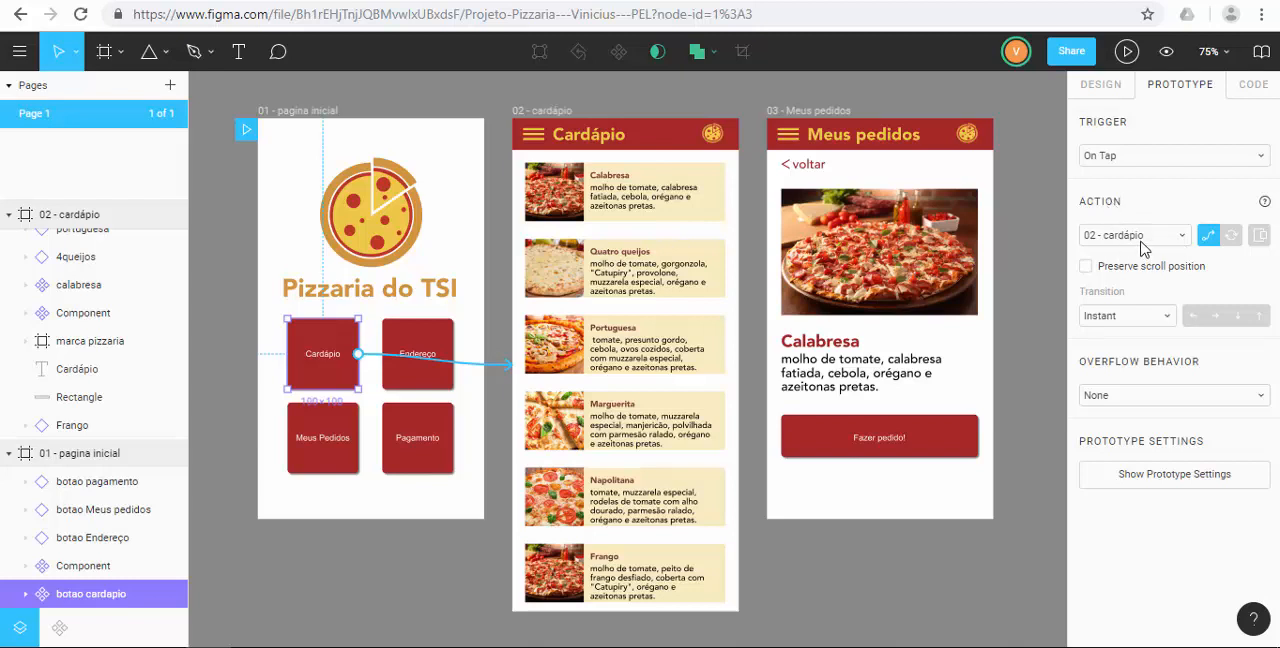
{"action": "left_click", "coordinate": [1110, 320]}
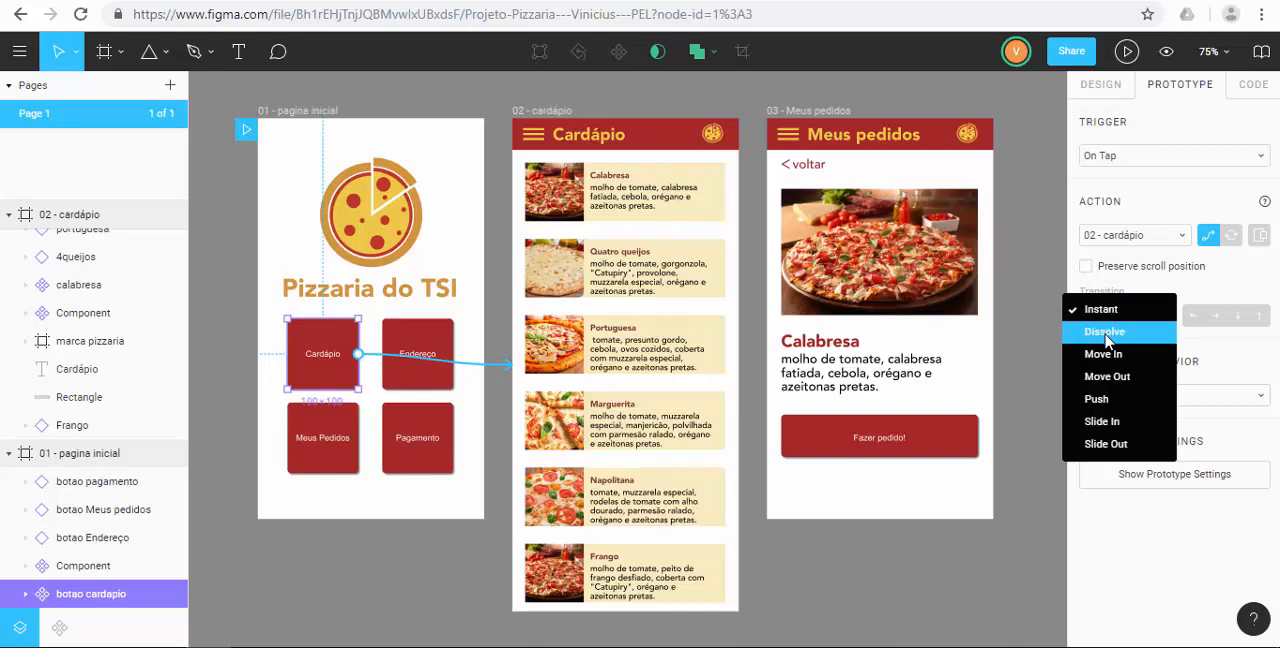
{"action": "left_click", "coordinate": [1105, 332]}
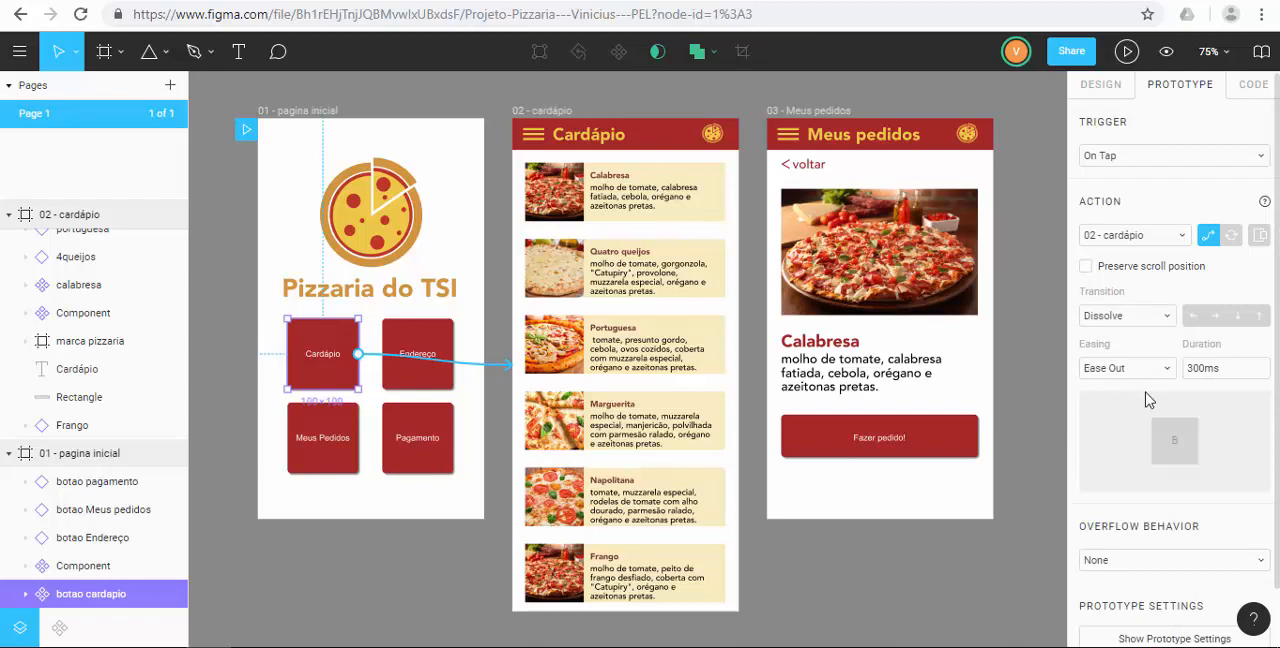
{"action": "left_click", "coordinate": [1127, 51]}
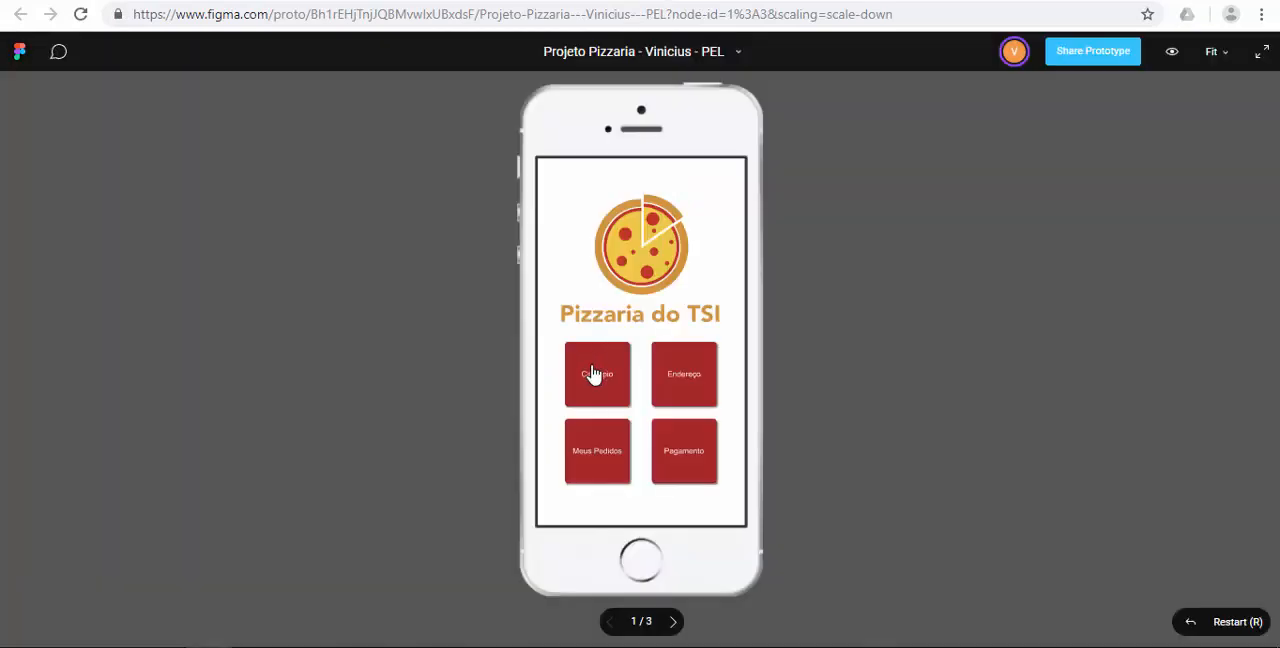
{"action": "left_click", "coordinate": [593, 374]}
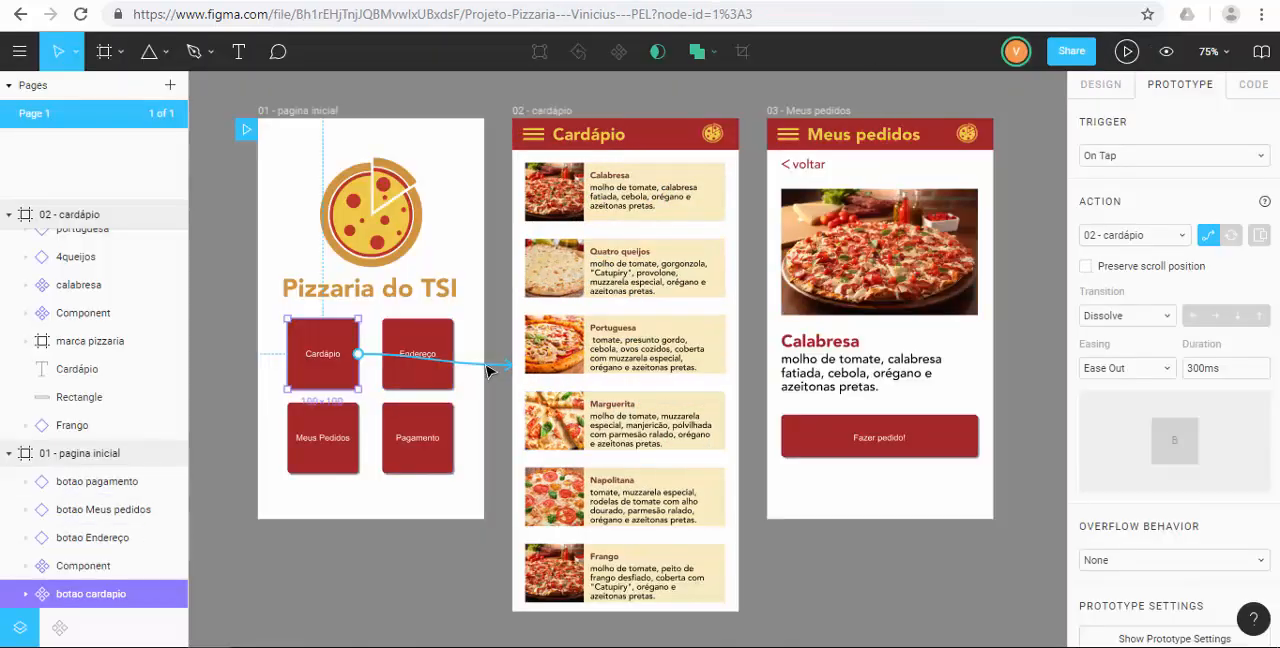
Change the Cardápio connection's transition to Push, try the rightward direction and set the direction back to left.
{"action": "left_click", "coordinate": [1163, 320]}
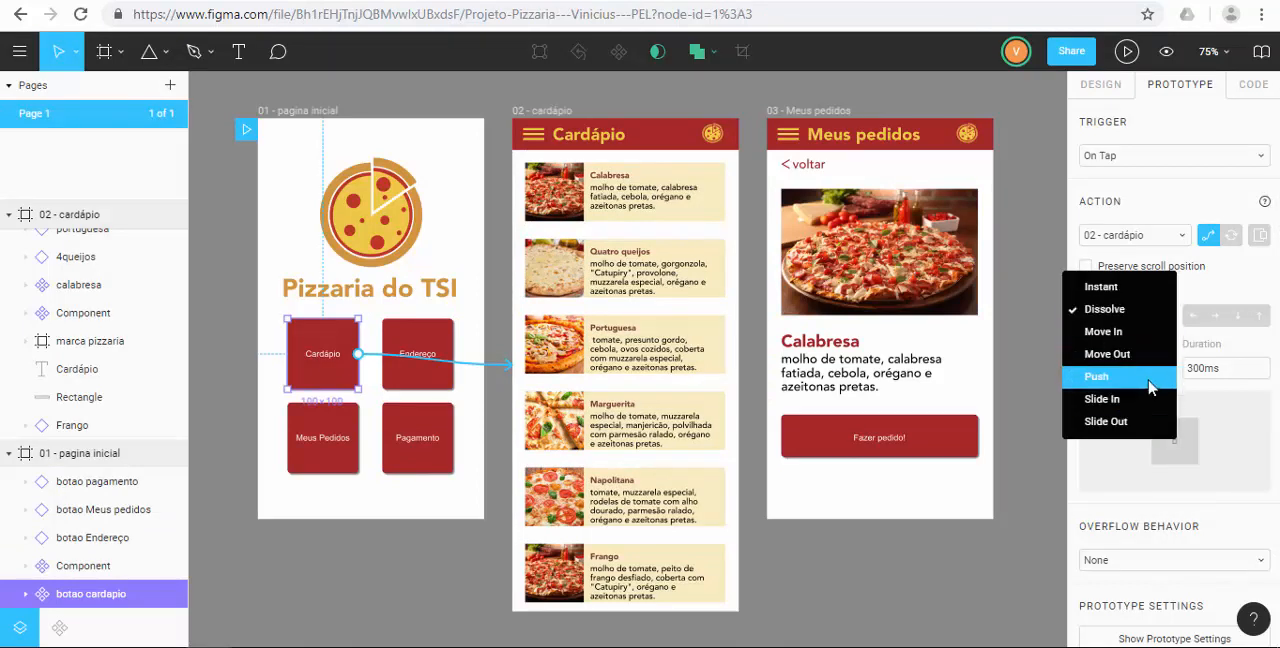
{"action": "left_click", "coordinate": [1150, 388]}
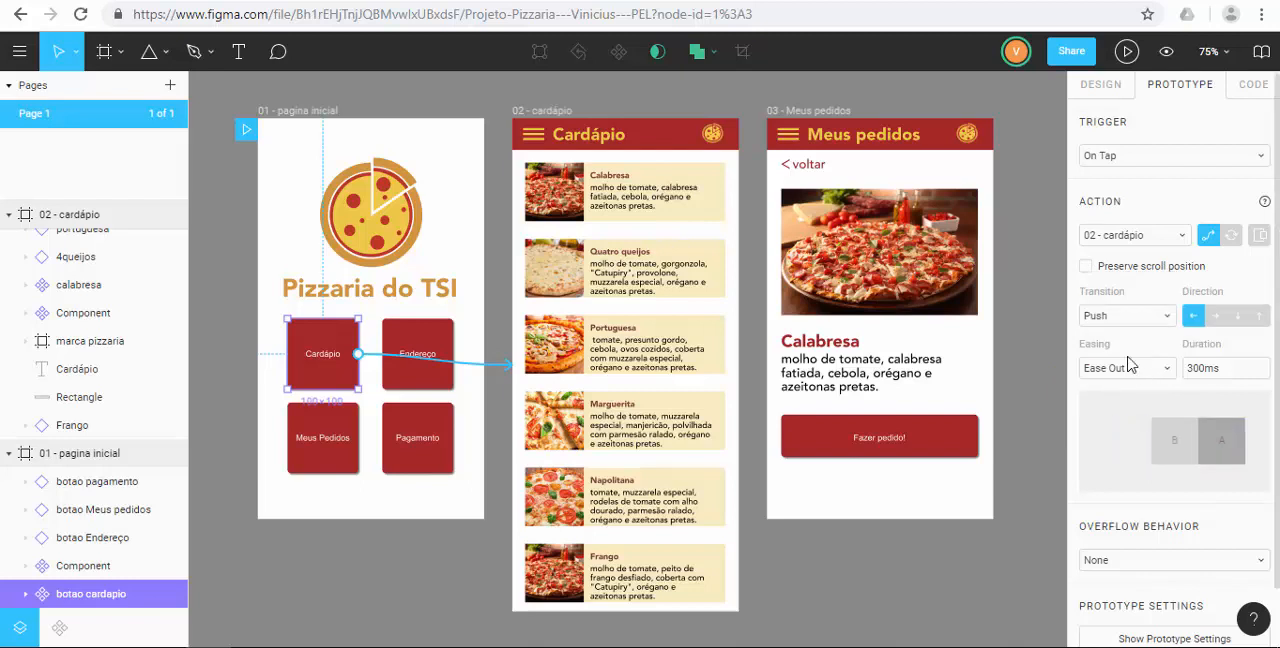
{"action": "mouse_move", "coordinate": [1126, 440]}
{"action": "left_click", "coordinate": [1216, 318]}
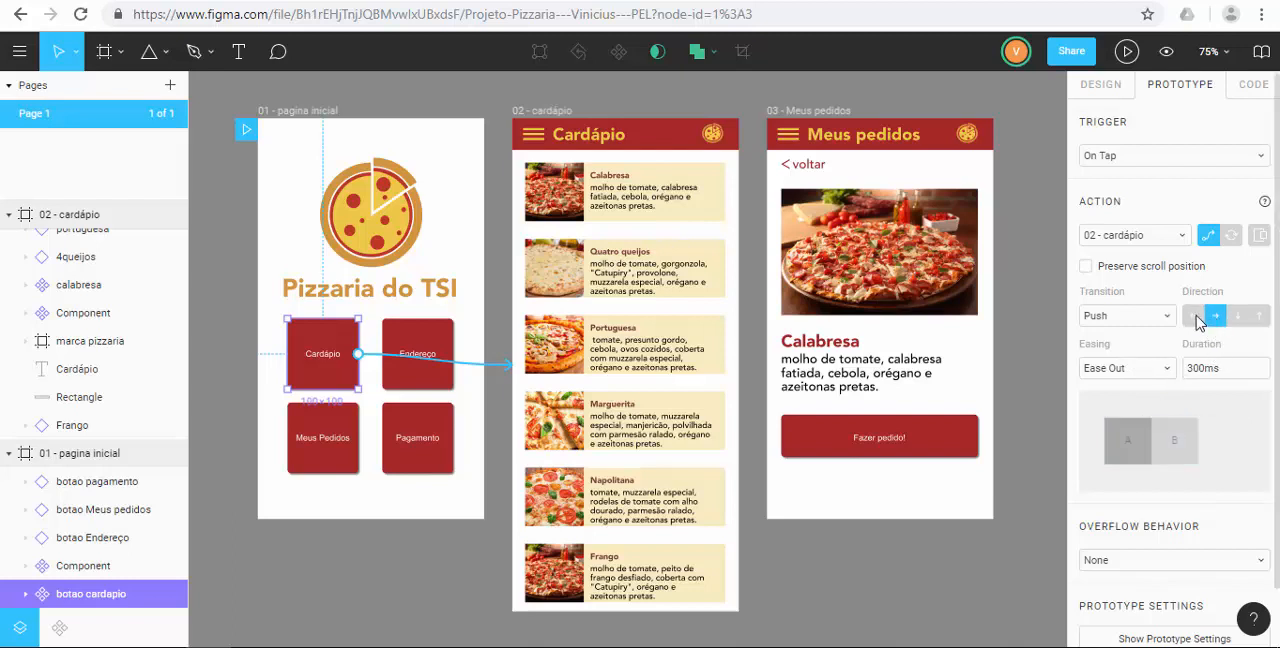
{"action": "left_click", "coordinate": [1193, 318]}
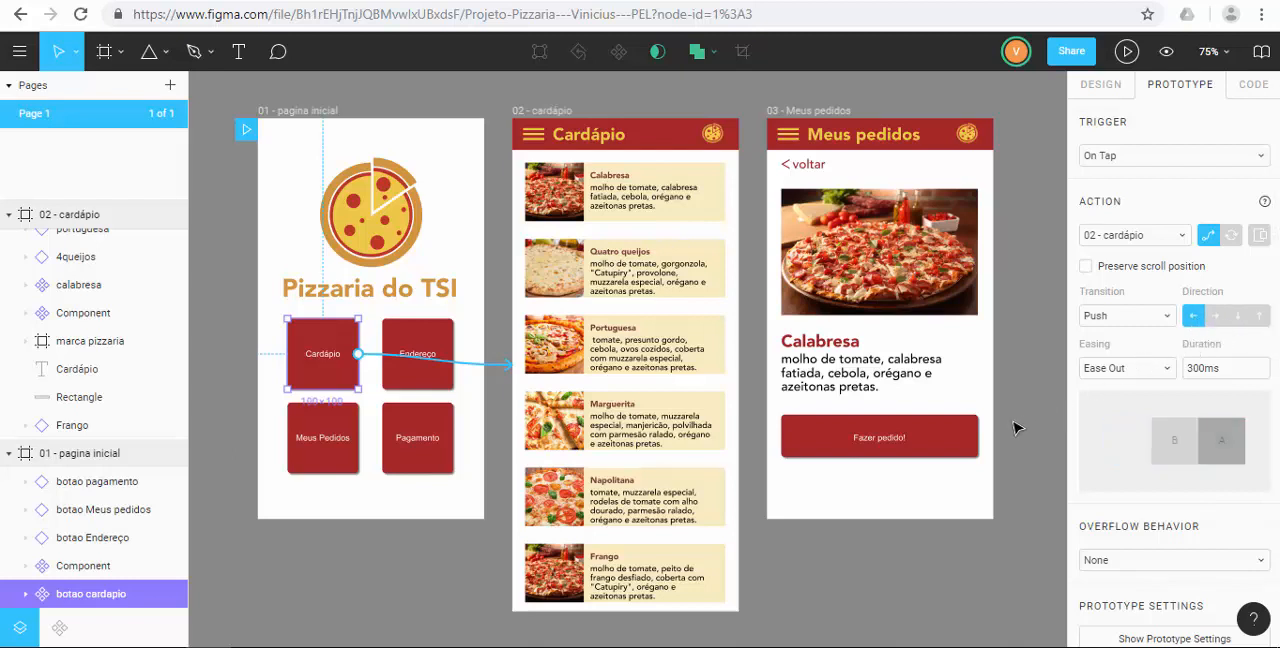
Present the prototype, test the Cardápio button's Push transition and return to the design file.
{"action": "left_click", "coordinate": [1126, 51]}
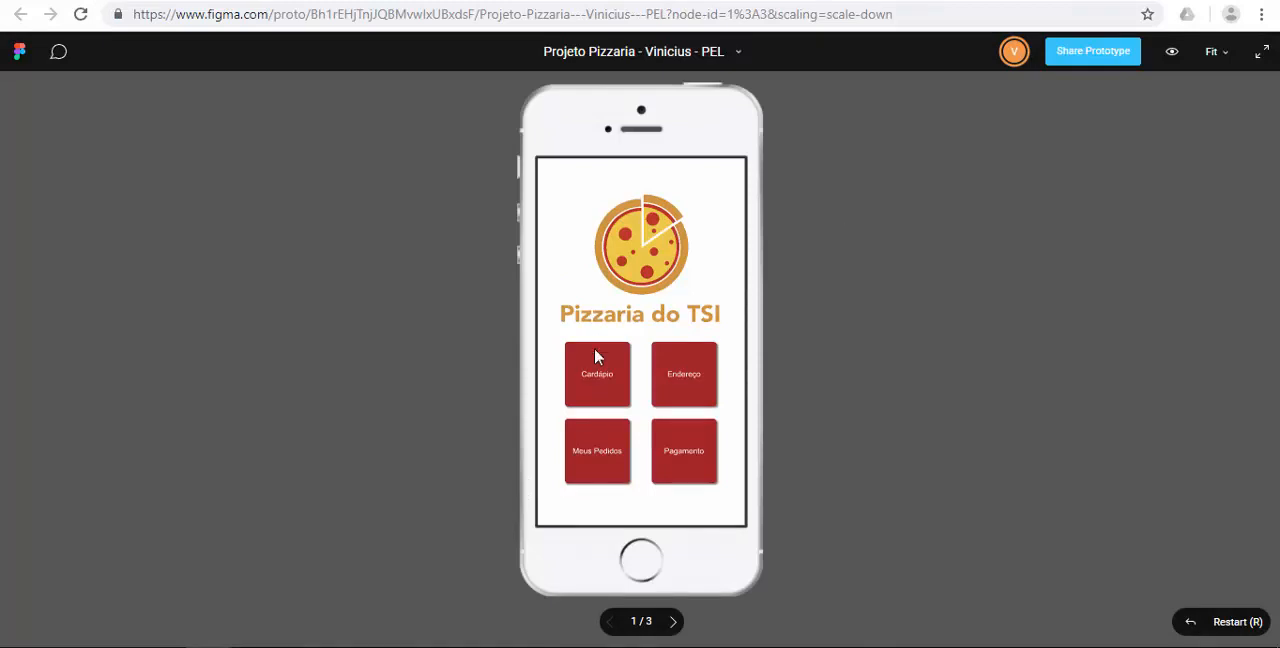
{"action": "left_click", "coordinate": [594, 372]}
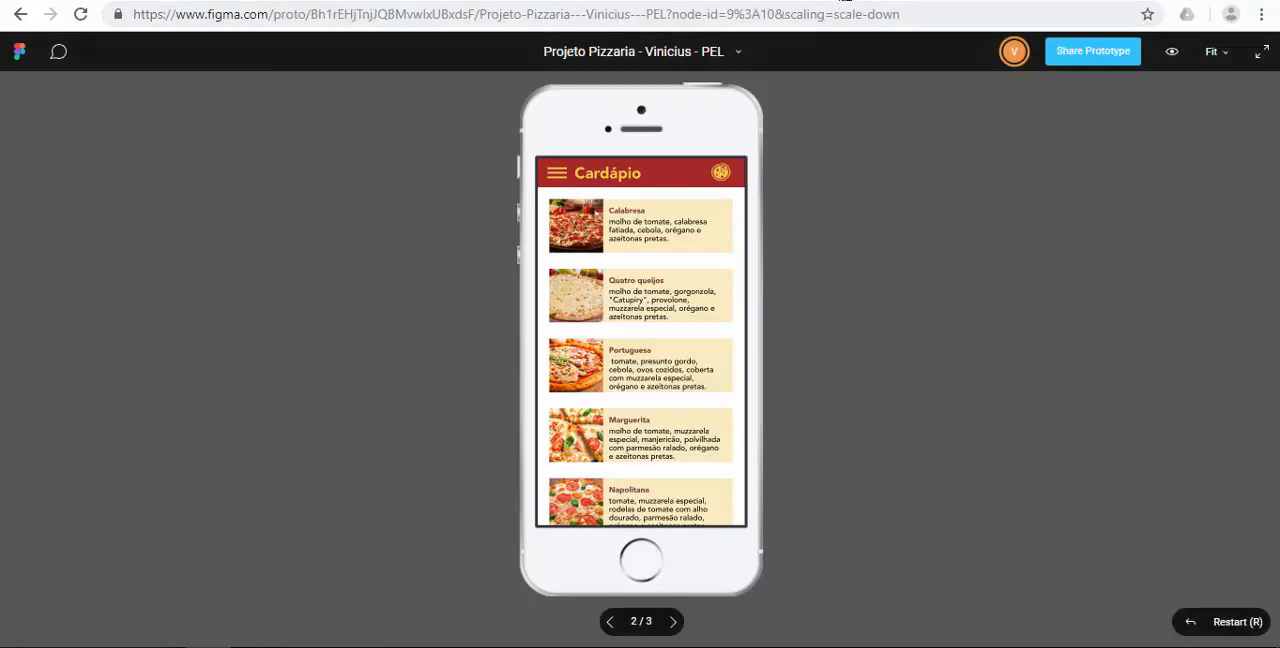
{"action": "left_click", "coordinate": [845, 2]}
Set the transition of the Calabresa item's connection to the 03 - Meus pedidos frame to Push.
{"action": "left_click", "coordinate": [668, 212]}
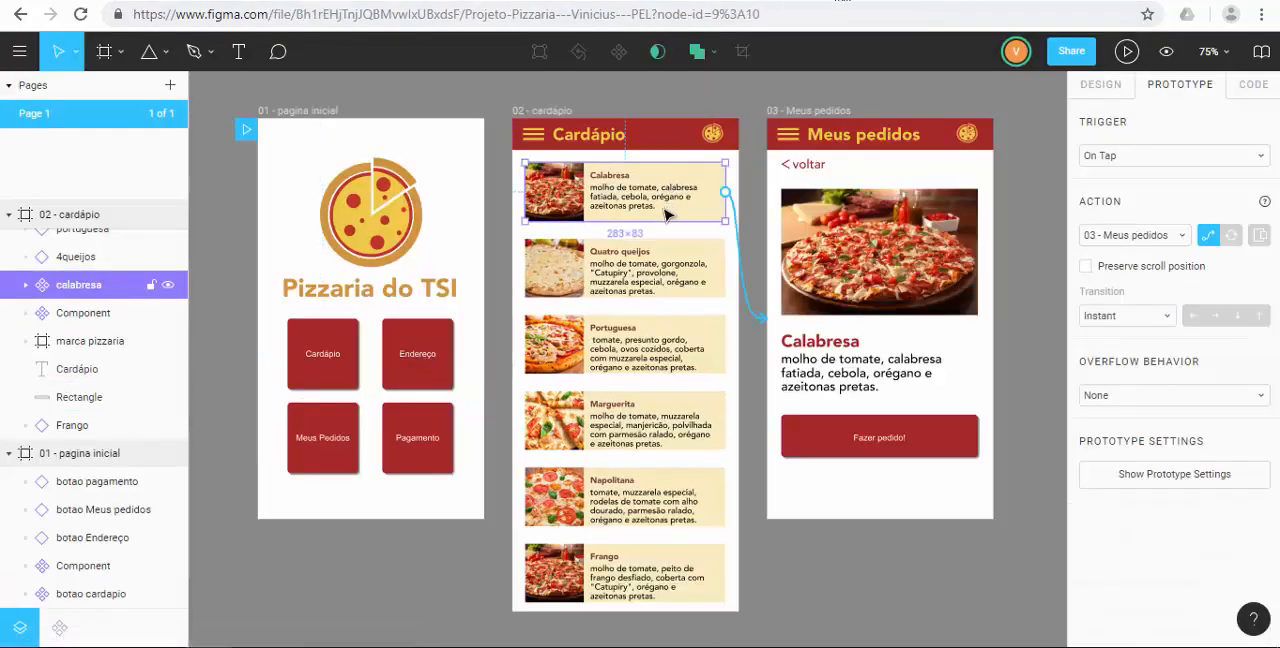
{"action": "left_click", "coordinate": [1134, 317]}
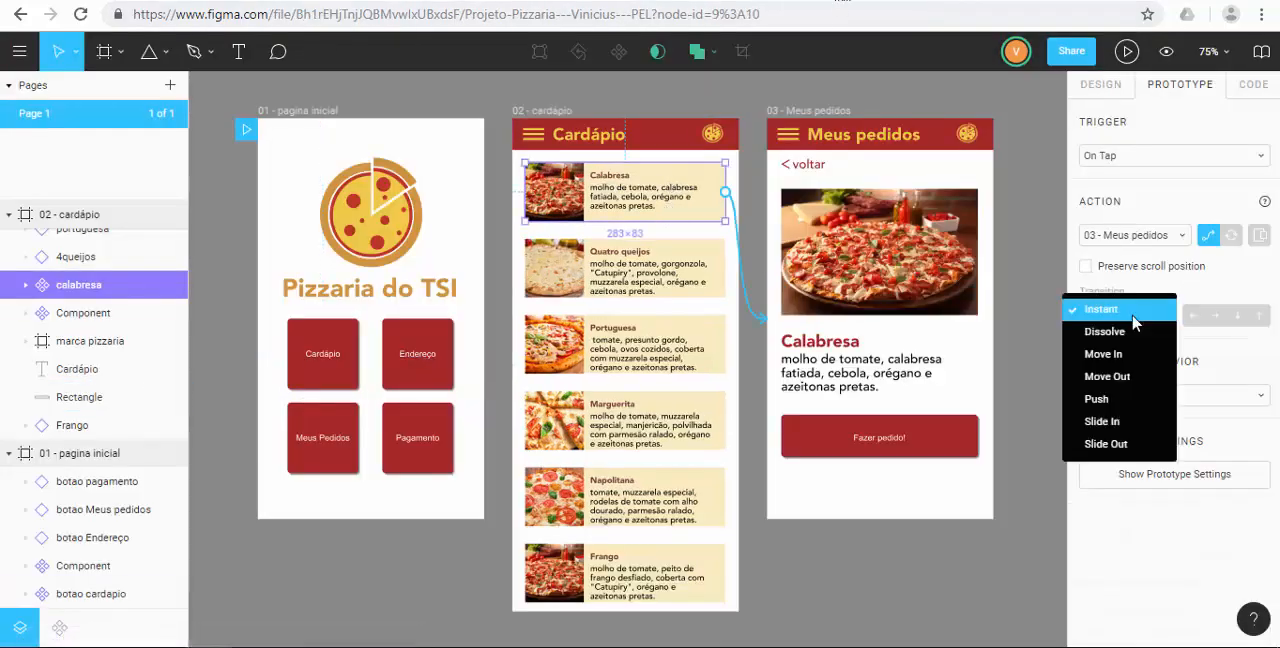
{"action": "left_click", "coordinate": [1106, 400]}
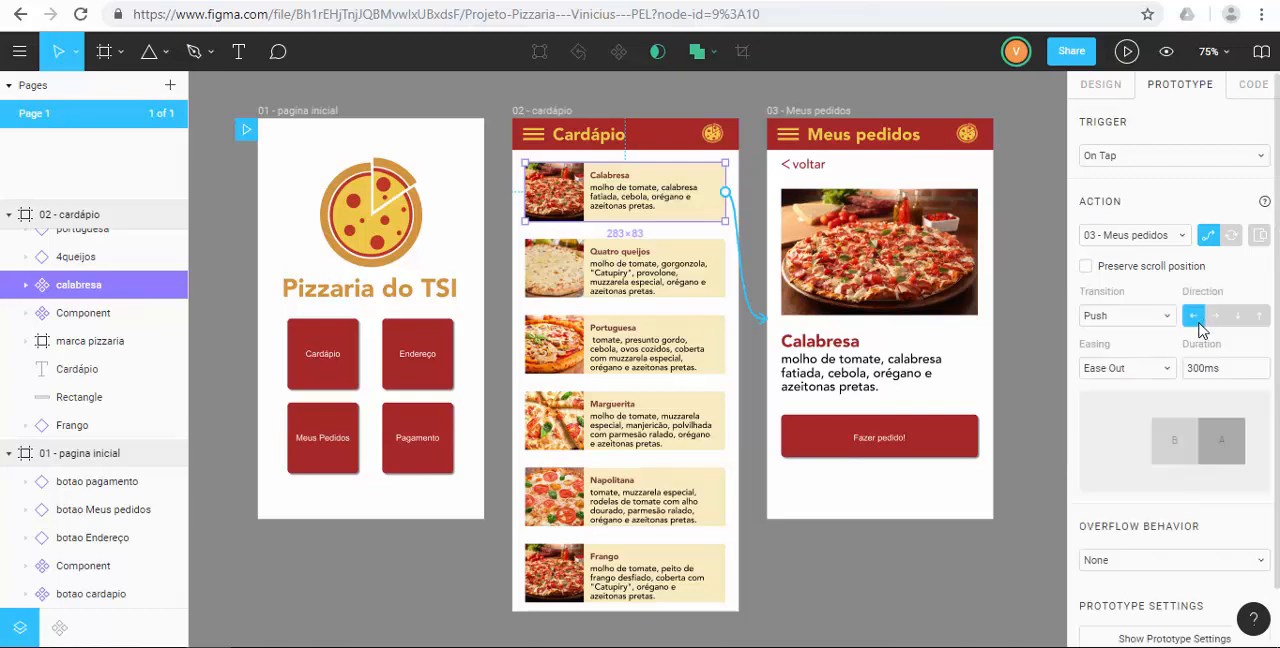
Set the voltar link's transition to Push with the direction pointing right.
{"action": "left_click", "coordinate": [807, 174]}
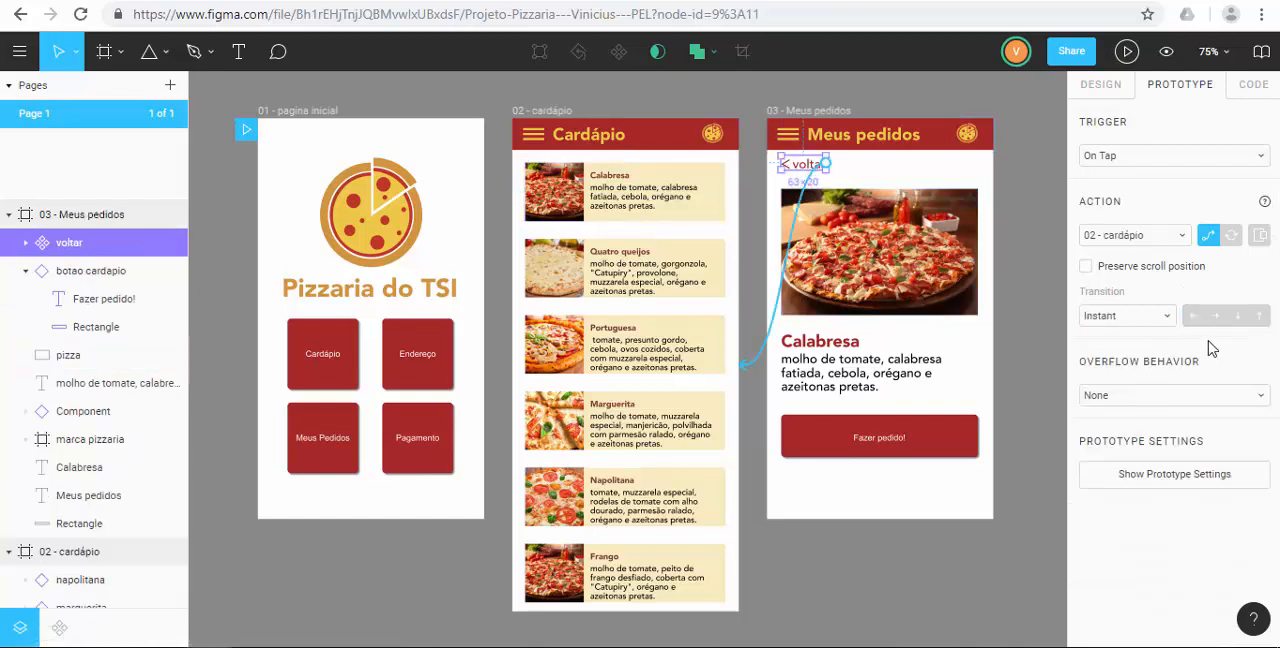
{"action": "left_click", "coordinate": [1152, 320]}
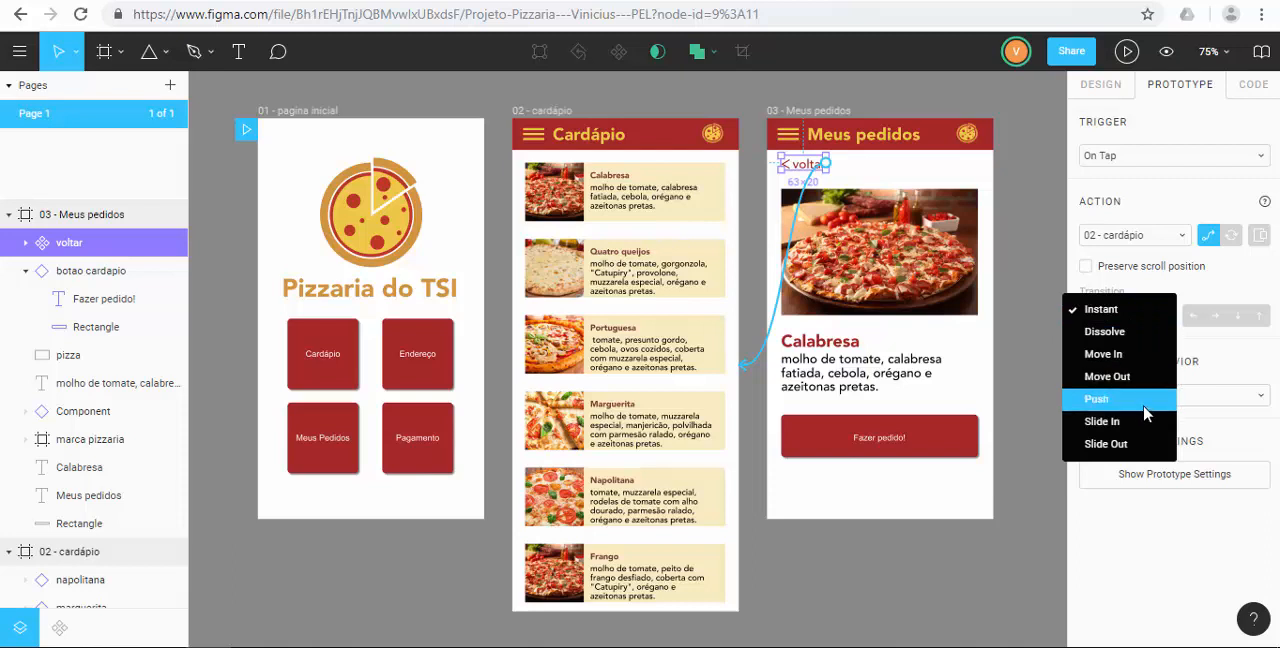
{"action": "left_click", "coordinate": [1146, 412]}
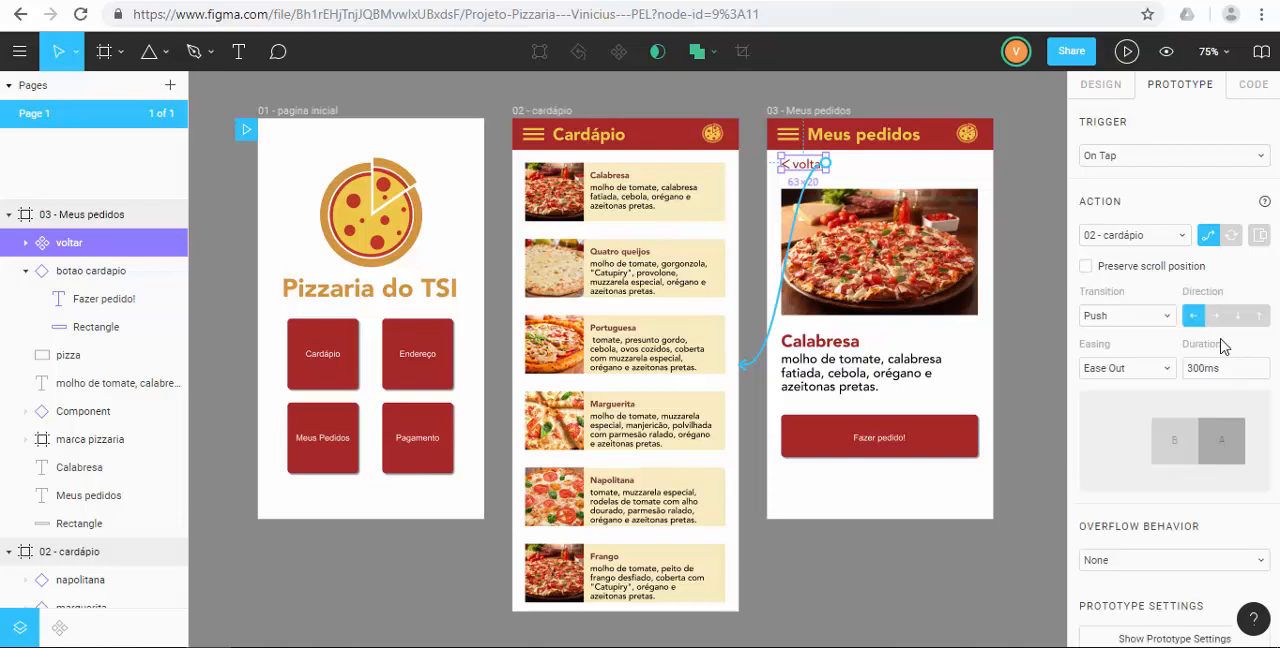
{"action": "left_click", "coordinate": [1215, 316]}
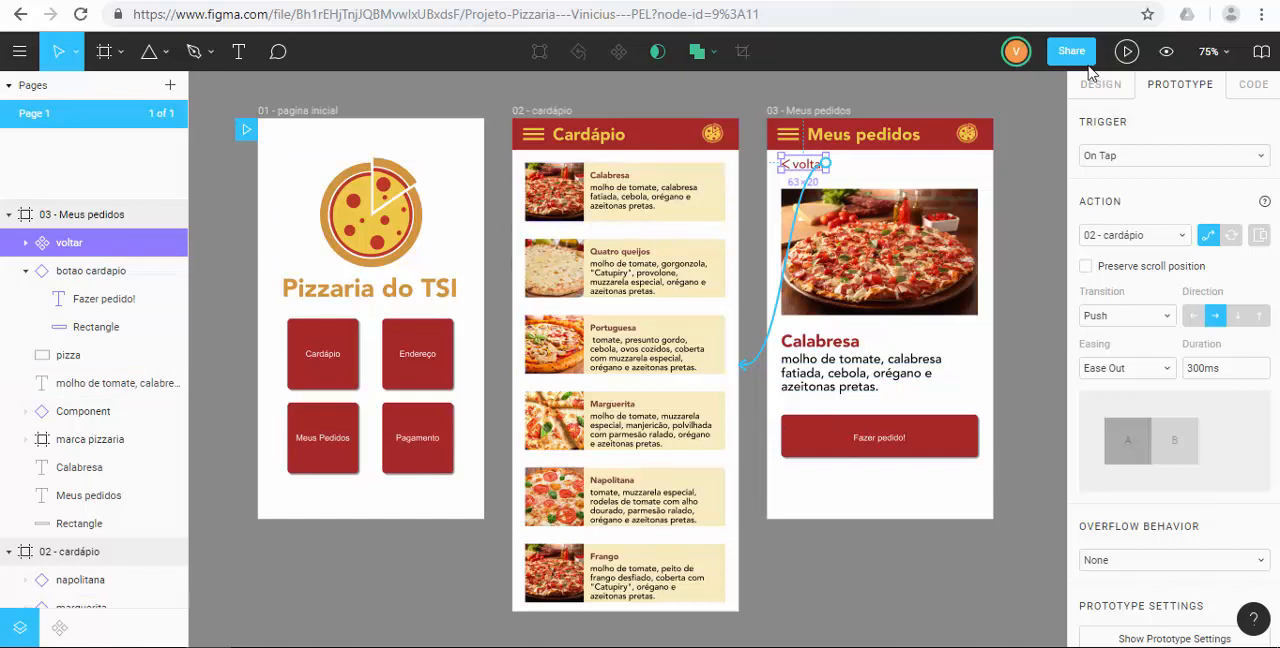
Present the prototype, test the header logo, Cardápio, Calabresa and voltar links, and reveal the clickable hotspots on the home page.
{"action": "left_click", "coordinate": [1127, 51]}
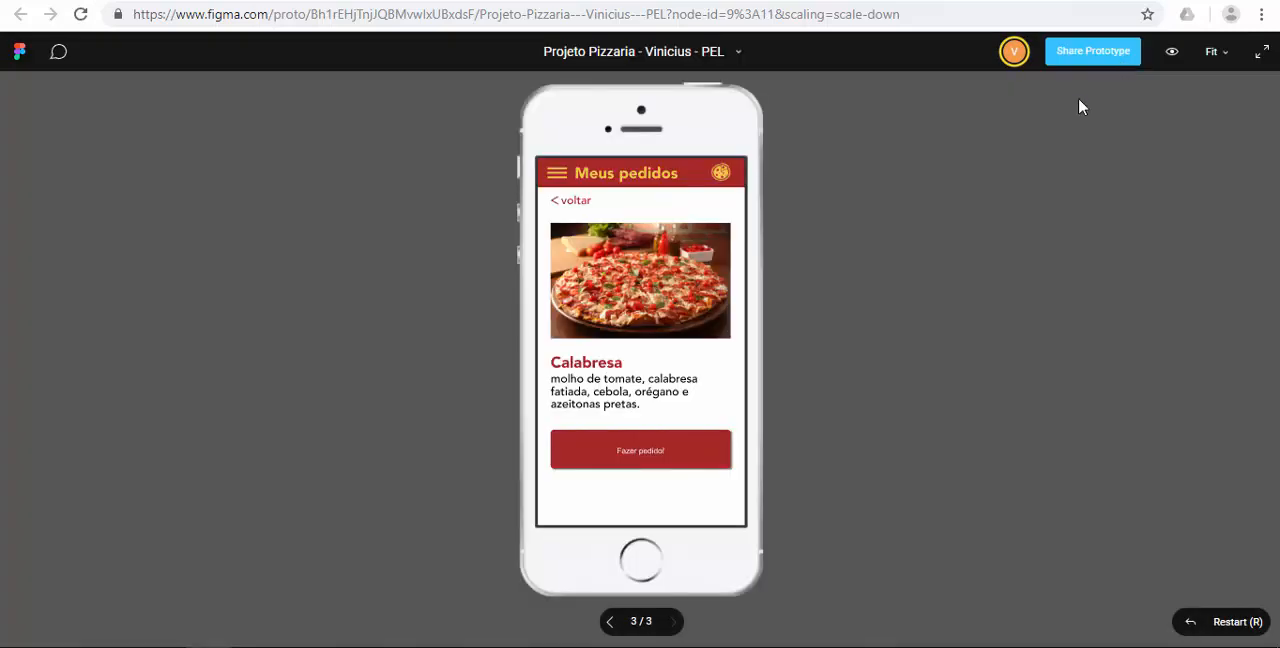
{"action": "left_click", "coordinate": [722, 176]}
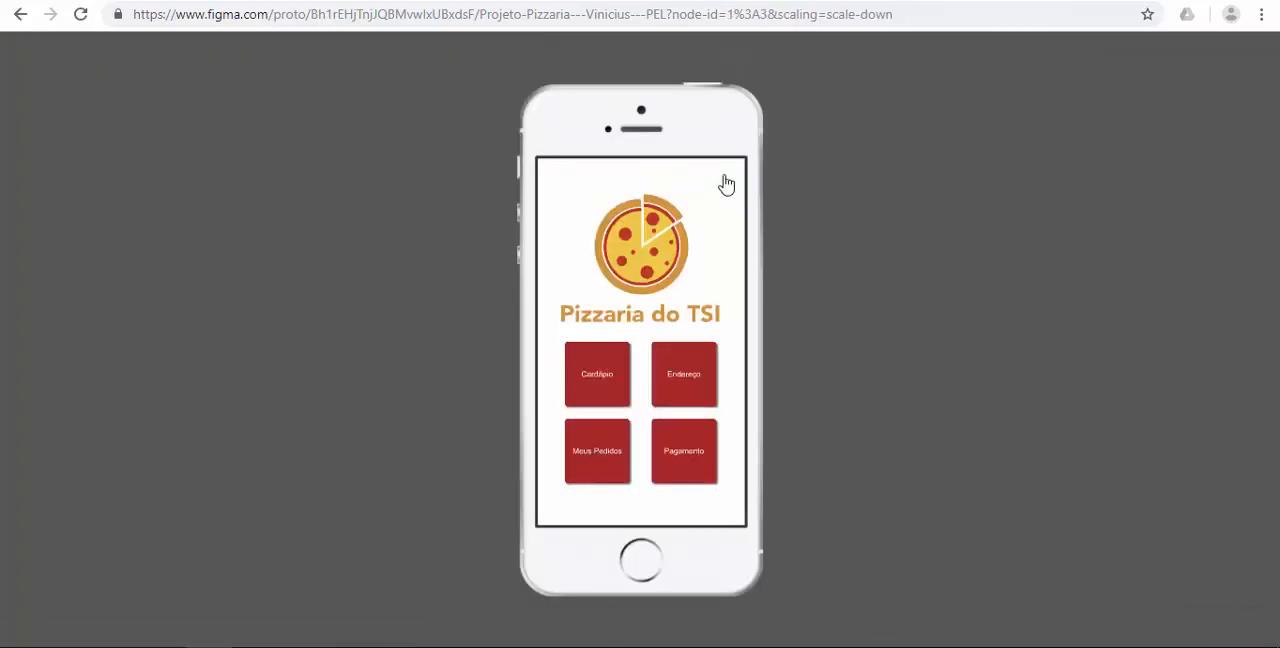
{"action": "left_click", "coordinate": [595, 376]}
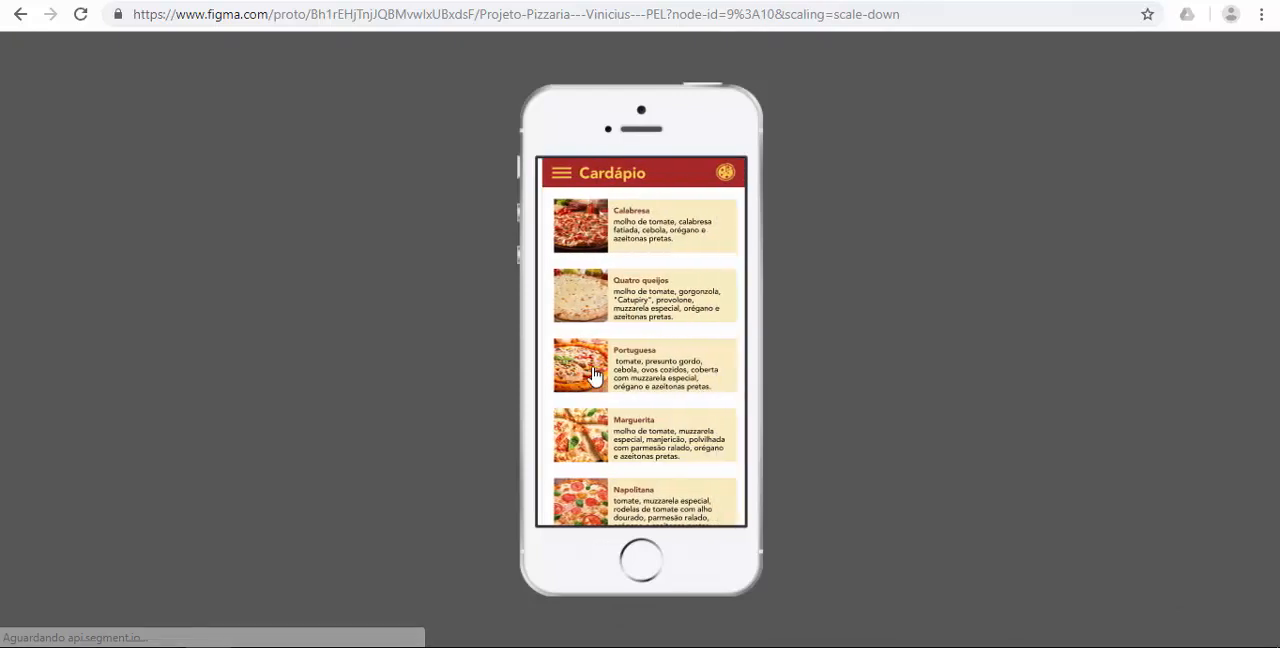
{"action": "left_click", "coordinate": [665, 242]}
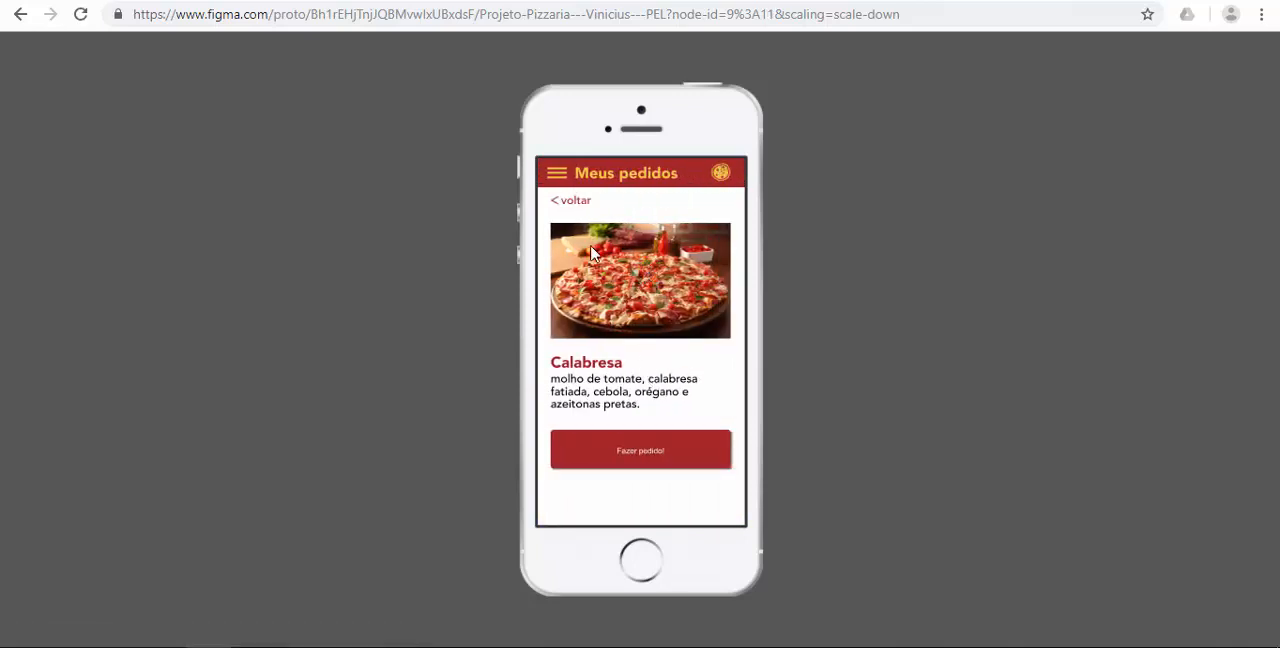
{"action": "left_click", "coordinate": [583, 203]}
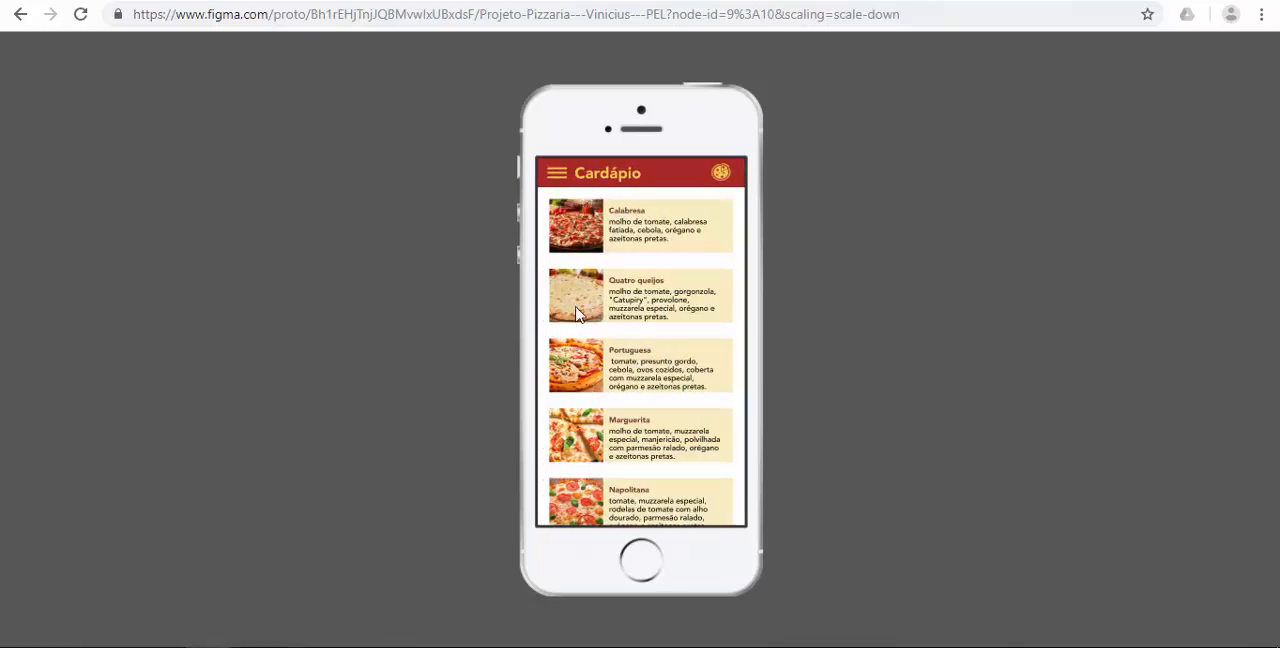
{"action": "left_click", "coordinate": [720, 180]}
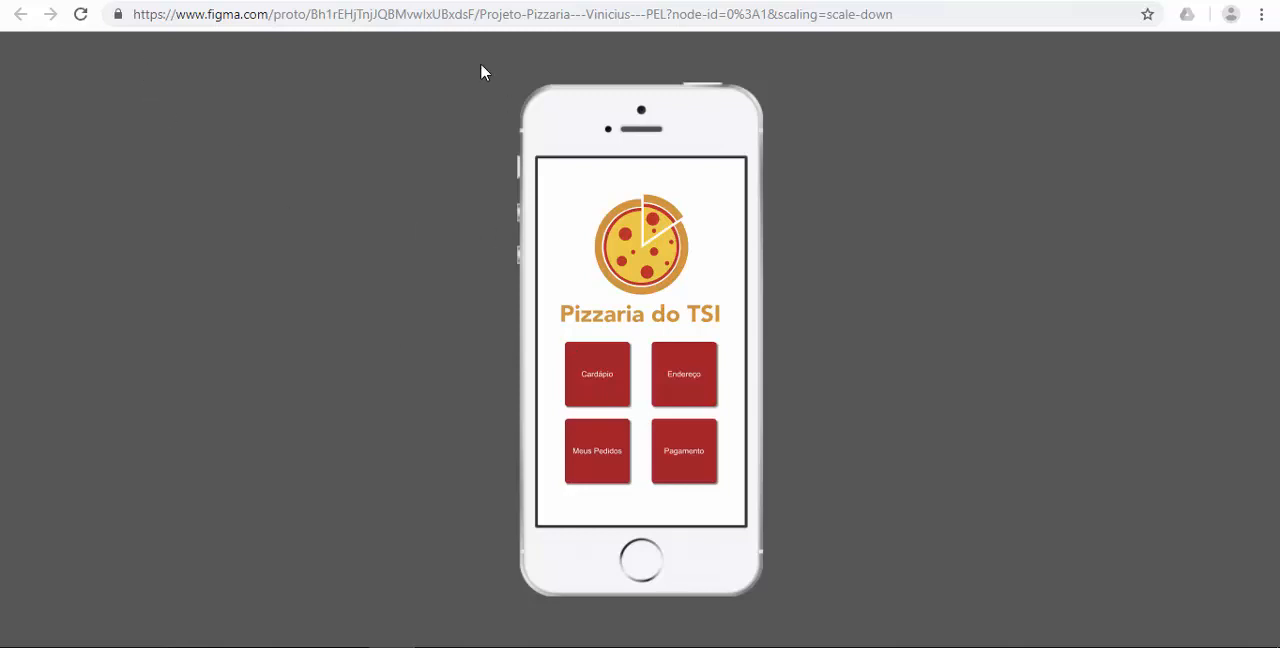
{"action": "left_click", "coordinate": [434, 111]}
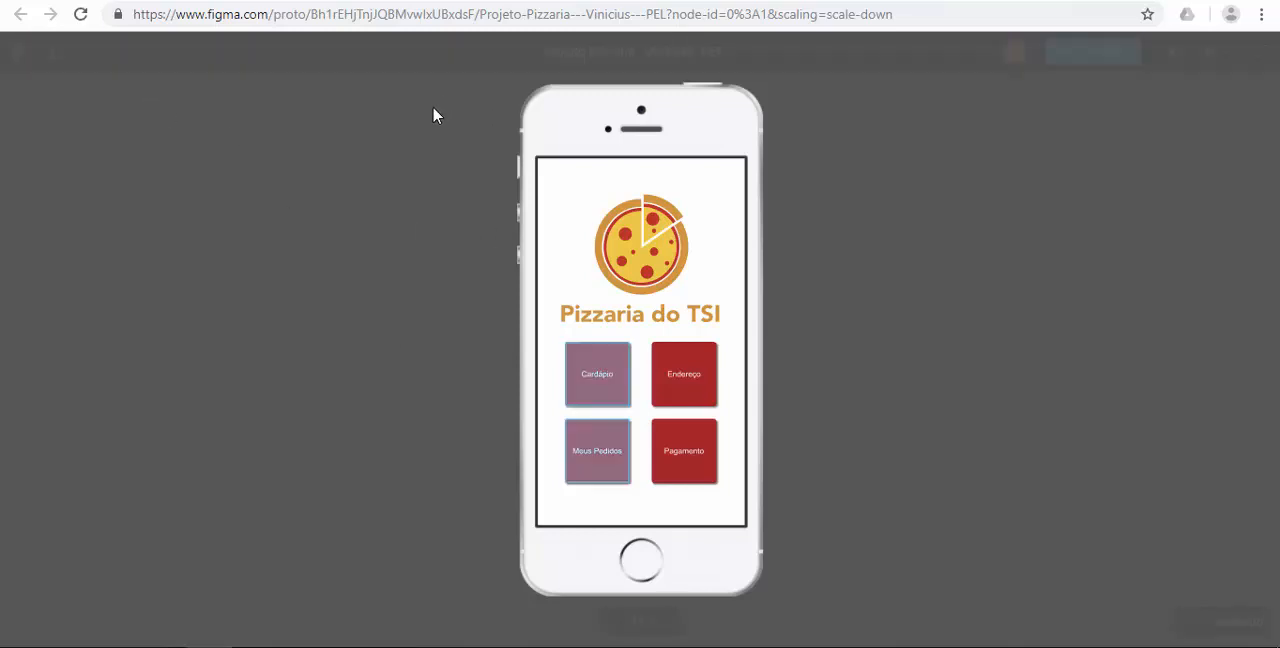
{"action": "left_click", "coordinate": [434, 112]}
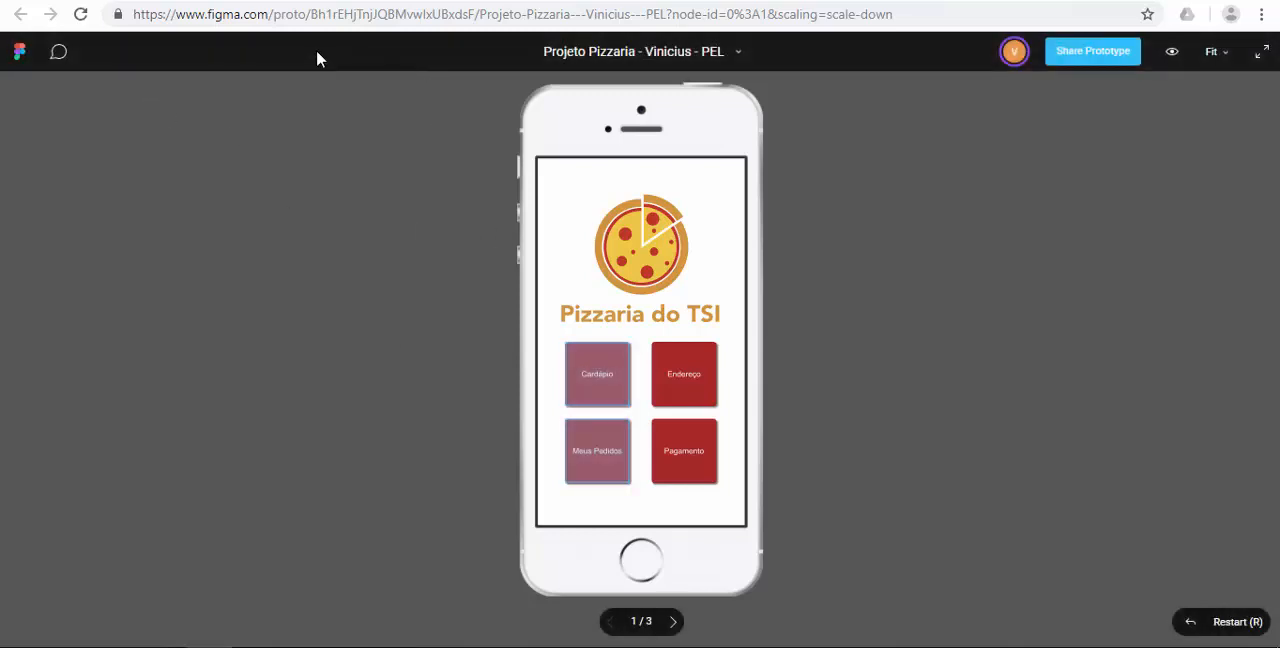
Post the comment "É essa logo mesmo final?" on the pizza logo of the presented home page.
{"action": "left_click", "coordinate": [57, 55]}
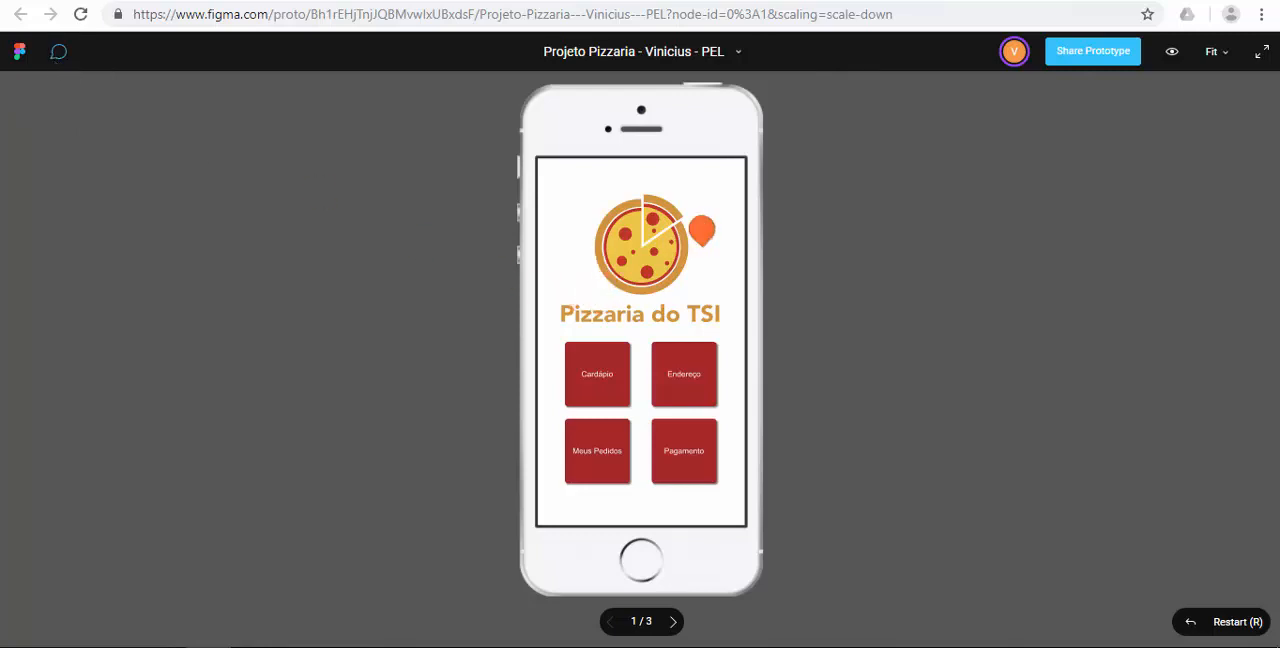
{"action": "left_click", "coordinate": [670, 213]}
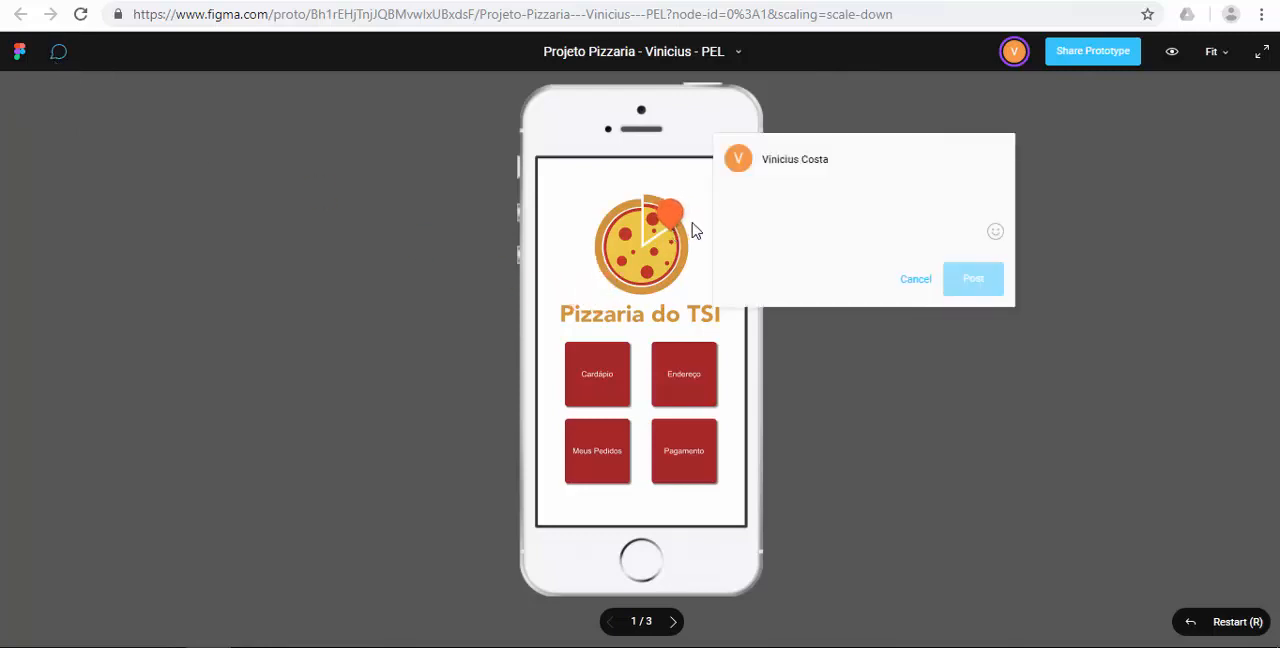
{"action": "type", "text": "É essa logo mesmo final?"}
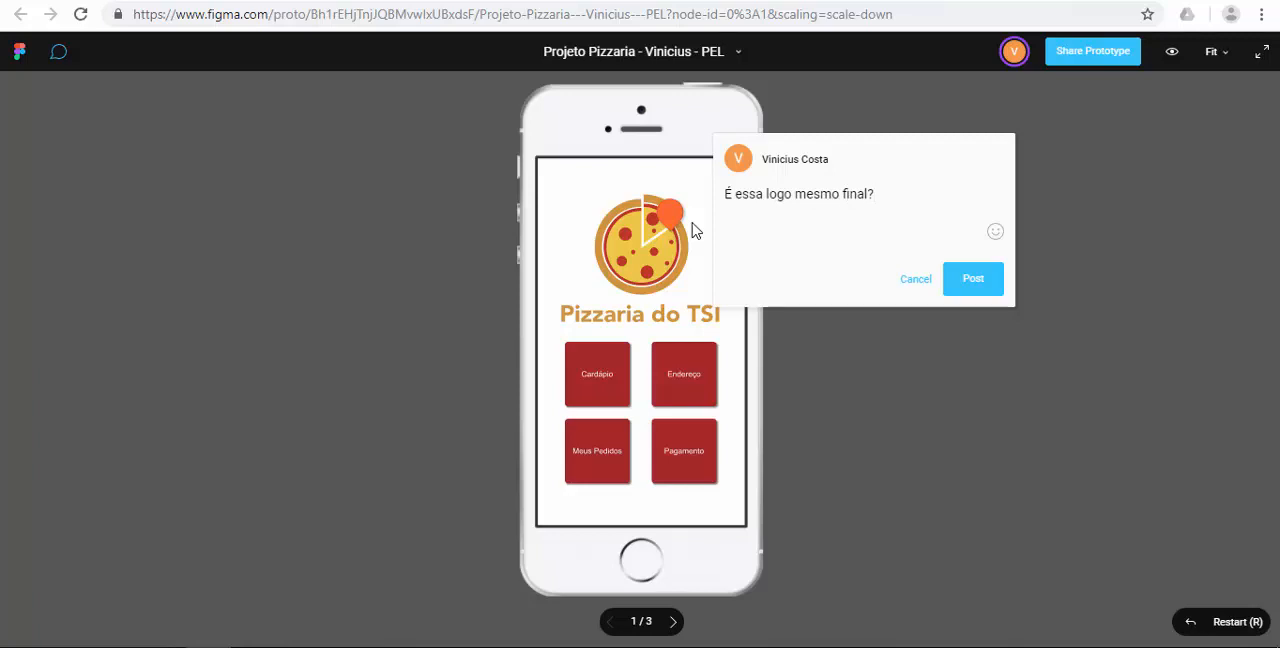
{"action": "left_click", "coordinate": [976, 289]}
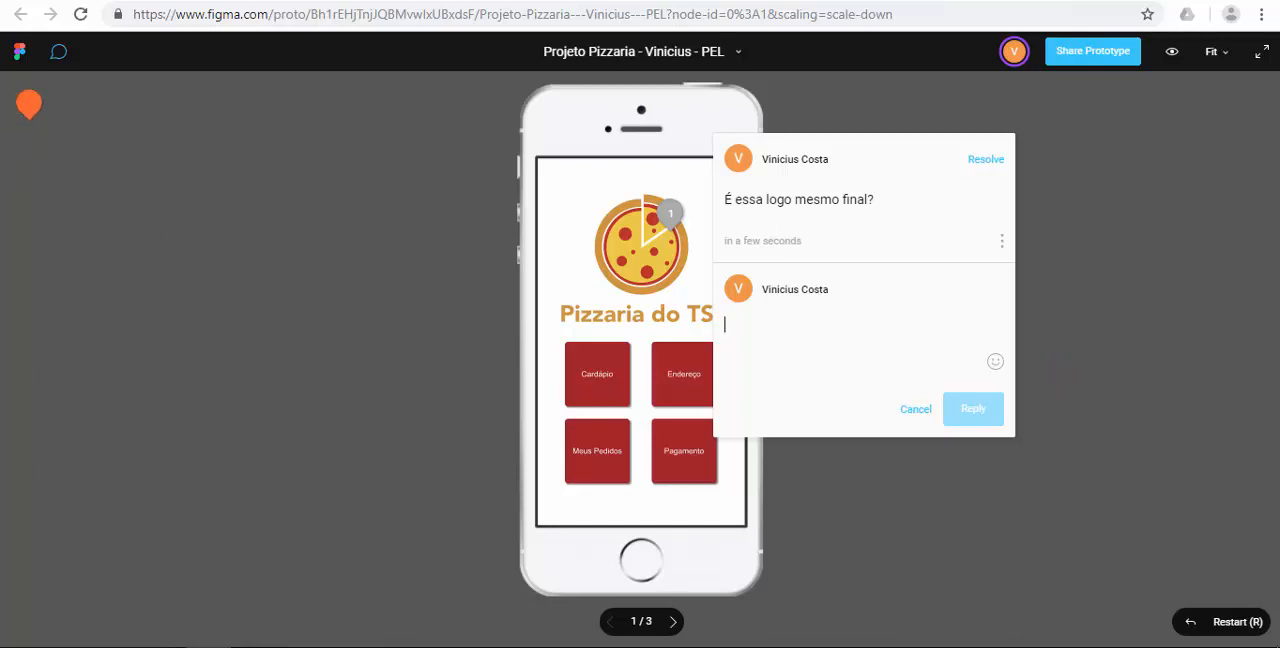
Resolve the comment on the pizza logo, leave comment mode and return to the design file.
{"action": "left_click", "coordinate": [982, 160]}
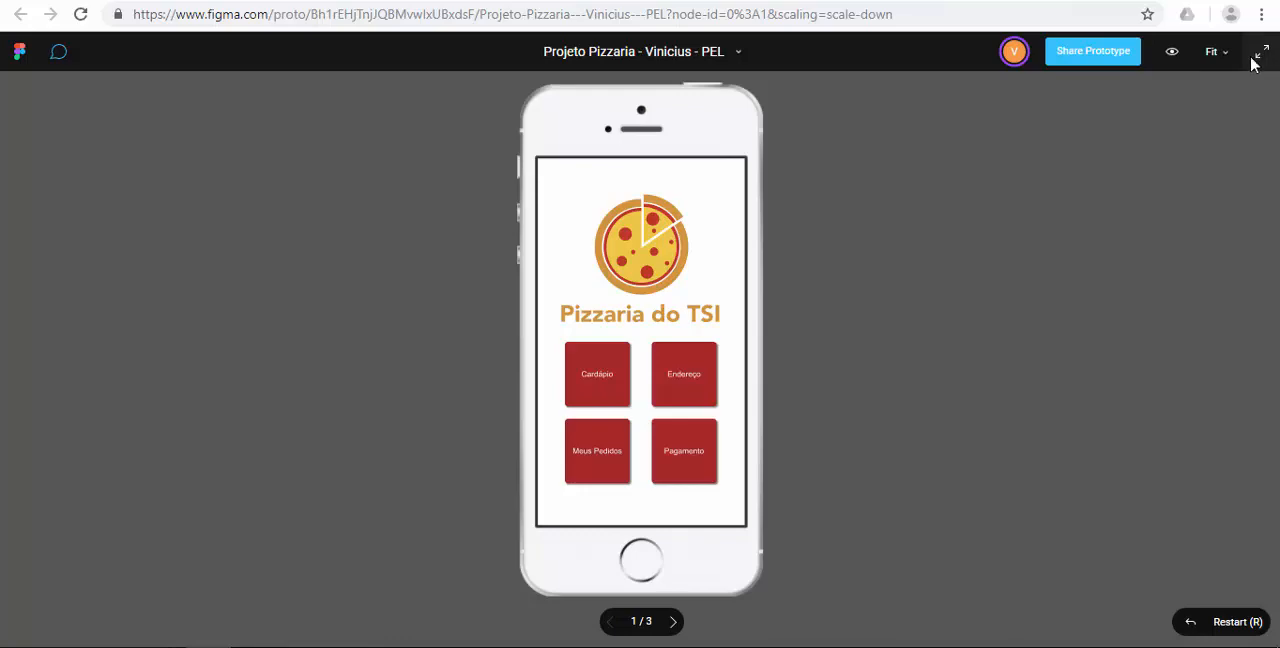
{"action": "key", "text": "Escape"}
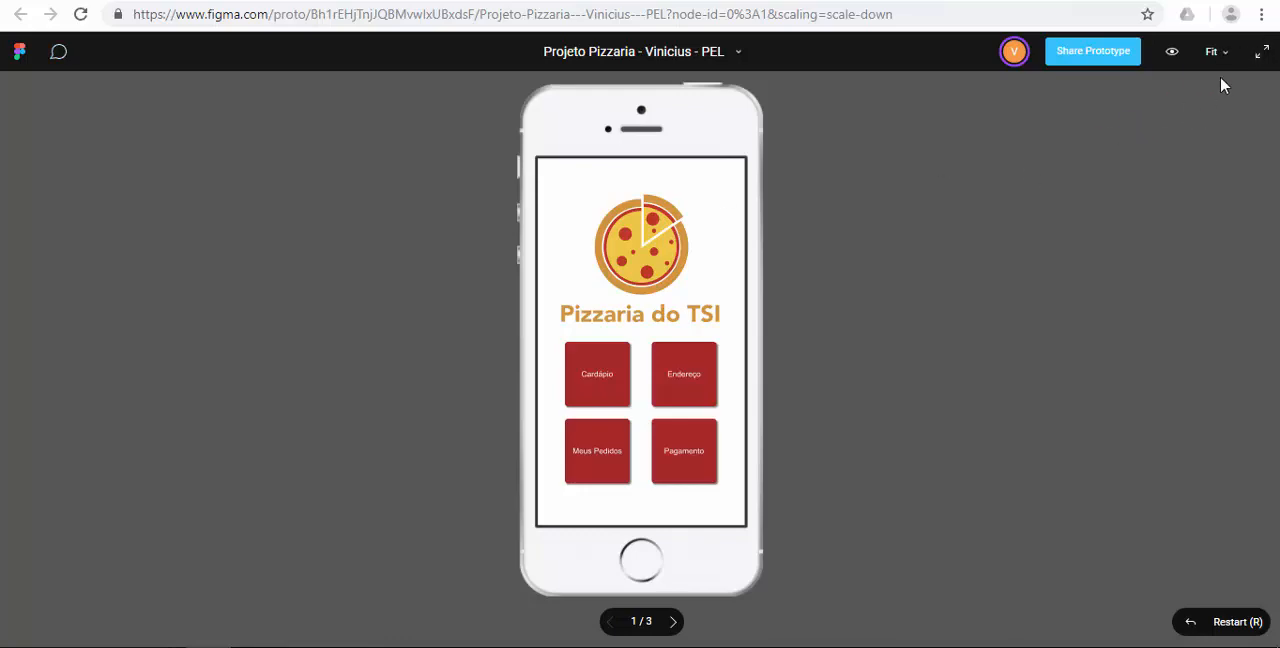
{"action": "left_click", "coordinate": [860, 0]}
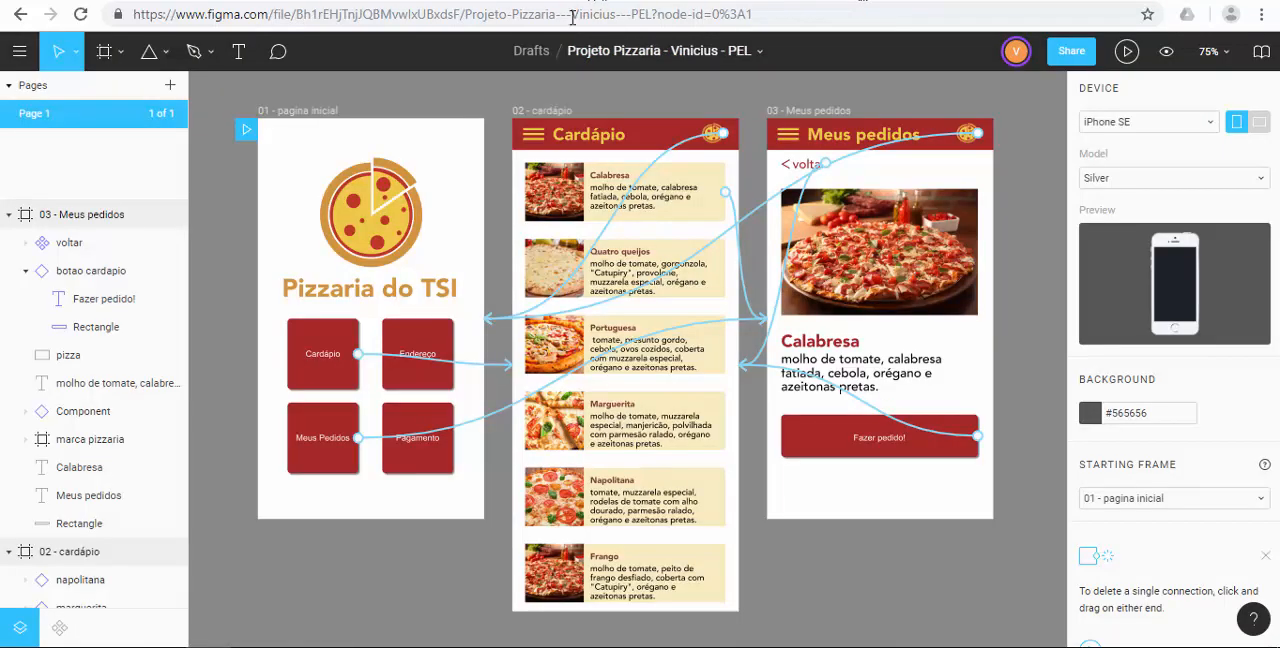